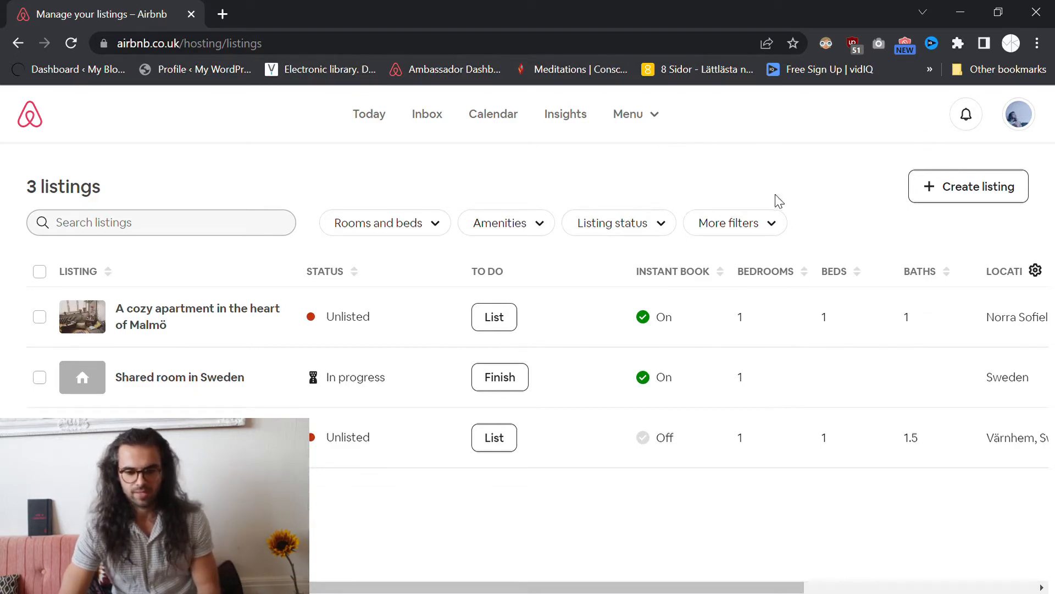
# - Open the account settings and switch from there to the hosting dashboard
pyautogui.click(1024, 117)
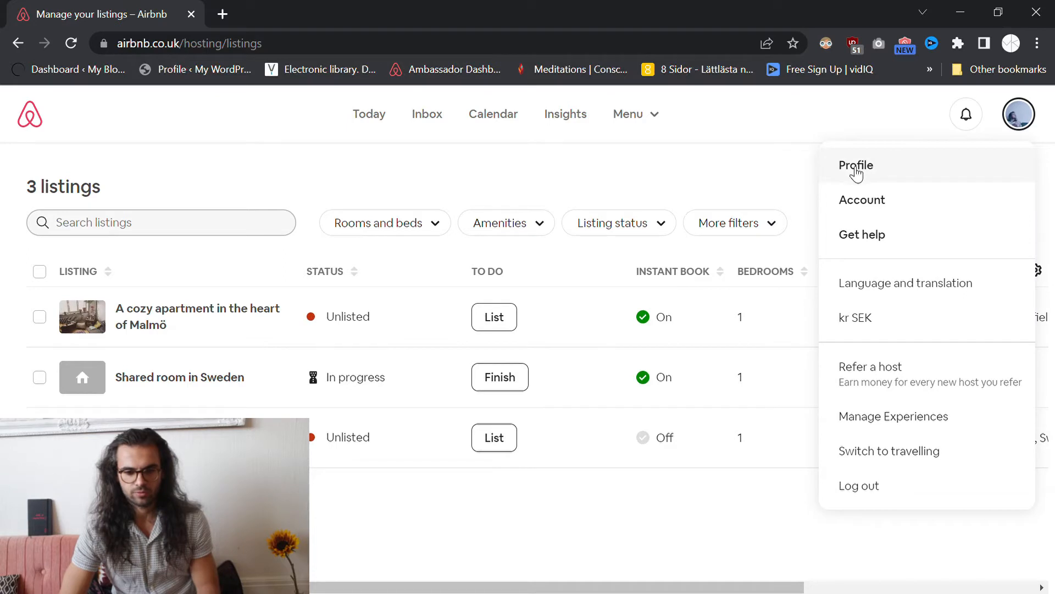
pyautogui.click(861, 202)
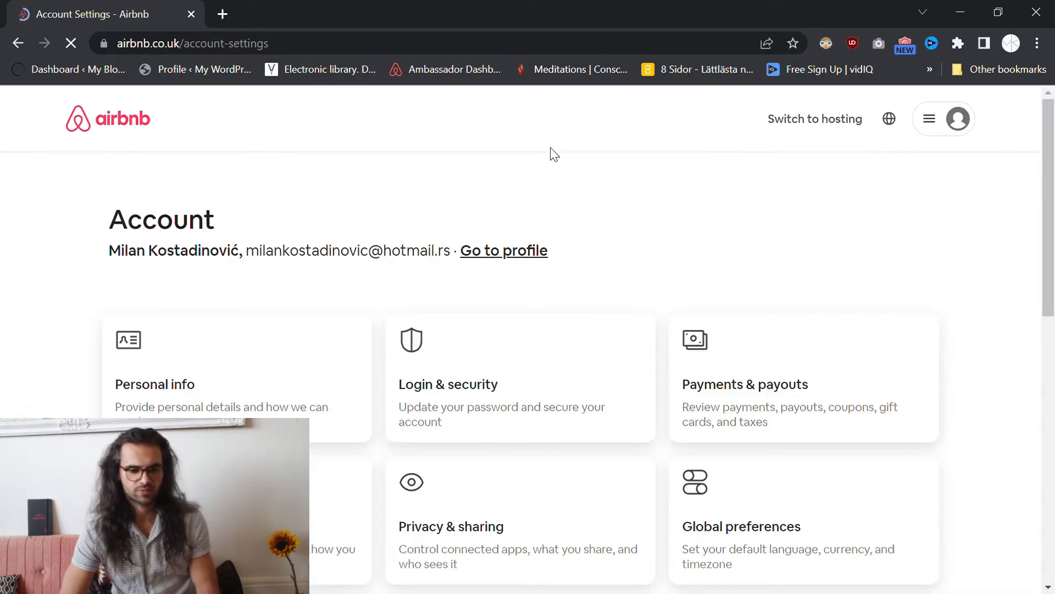
pyautogui.click(822, 130)
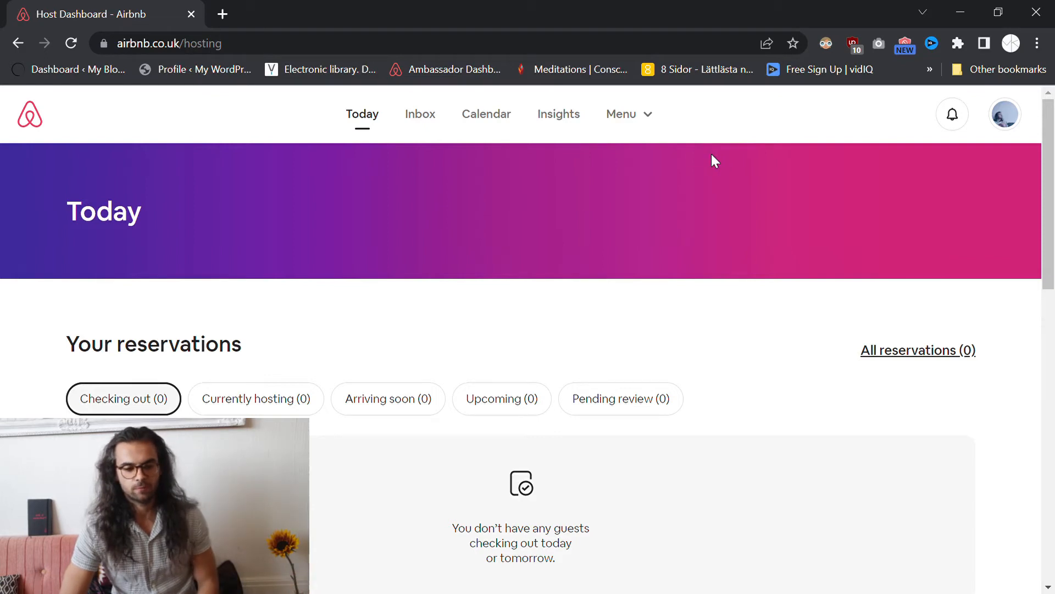
# - View the hosting calendar, and open the Instant Book settings of the listing "A cozy apartment in the heart of Malmö"
pyautogui.click(495, 122)
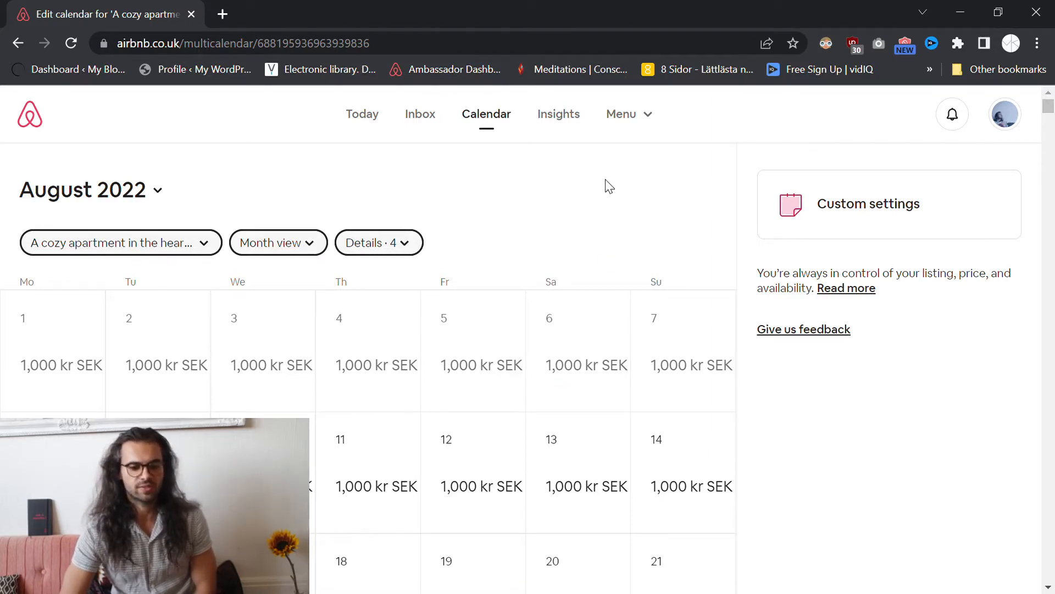
pyautogui.click(652, 118)
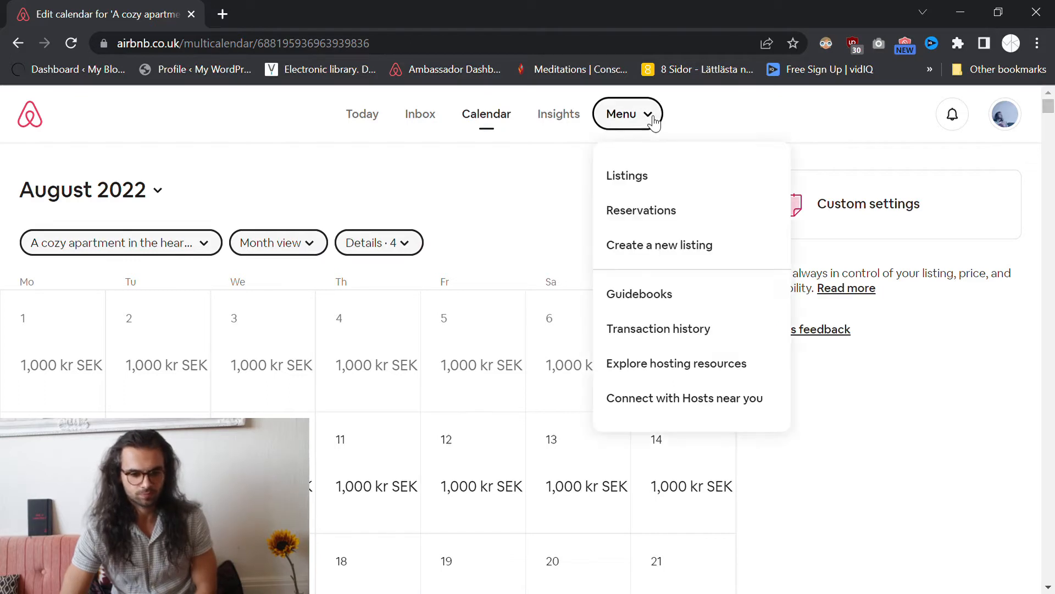
pyautogui.click(629, 178)
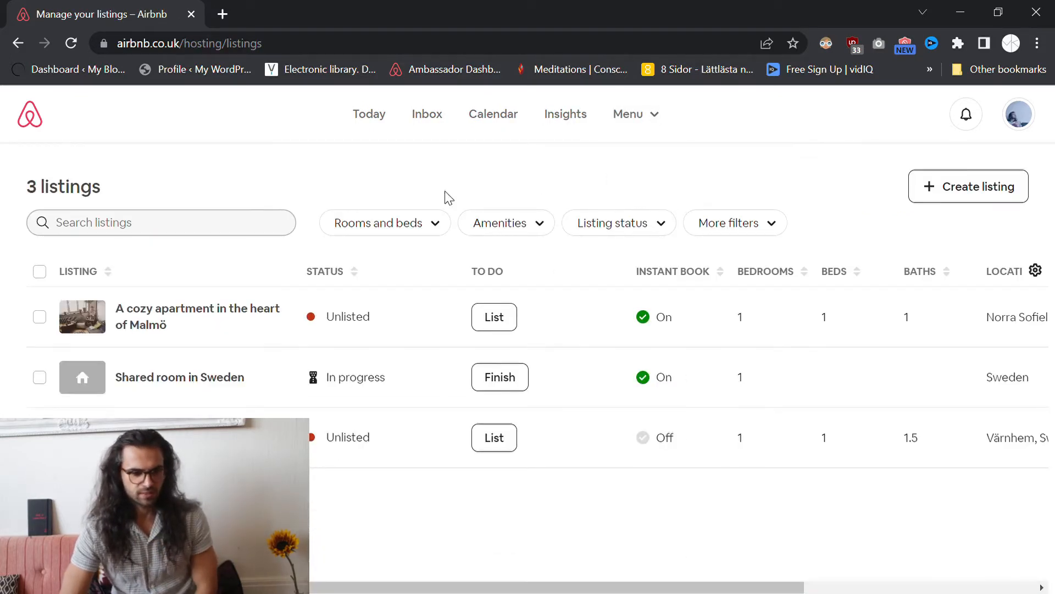
pyautogui.click(258, 315)
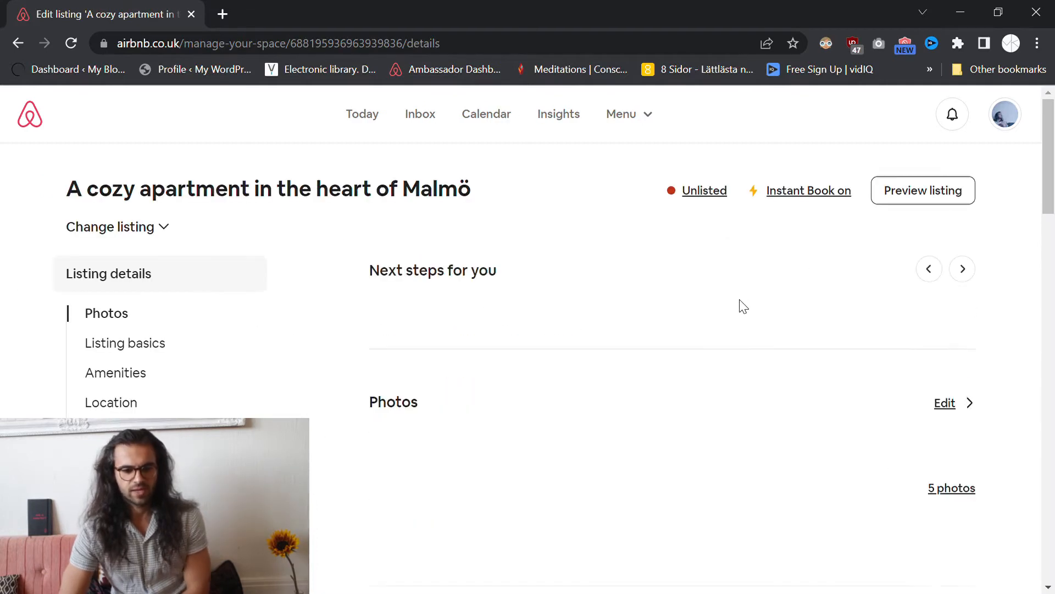
pyautogui.click(814, 201)
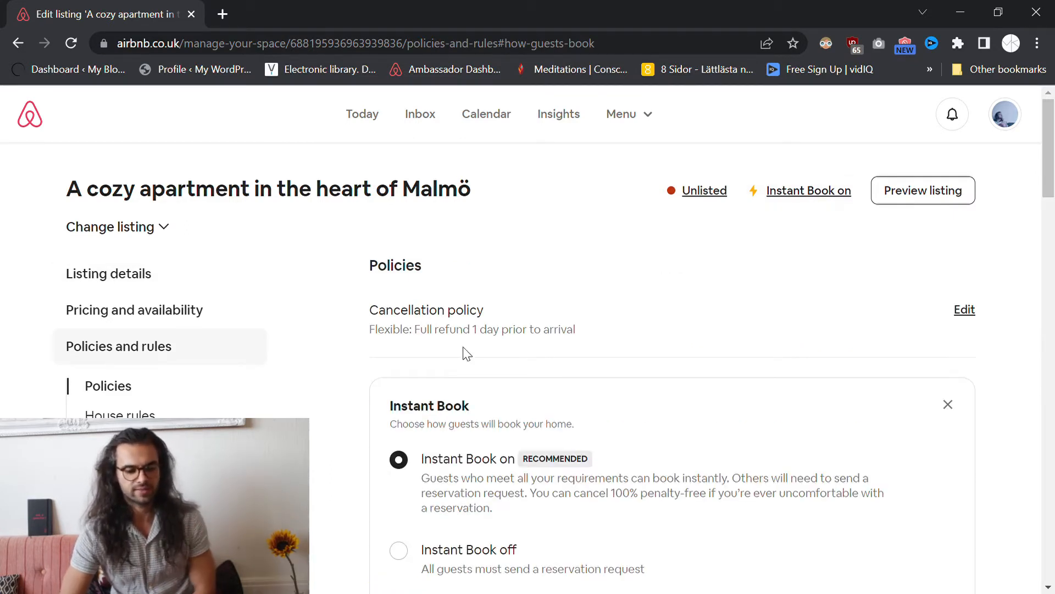
# - Require a government-issued ID, a host recommendation and a pre-booking message from Instant Book guests
pyautogui.scroll(-3, 436, 378)
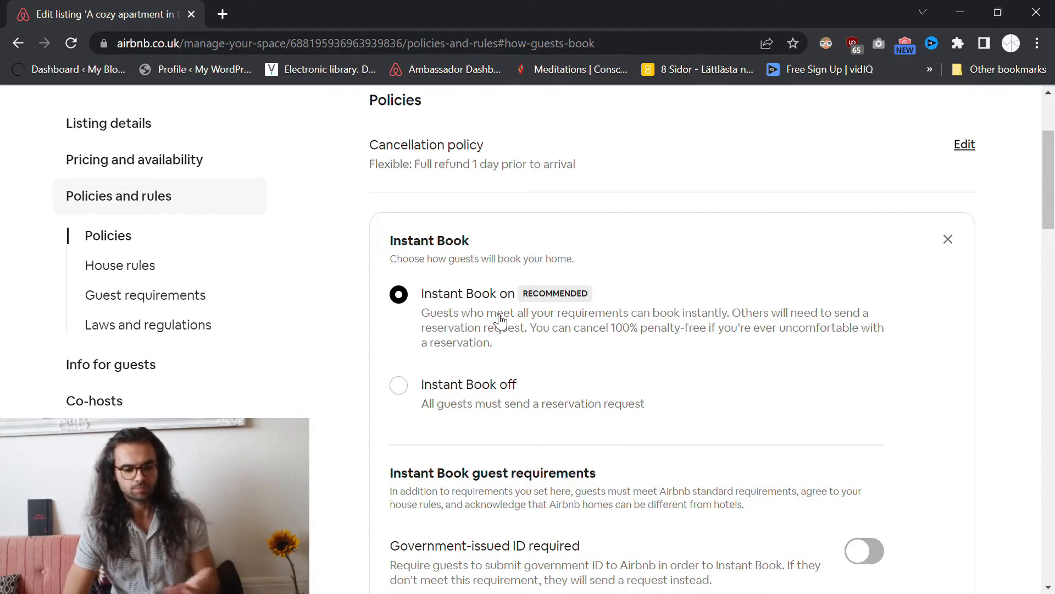
pyautogui.scroll(-5, 494, 308)
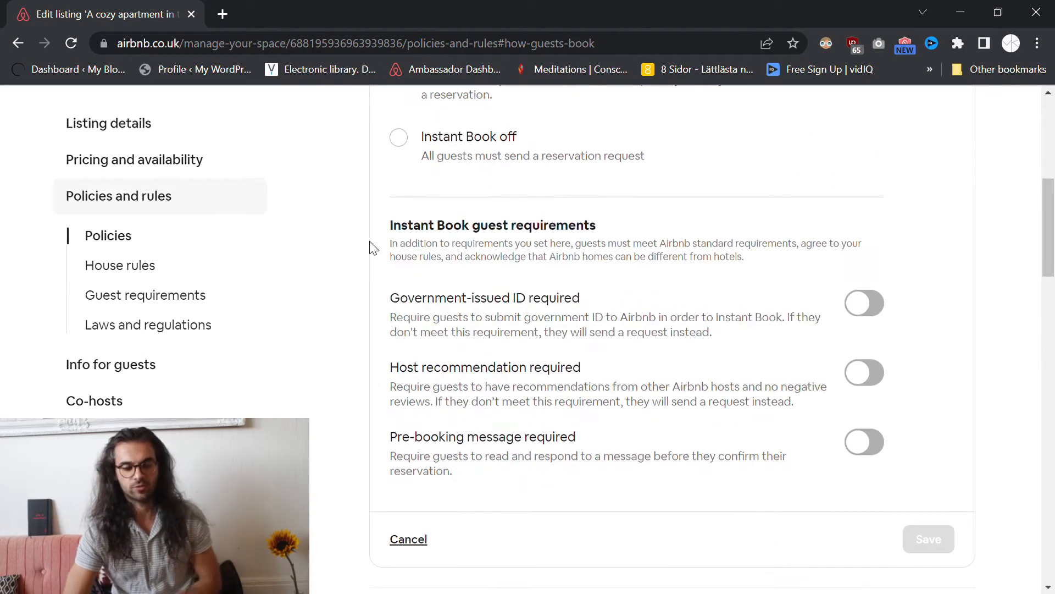
pyautogui.scroll(5, 596, 282)
pyautogui.scroll(-5, 498, 304)
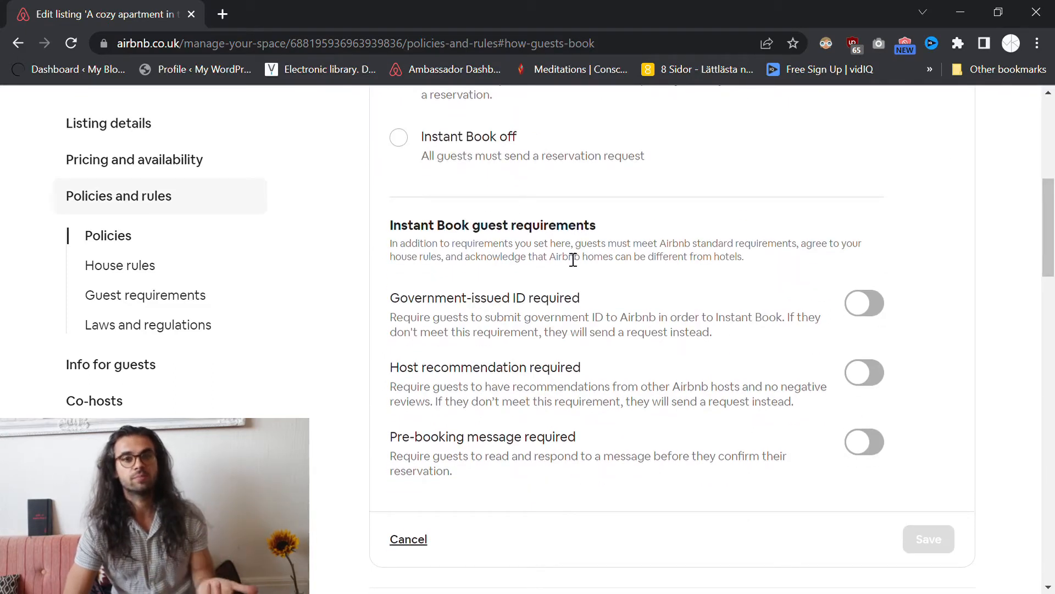
pyautogui.moveTo(400, 306); pyautogui.dragTo(595, 301)
pyautogui.scroll(-2, 452, 319)
pyautogui.moveTo(395, 291); pyautogui.dragTo(602, 291)
pyautogui.moveTo(389, 346); pyautogui.dragTo(606, 349)
pyautogui.click(879, 360)
pyautogui.click(871, 291)
pyautogui.click(870, 232)
# - Write the pre-booking message "Hi, I need you to read this before we book."
pyautogui.click(581, 437)
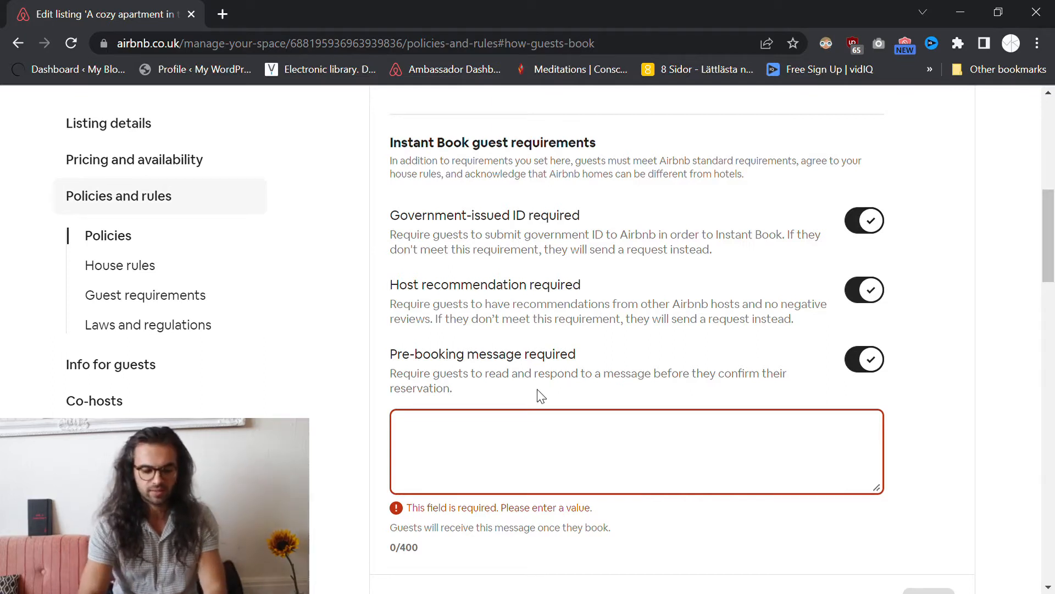
pyautogui.write('Hey')
pyautogui.press('BackSpace')
pyautogui.press('BackSpace')
pyautogui.write('i, I need you')
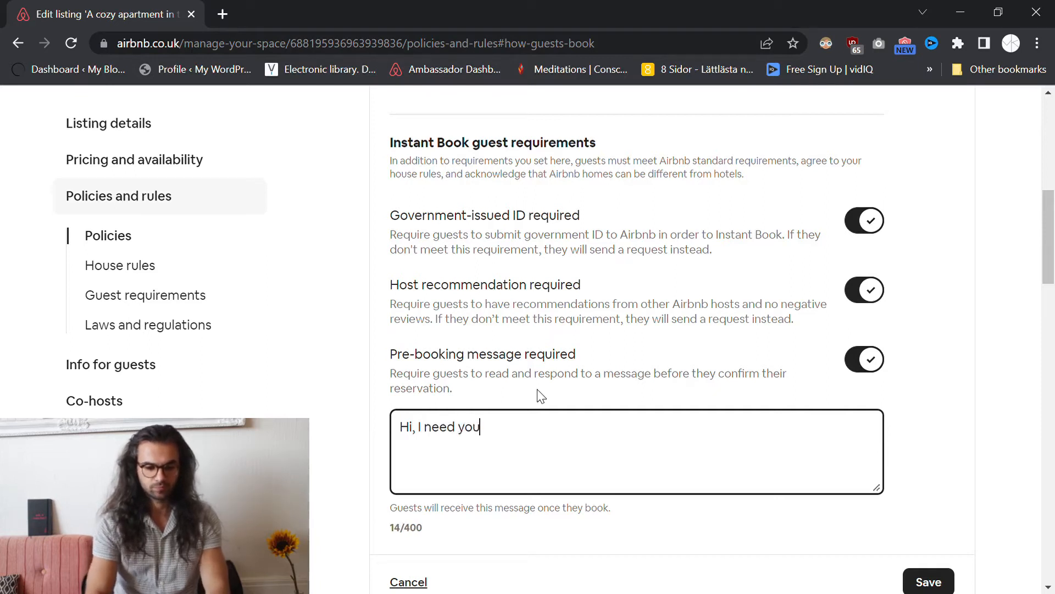
pyautogui.write(' to read this bef')
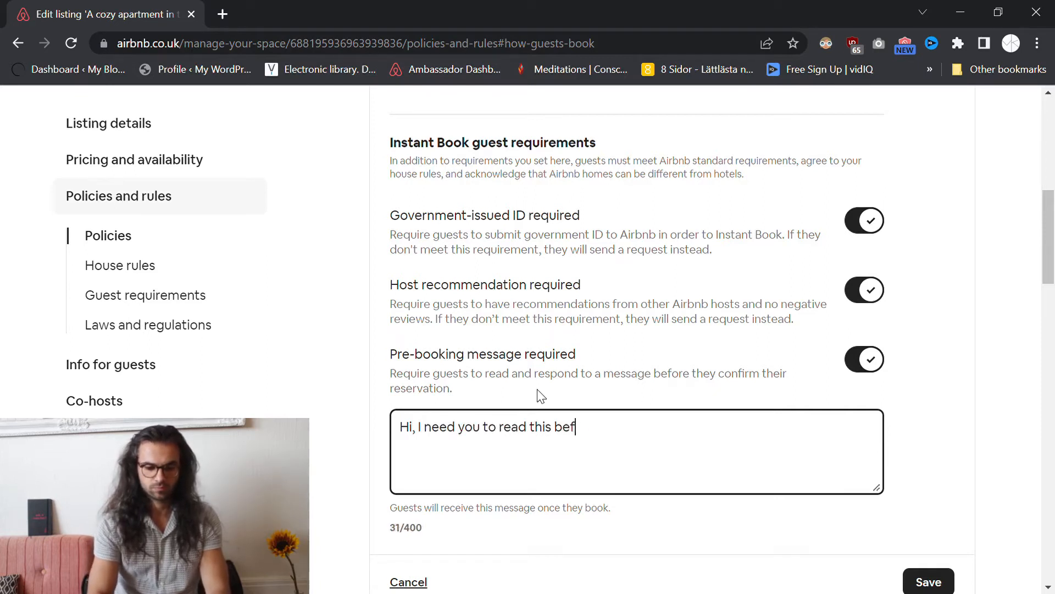
pyautogui.write('ore we book.')
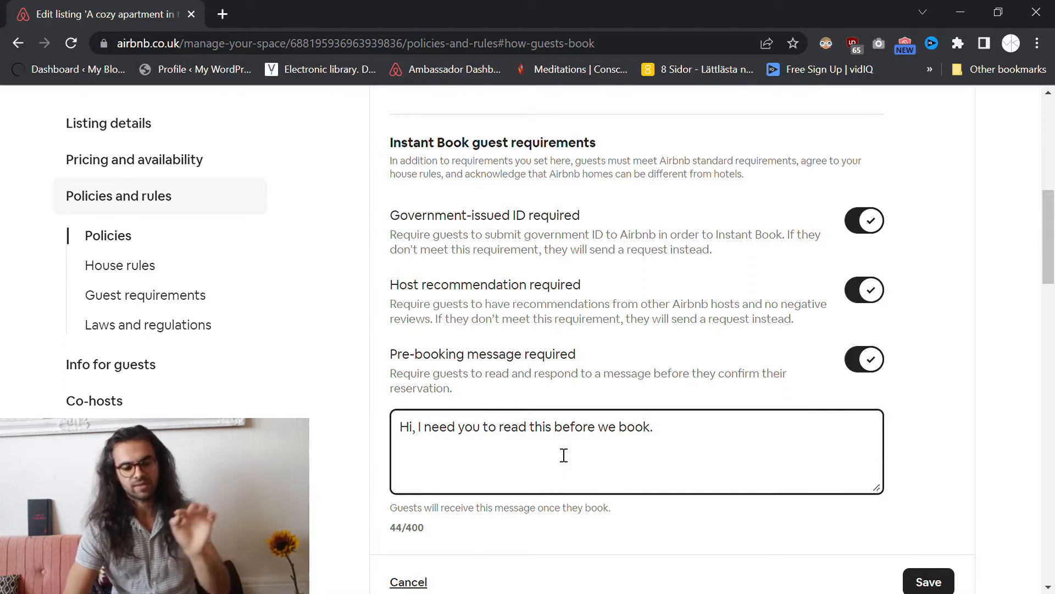
# - Add the placeholder lines "lkaslfkasjflajsf" and "Bla, bla, bla.....>" below a blank line in the pre-booking message
pyautogui.moveTo(395, 357); pyautogui.dragTo(659, 369)
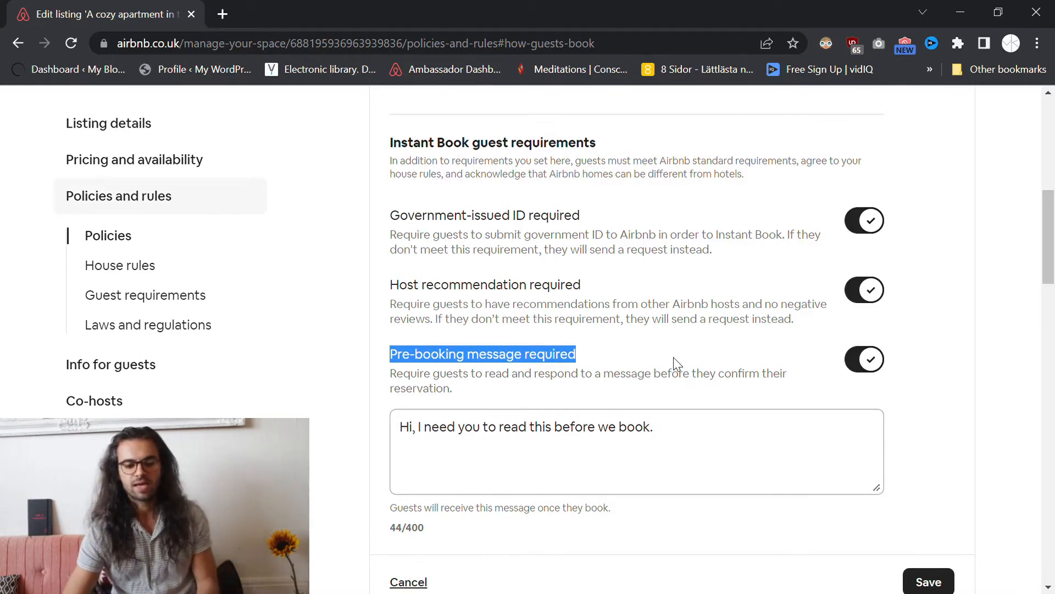
pyautogui.click(733, 456)
pyautogui.press('Return')
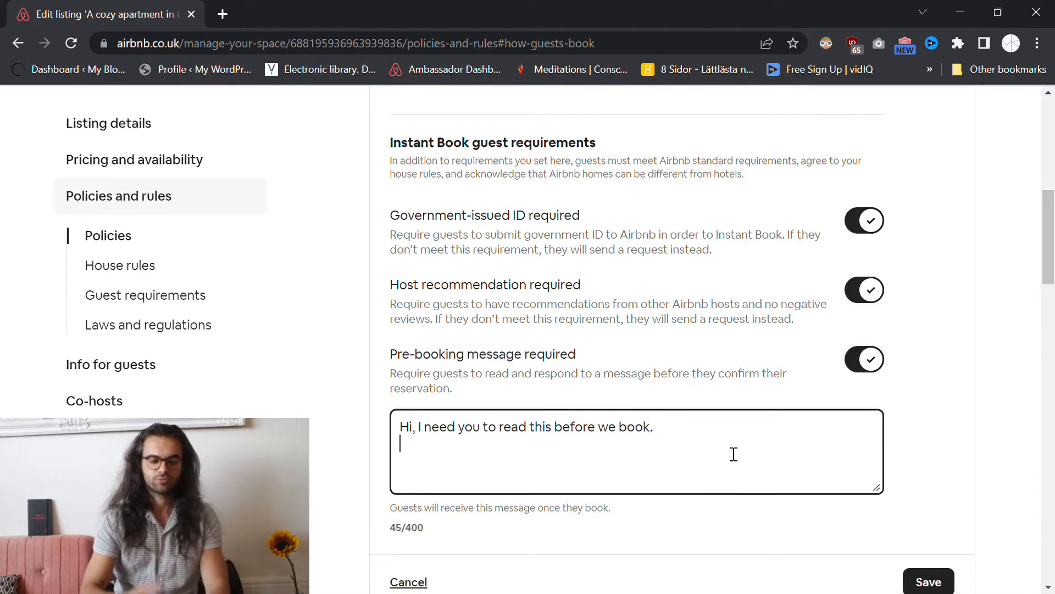
pyautogui.press('Return')
pyautogui.write('Ikas')
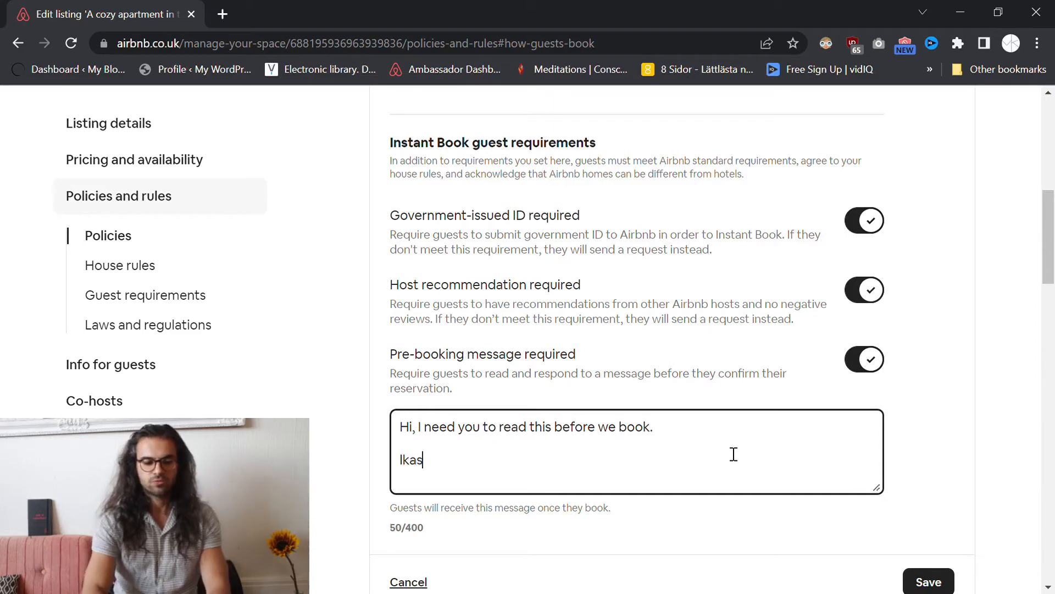
pyautogui.write('lfkasjflajsf')
pyautogui.press('Return')
pyautogui.write('B')
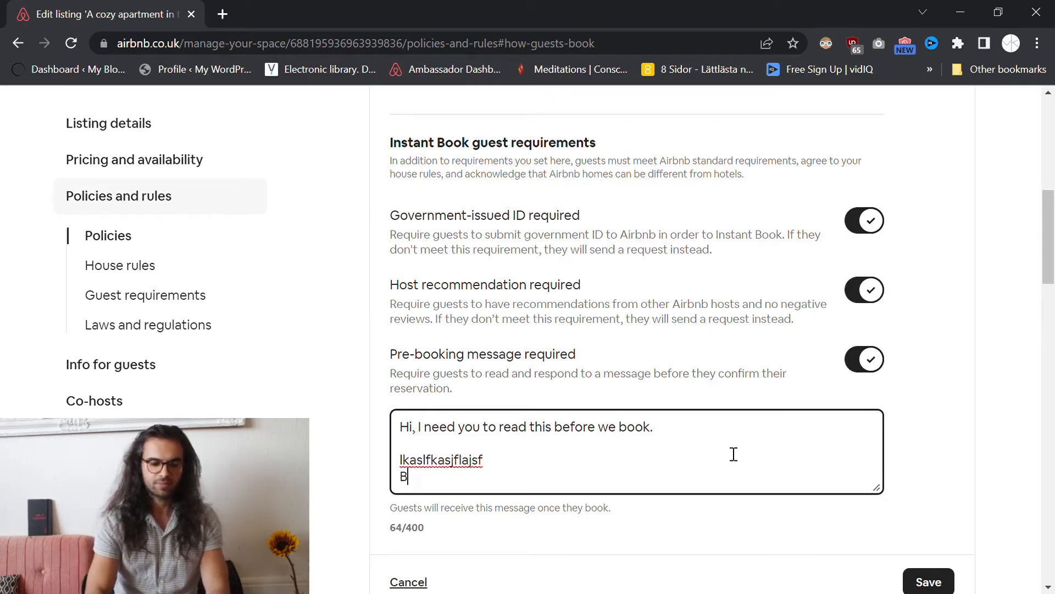
pyautogui.write('la, bla  bla.....>')
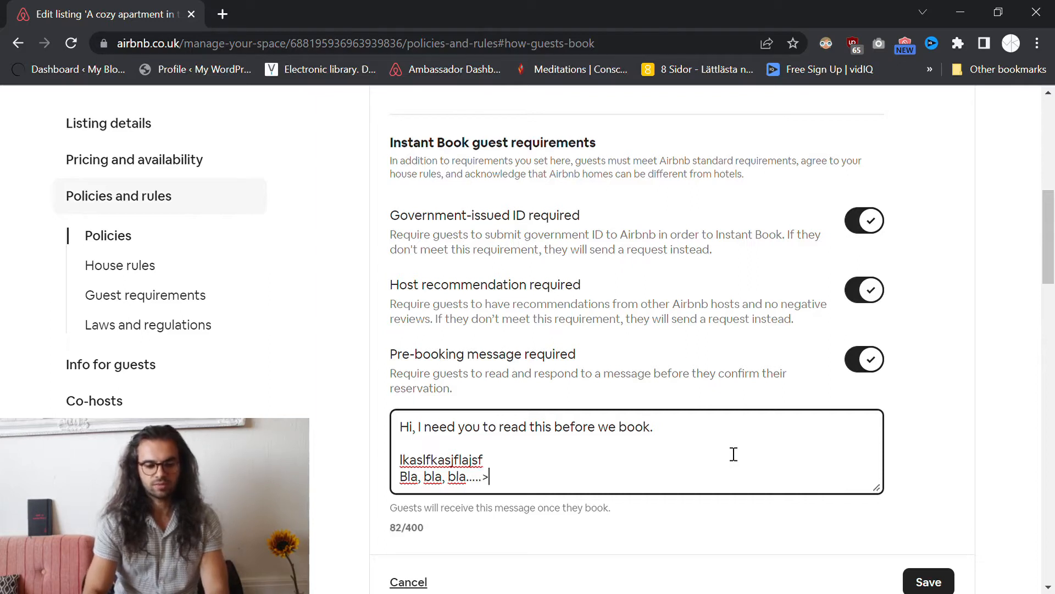
# - Extend the pre-booking message with four single-dot lines followed by several blank lines
pyautogui.press('Return')
pyautogui.press('Return')
pyautogui.press('Return')
pyautogui.write('.')
pyautogui.press('Return')
pyautogui.write('.')
pyautogui.press('Return')
pyautogui.write('.')
pyautogui.press('Return')
pyautogui.write('.')
pyautogui.press('Return')
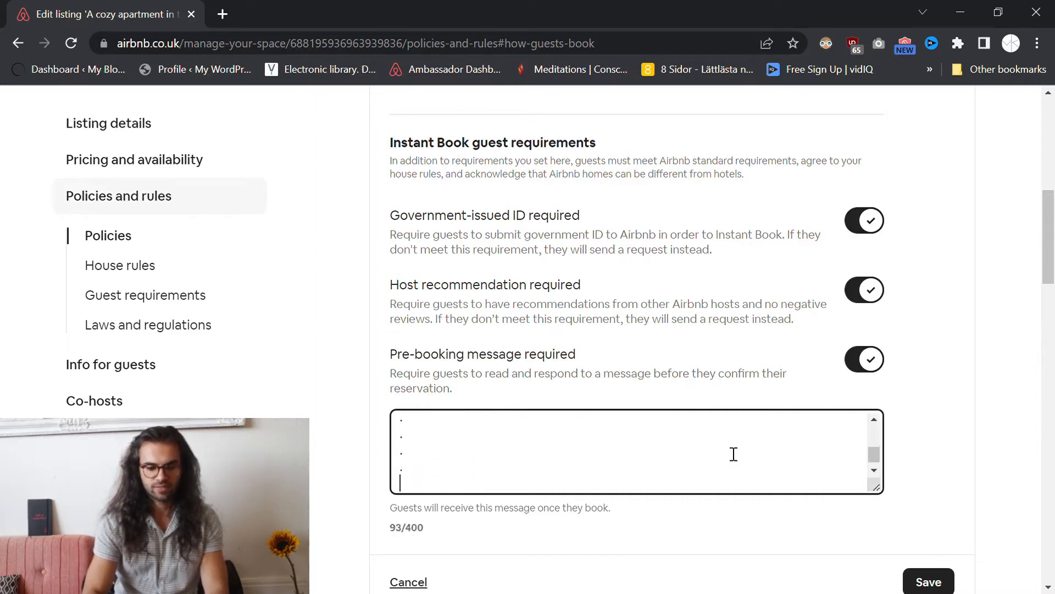
pyautogui.press('Return')
pyautogui.press('Return')
pyautogui.press('Return')
pyautogui.press('Return')
pyautogui.press('Return')
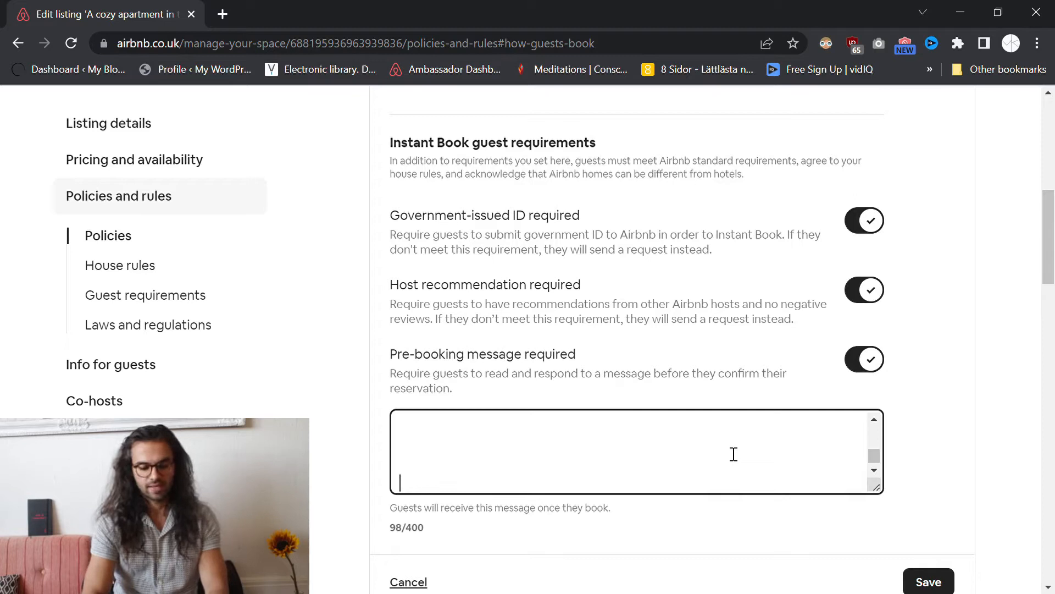
# - End the message with 'In order for me to confirm that you've read the message, please start your message to me with "Hola!".'
pyautogui.write('In order for me ')
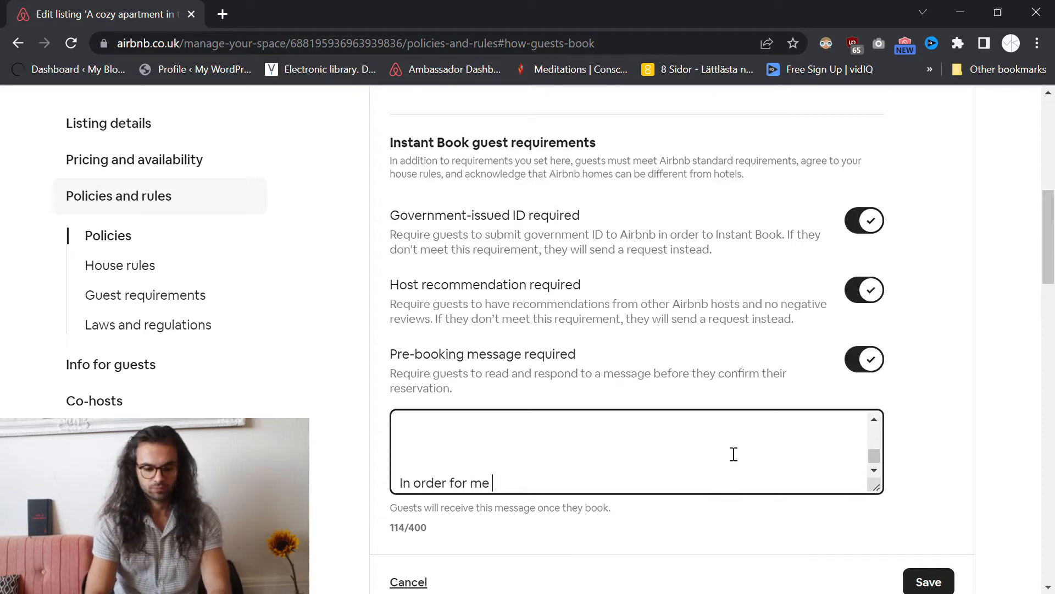
pyautogui.write('to confirm th')
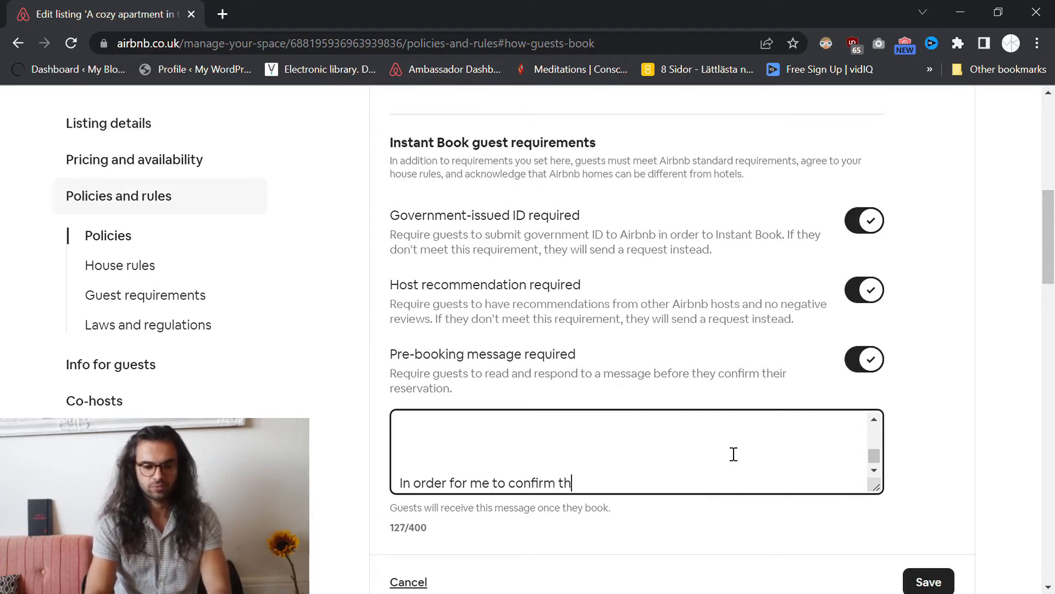
pyautogui.write("at you'e")
pyautogui.press('BackSpace')
pyautogui.press('BackSpace')
pyautogui.write('ve read the message, please start your mess')
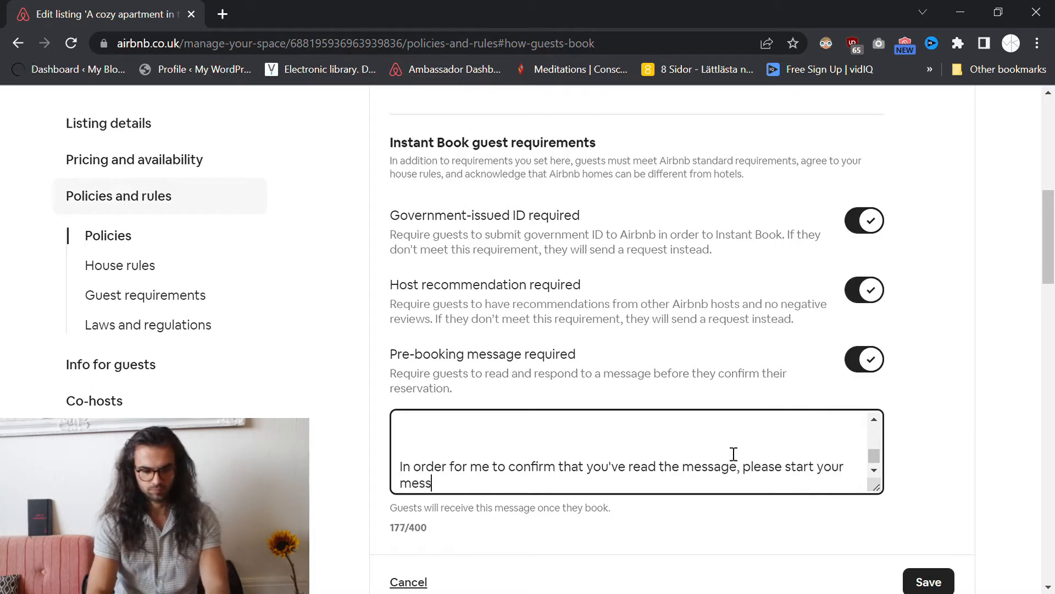
pyautogui.write('age with ""')
pyautogui.press('Left')
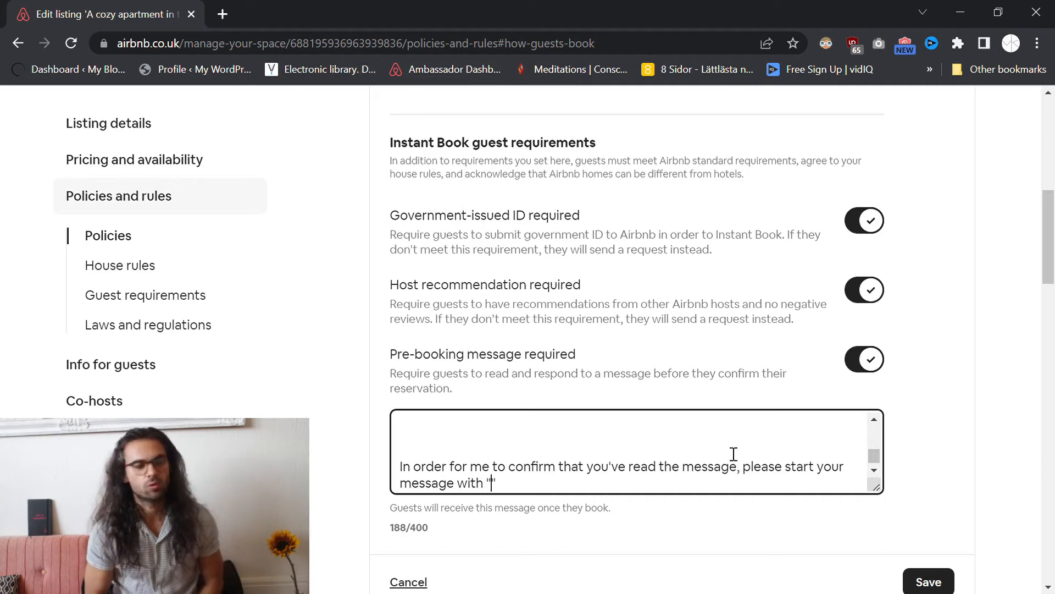
pyautogui.press('Right')
pyautogui.press('Left')
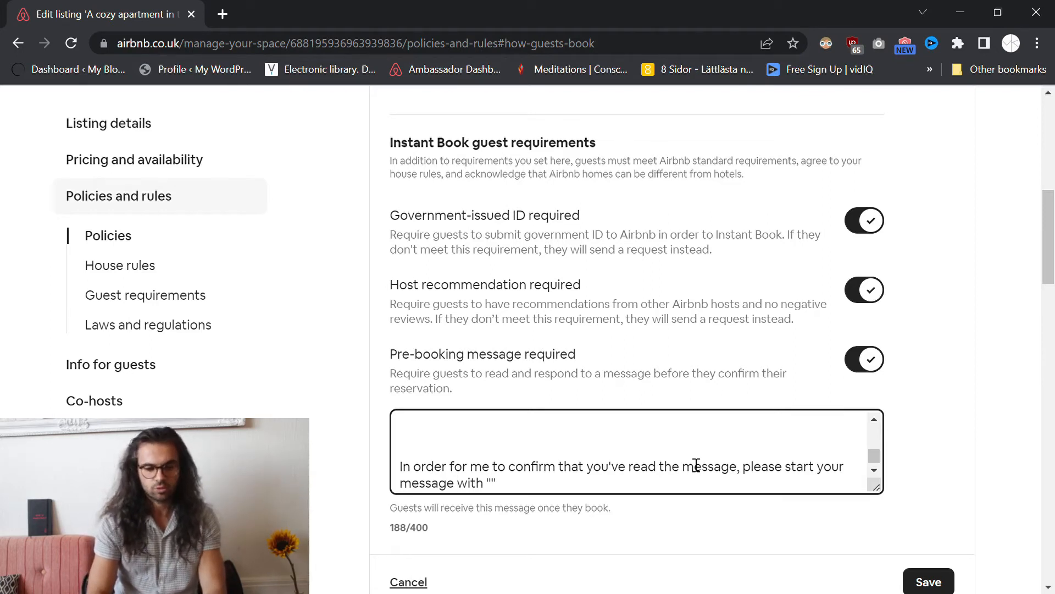
pyautogui.write('to me with "')
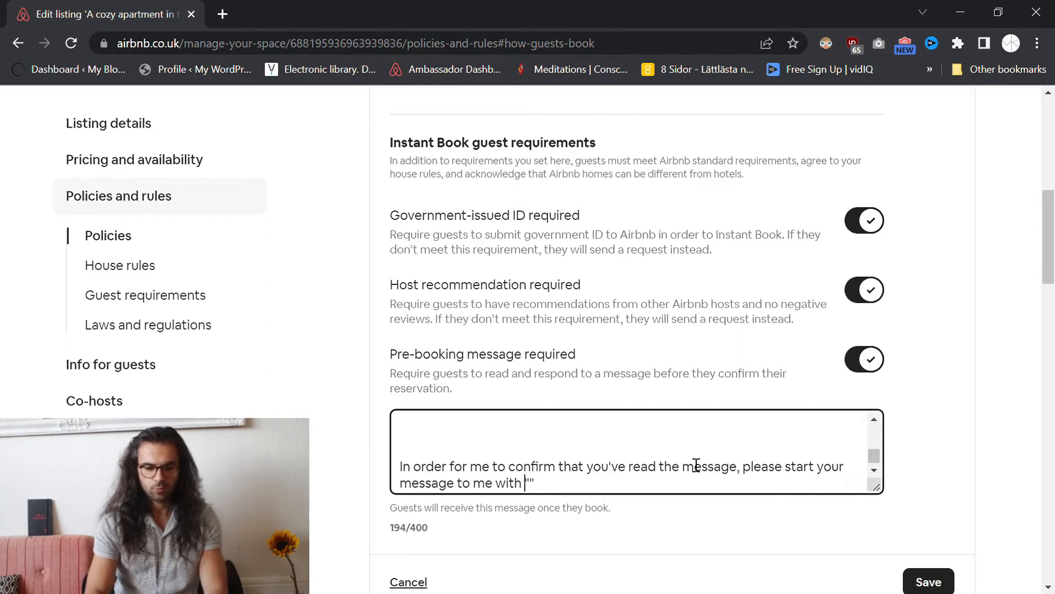
pyautogui.write('Hola!"')
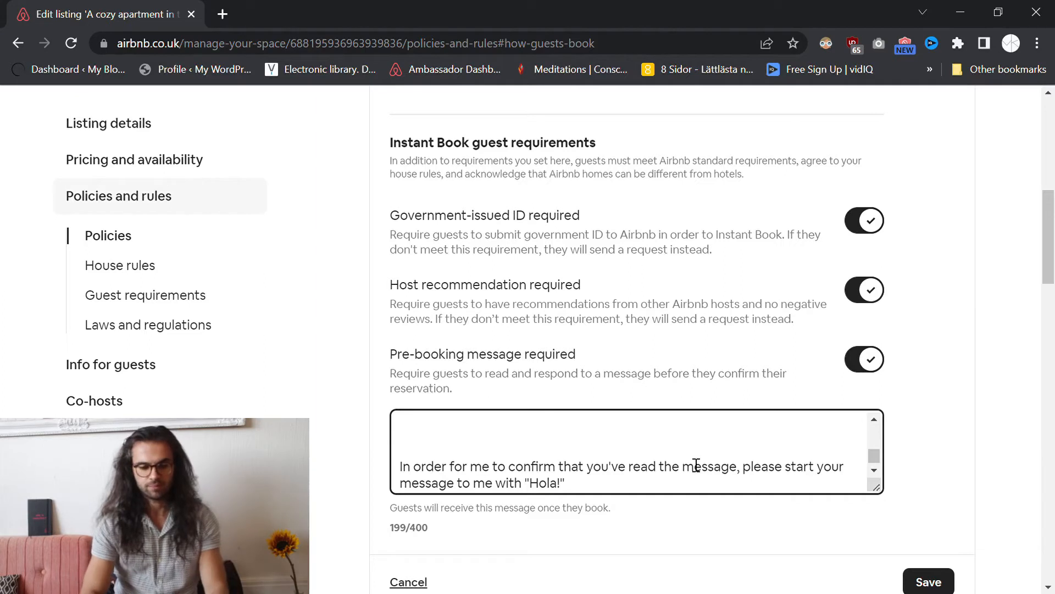
pyautogui.write('.')
pyautogui.press('Return')
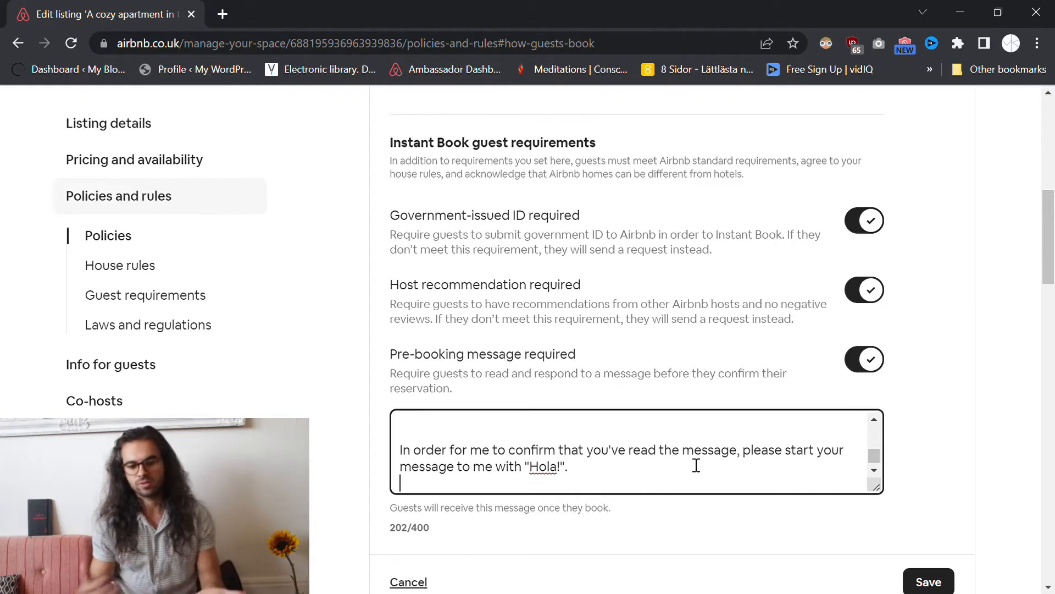
pyautogui.moveTo(530, 467); pyautogui.dragTo(582, 471)
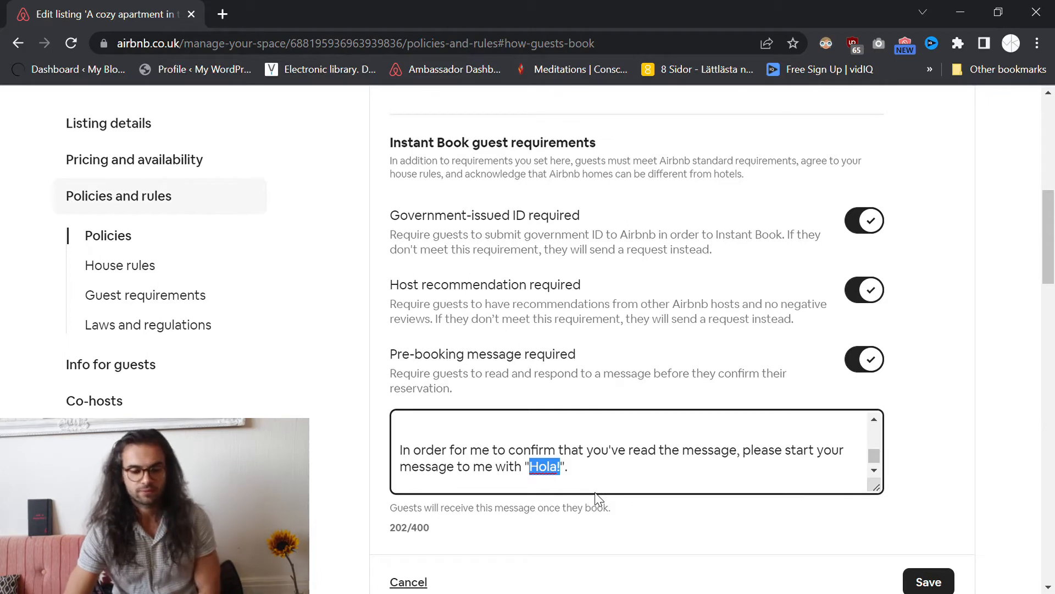
# - Turn the government-issued ID requirement off and back on
pyautogui.scroll(5, 671, 487)
pyautogui.scroll(3, 398, 333)
pyautogui.click(871, 391)
pyautogui.click(872, 394)
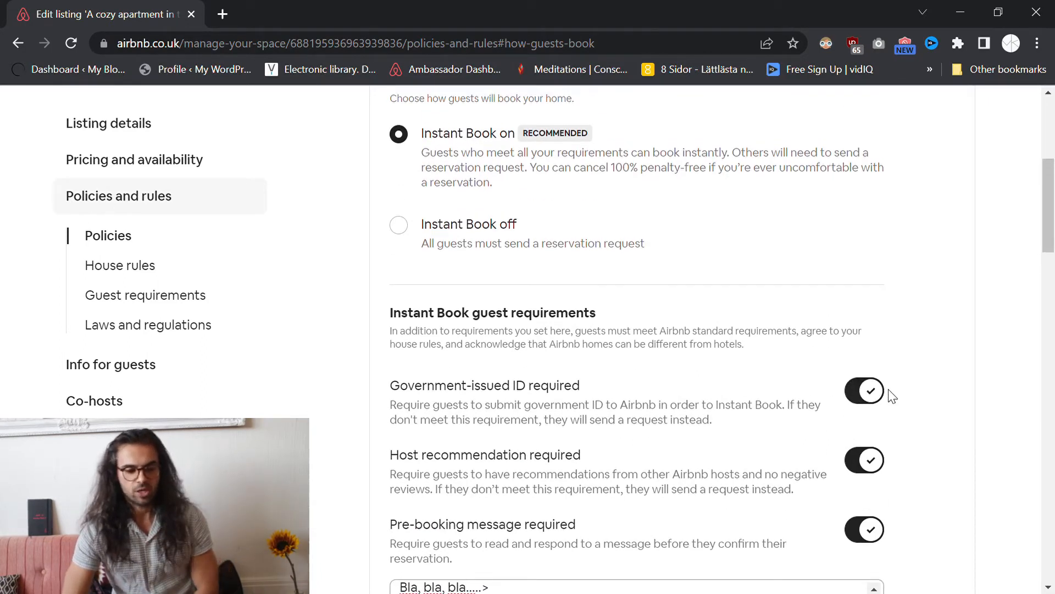
# - Switch the listing's booking method to Instant Book off, save it and confirm turning Instant Book off
pyautogui.scroll(5, 889, 401)
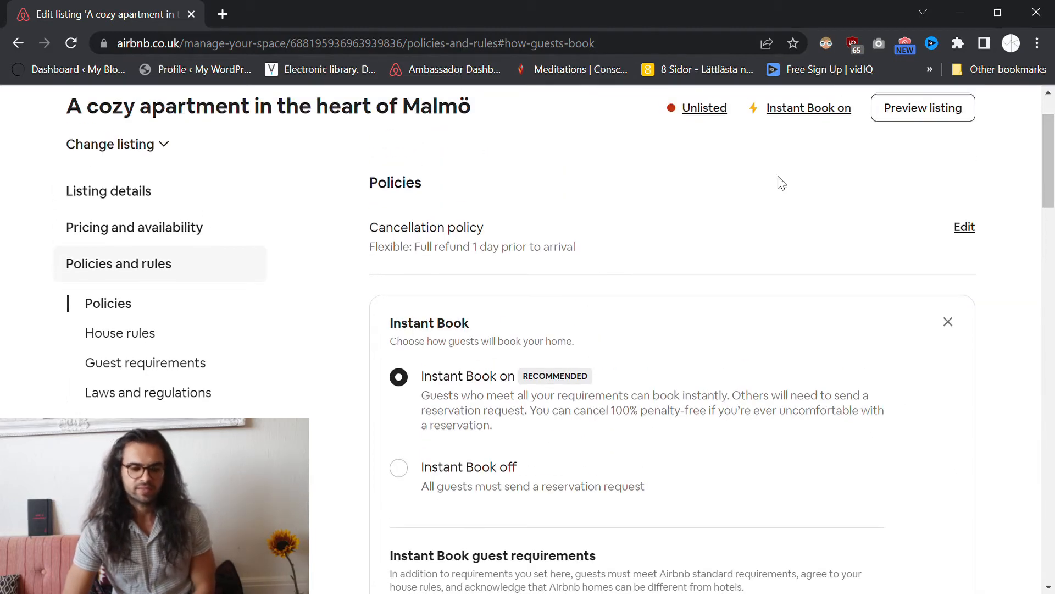
pyautogui.click(400, 468)
pyautogui.scroll(-5, 818, 363)
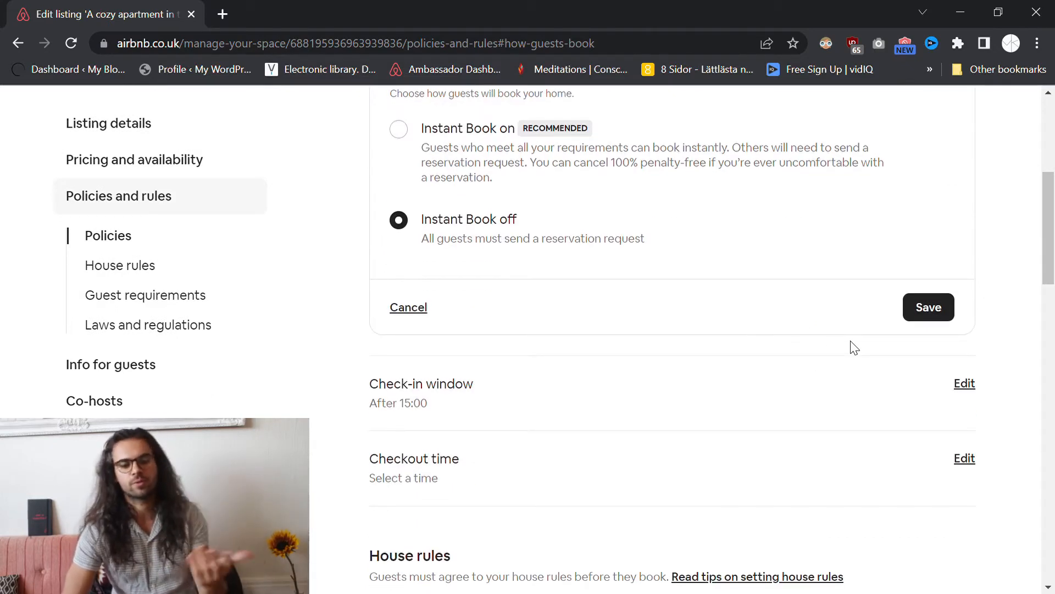
pyautogui.scroll(2, 938, 376)
pyautogui.click(940, 389)
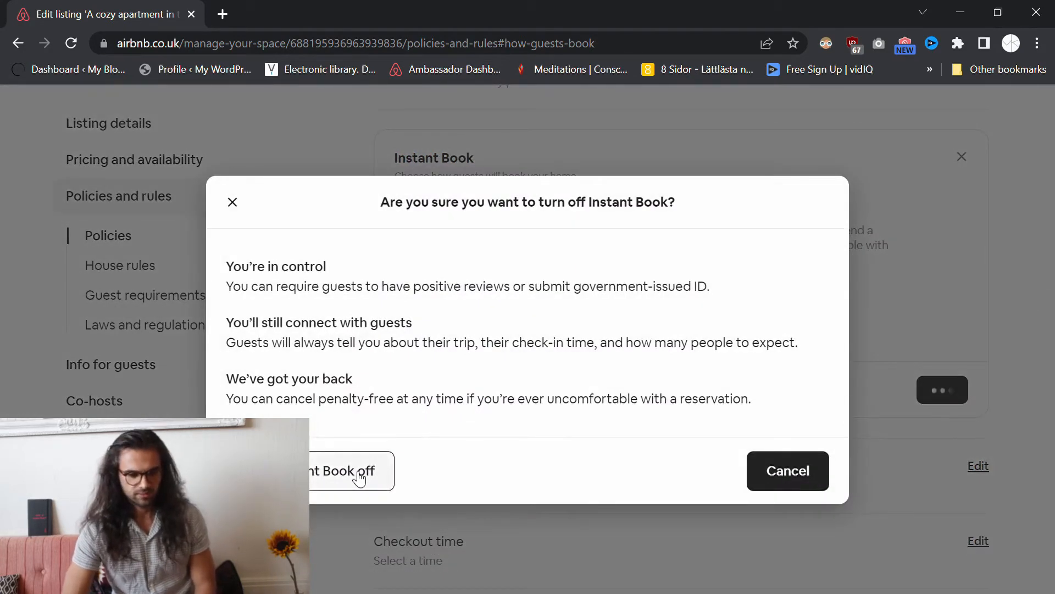
pyautogui.click(356, 471)
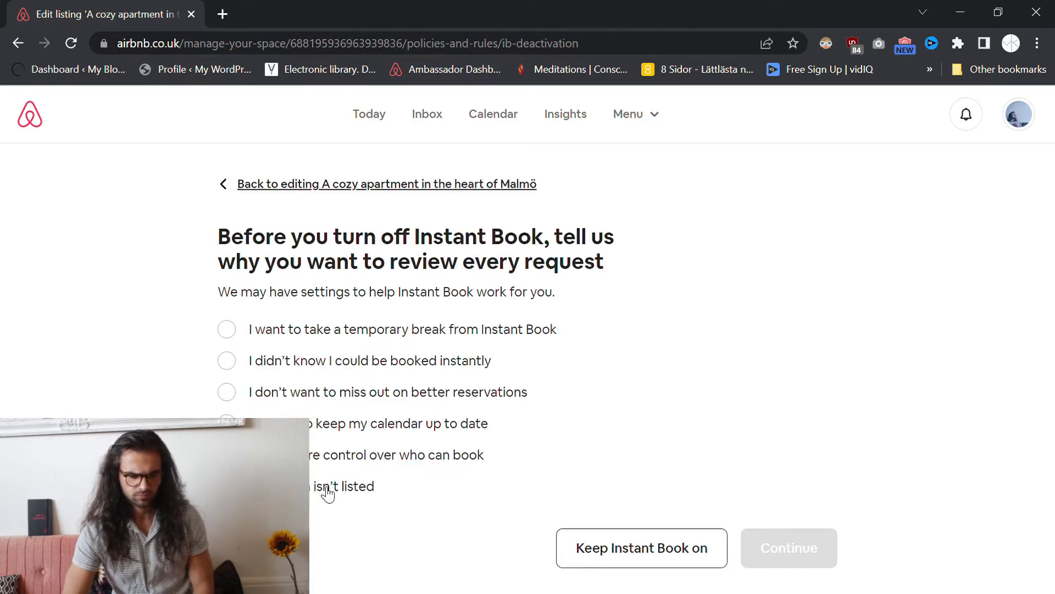
# - Answer the deactivation survey with the option for a reason that isn't listed and continue past the suggested settings
pyautogui.click(227, 486)
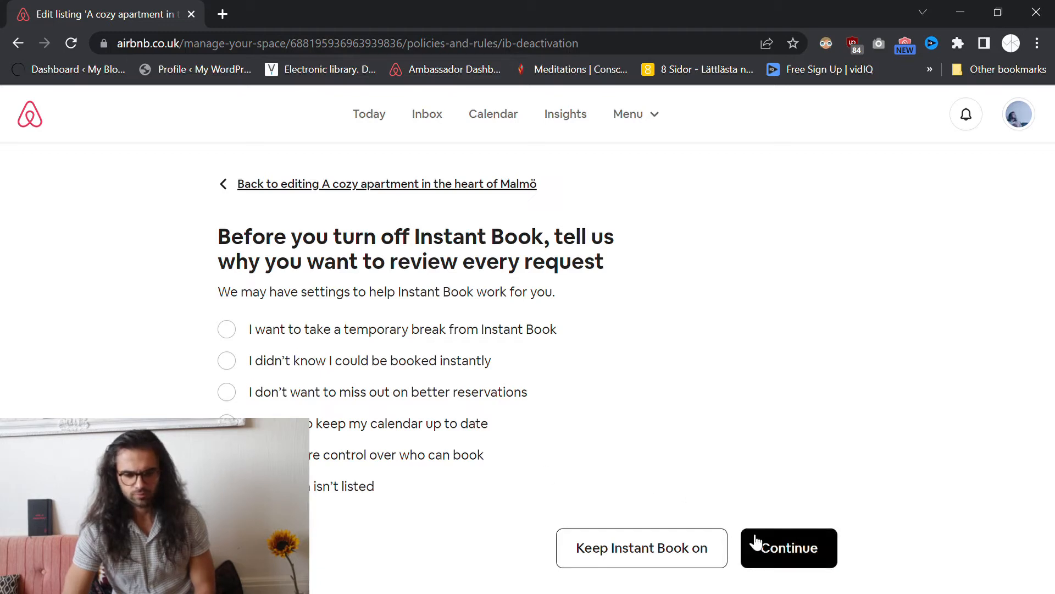
pyautogui.click(771, 549)
pyautogui.scroll(-2, 645, 403)
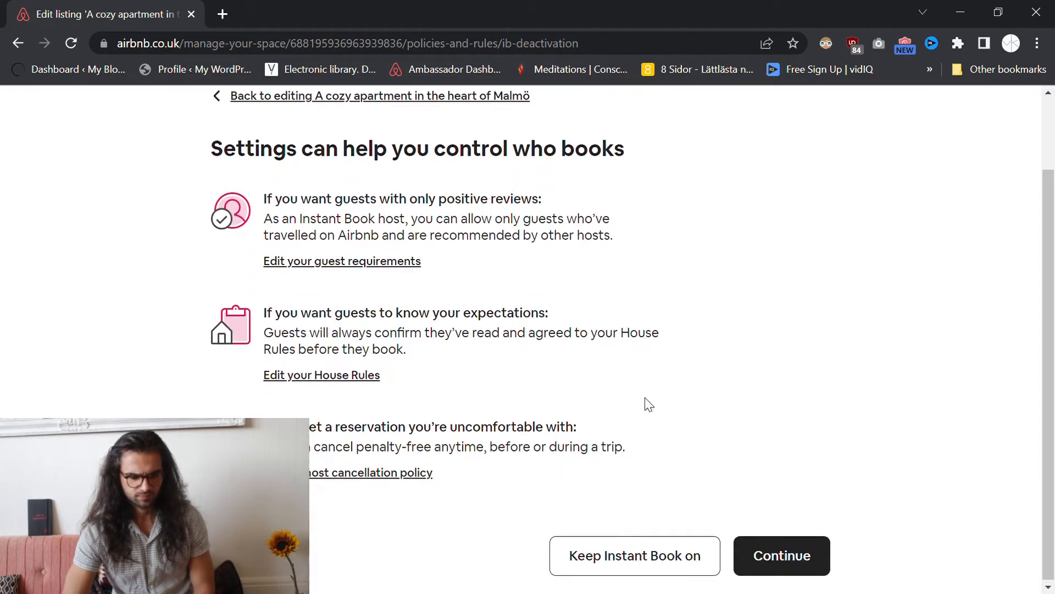
pyautogui.click(786, 560)
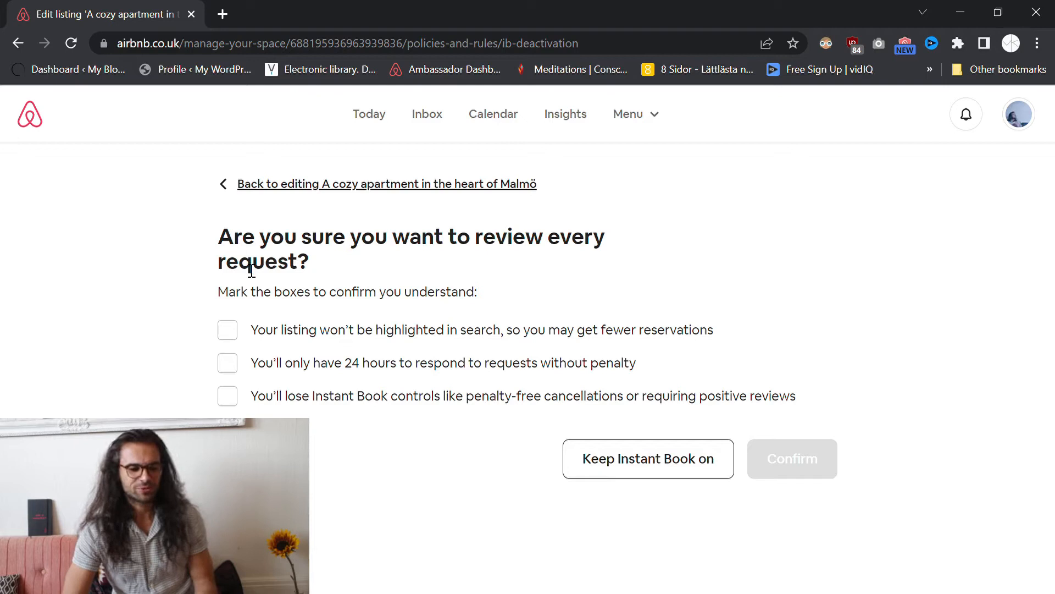
# - Acknowledge all three consequences of reviewing every request and confirm the Instant Book deactivation
pyautogui.click(231, 331)
pyautogui.click(228, 362)
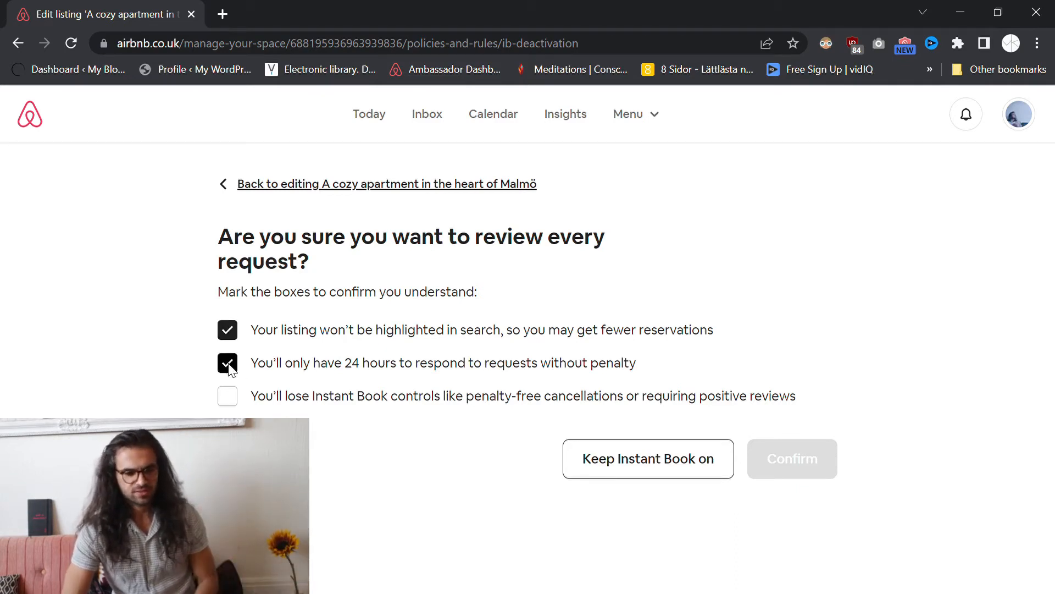
pyautogui.click(238, 393)
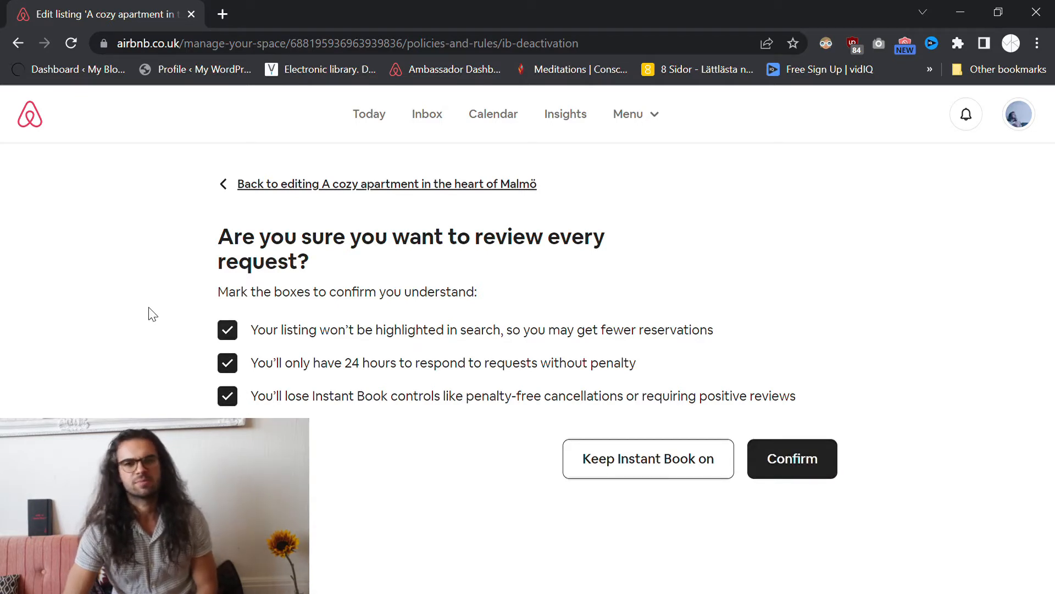
pyautogui.click(796, 463)
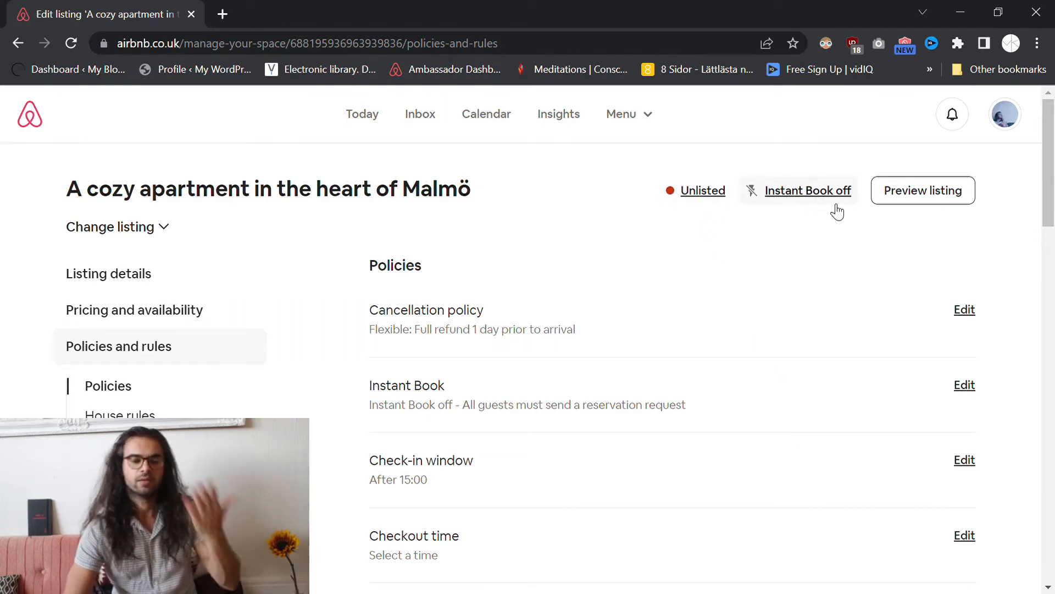
# - Change the listing status to Listed and save it
pyautogui.click(687, 196)
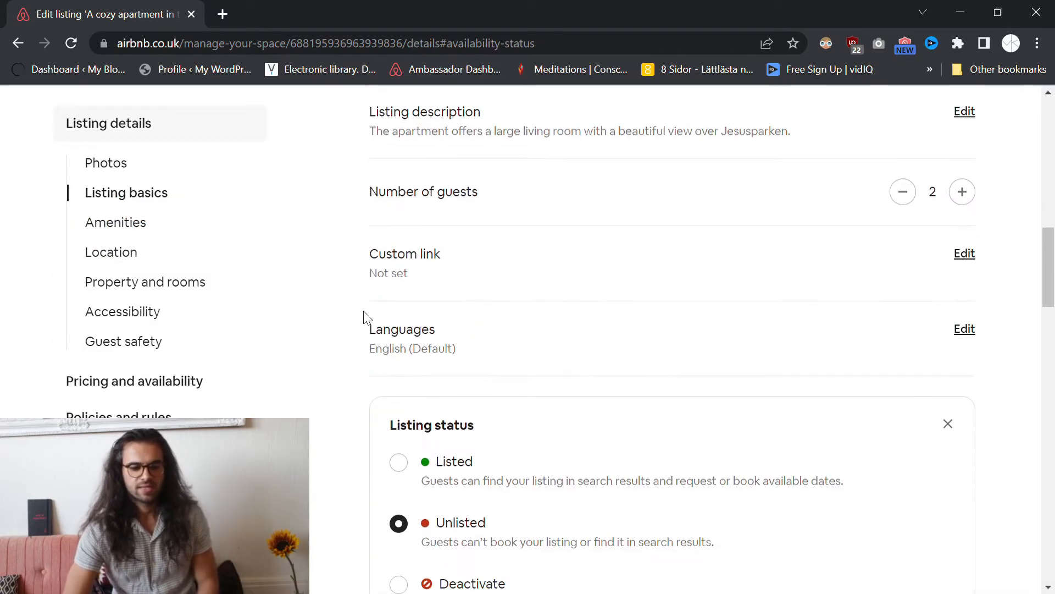
pyautogui.click(398, 297)
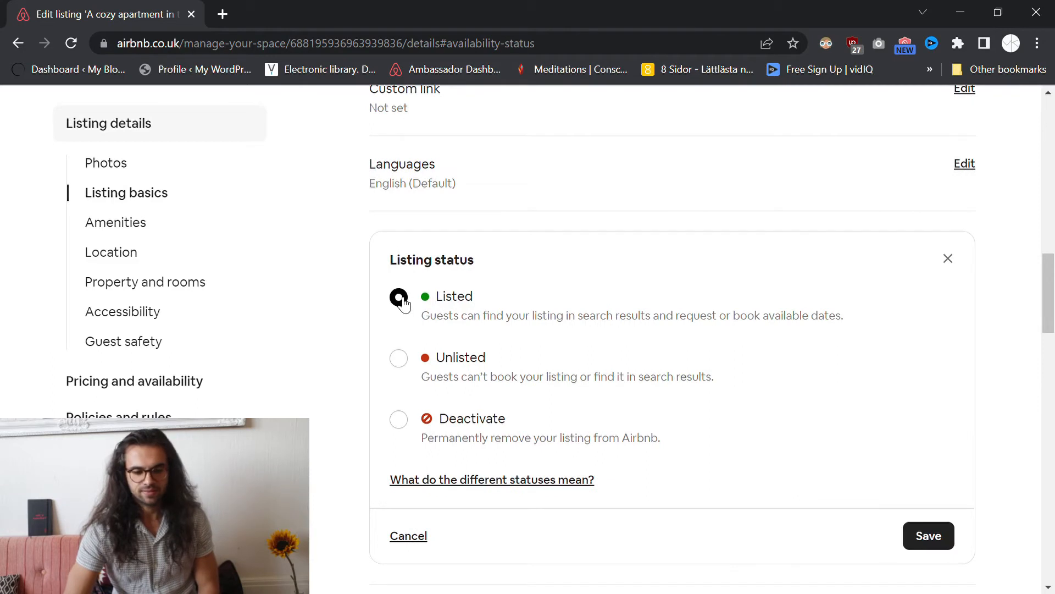
pyautogui.click(907, 536)
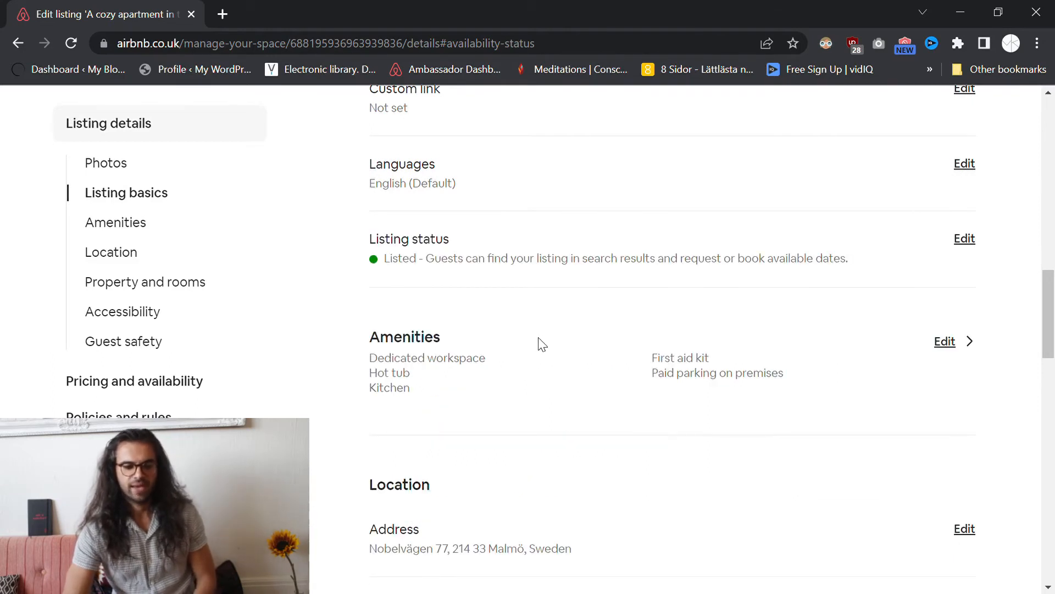
pyautogui.scroll(15, 597, 351)
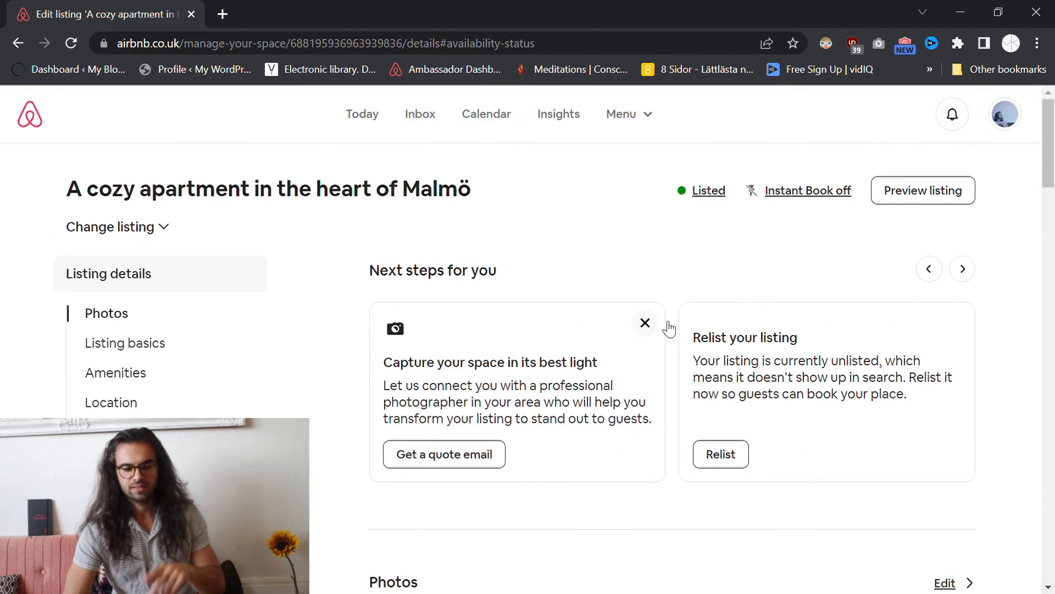
pyautogui.moveTo(677, 171); pyautogui.dragTo(738, 218)
pyautogui.click(738, 218)
# - Open the listing's calendar and make Thursday 18 August 2022 unavailable
pyautogui.scroll(-3, 226, 312)
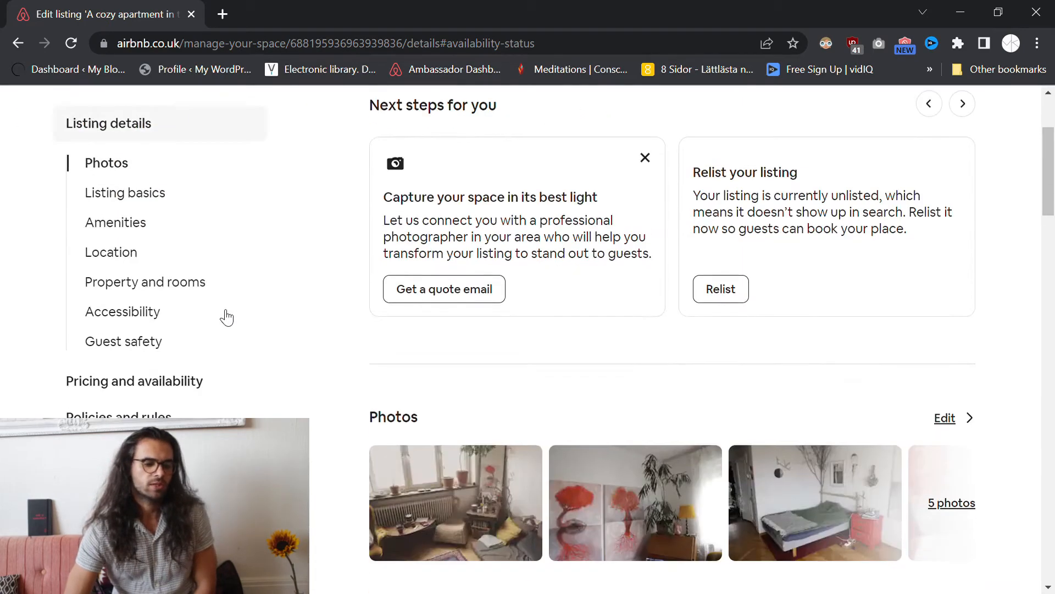
pyautogui.scroll(3, 235, 324)
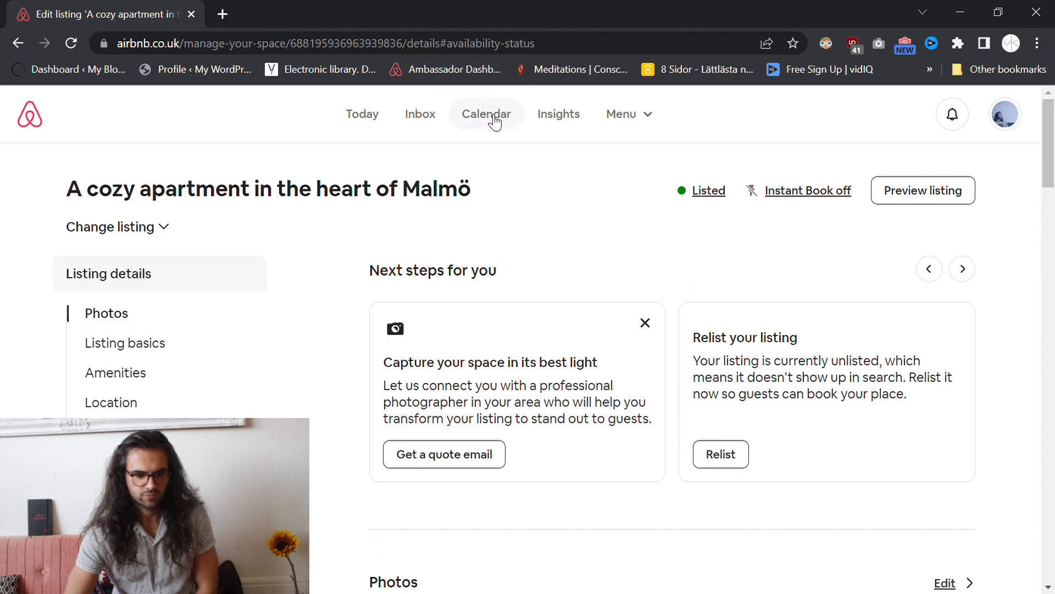
pyautogui.click(499, 118)
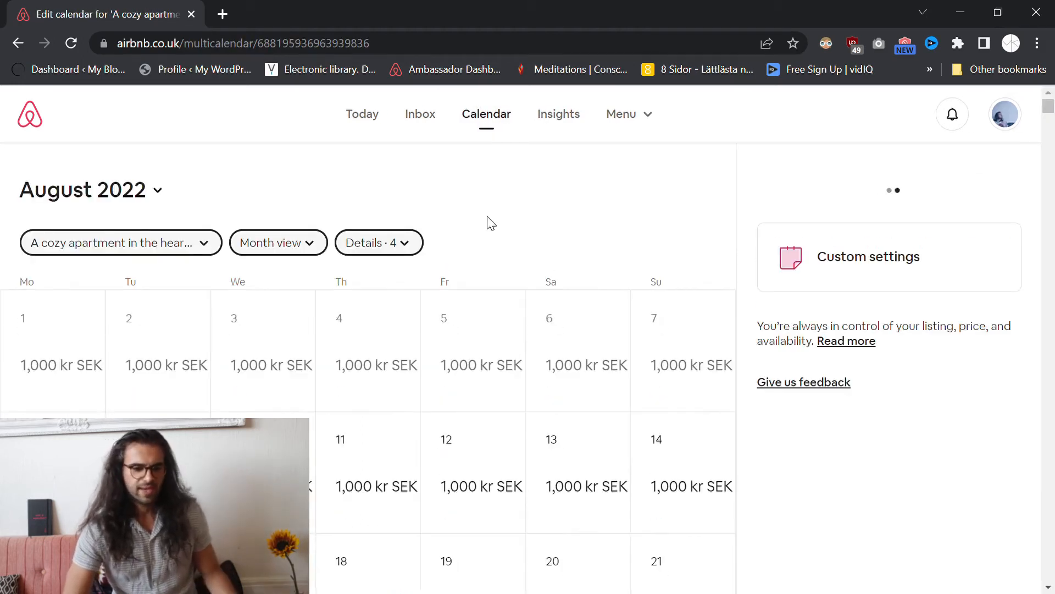
pyautogui.scroll(-1, 337, 412)
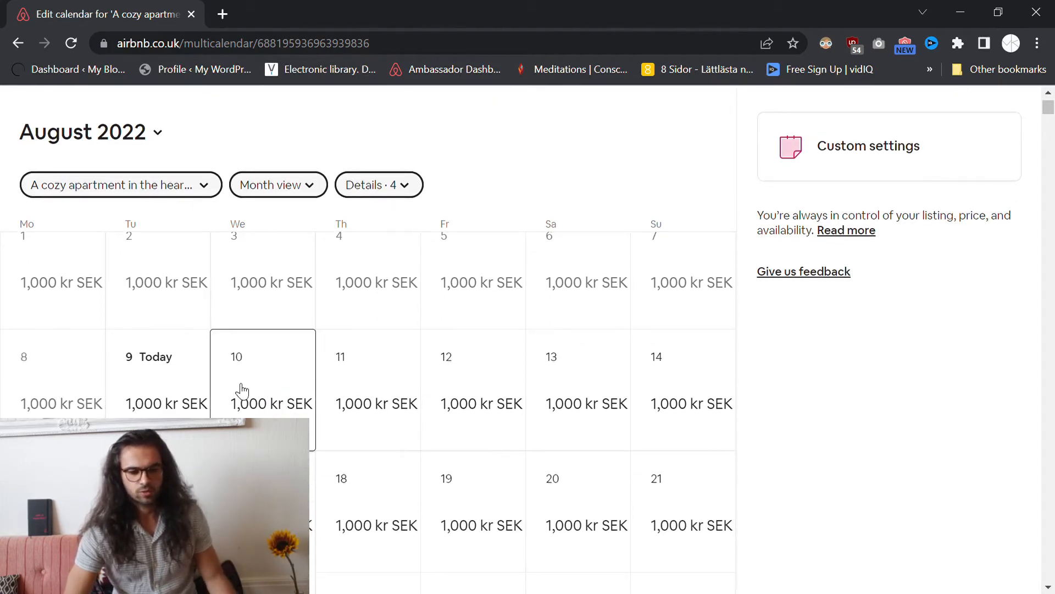
pyautogui.scroll(-1, 171, 408)
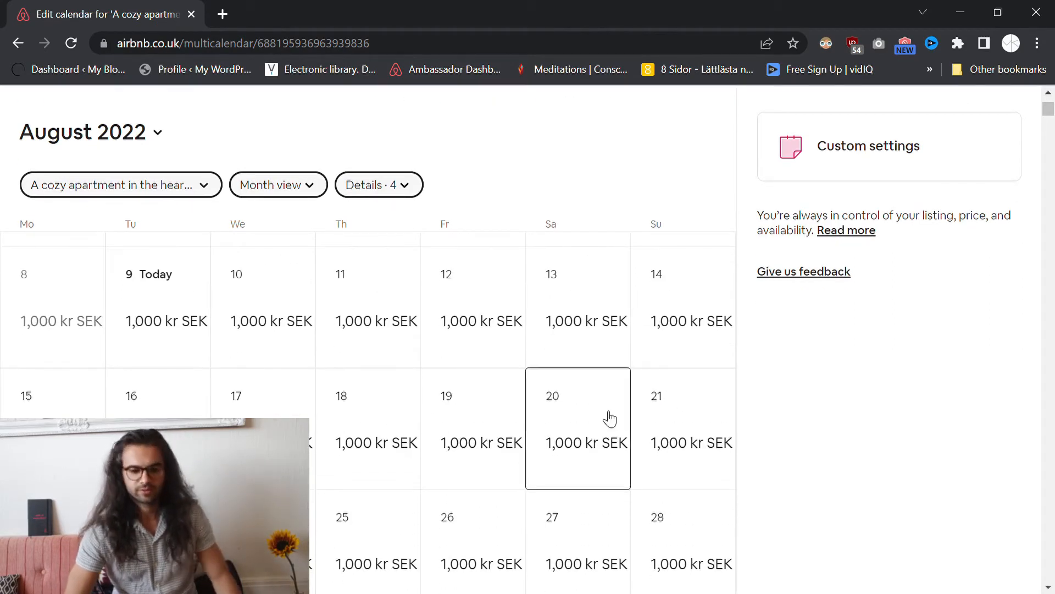
pyautogui.click(373, 411)
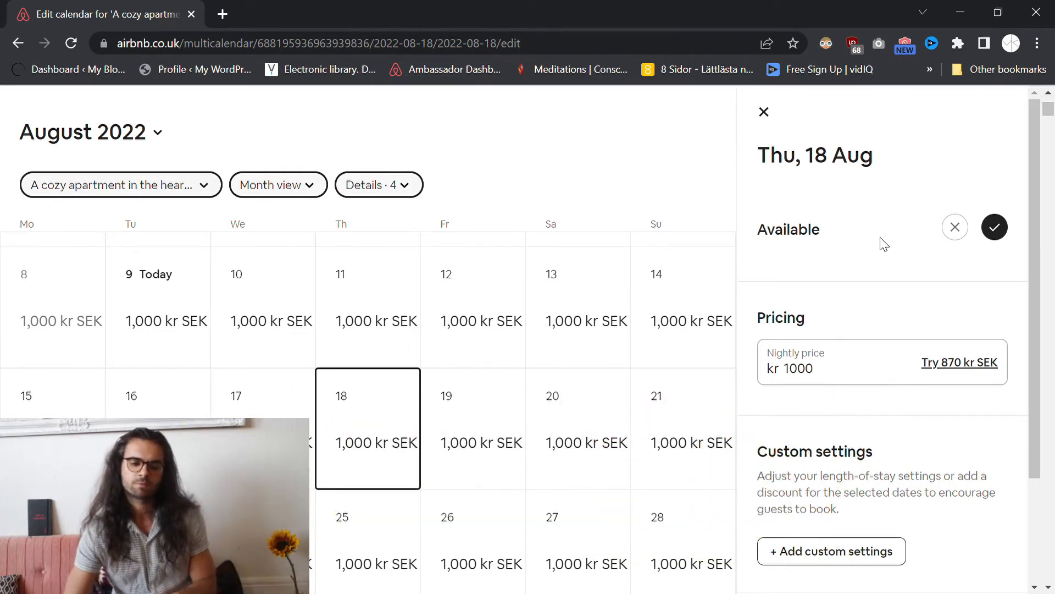
pyautogui.click(960, 230)
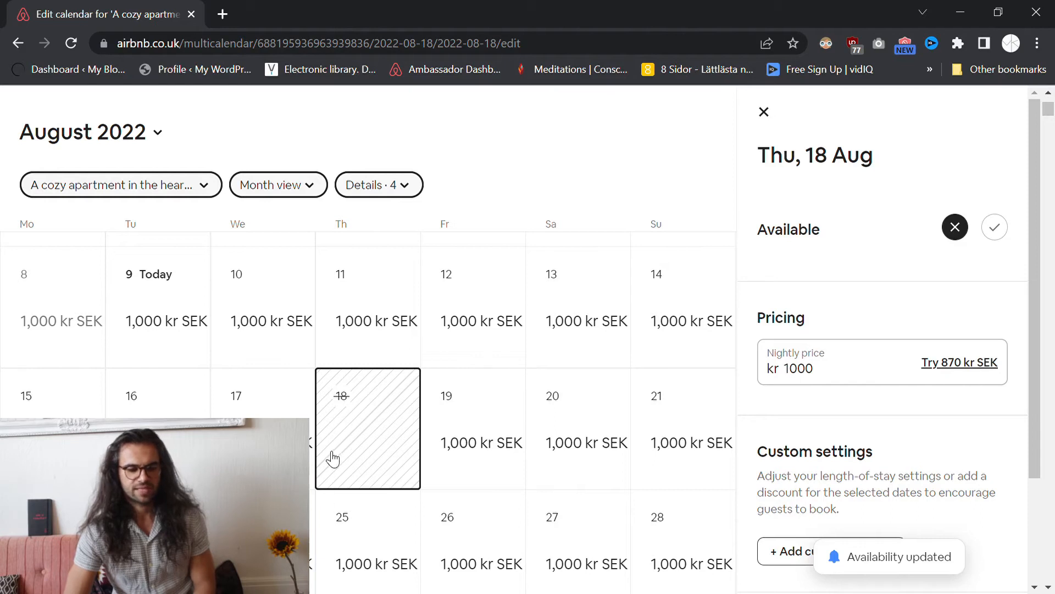
# - Set the nightly price for Friday 19 August to 850 kr SEK and save it
pyautogui.click(478, 418)
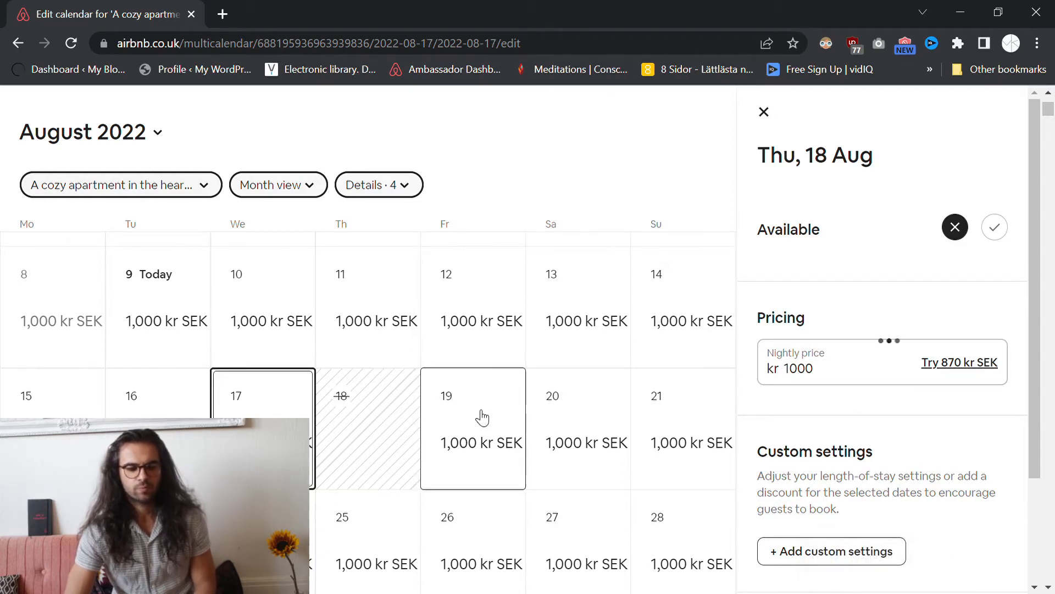
pyautogui.click(367, 426)
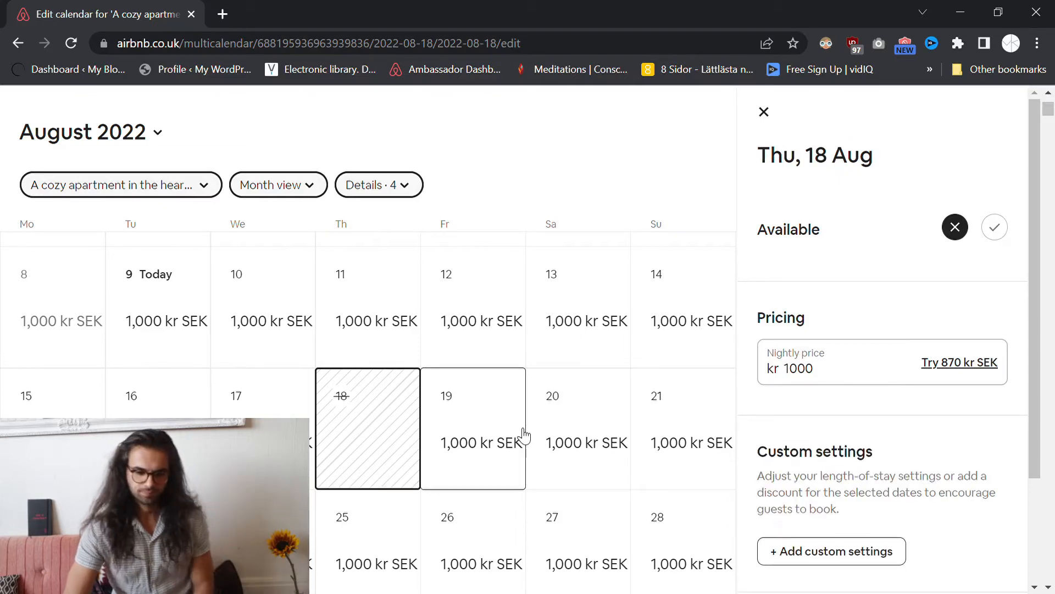
pyautogui.click(473, 417)
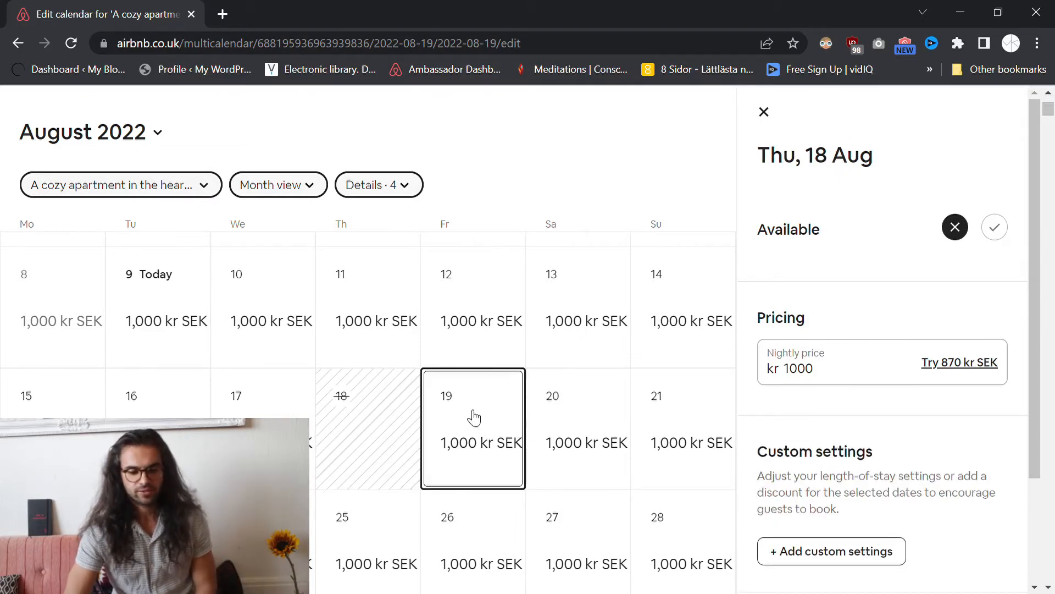
pyautogui.click(834, 375)
pyautogui.click(844, 215)
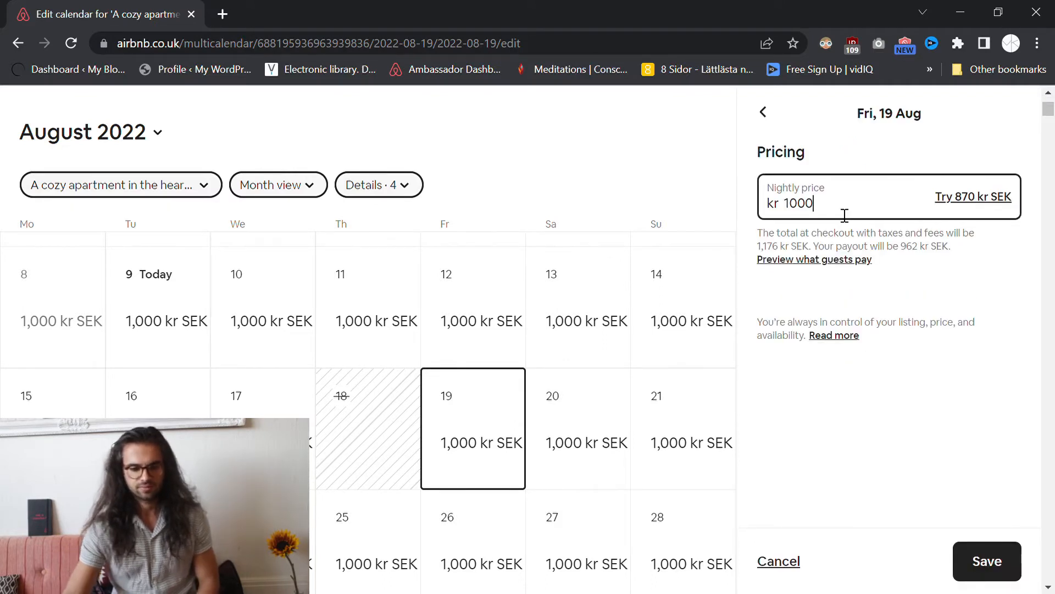
pyautogui.doubleClick(845, 215)
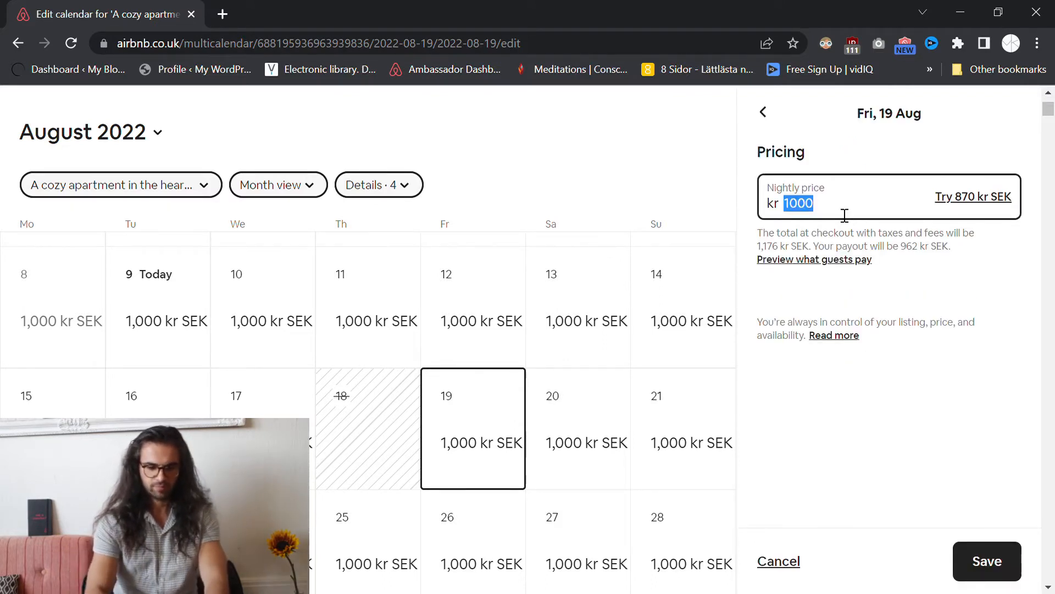
pyautogui.write('850')
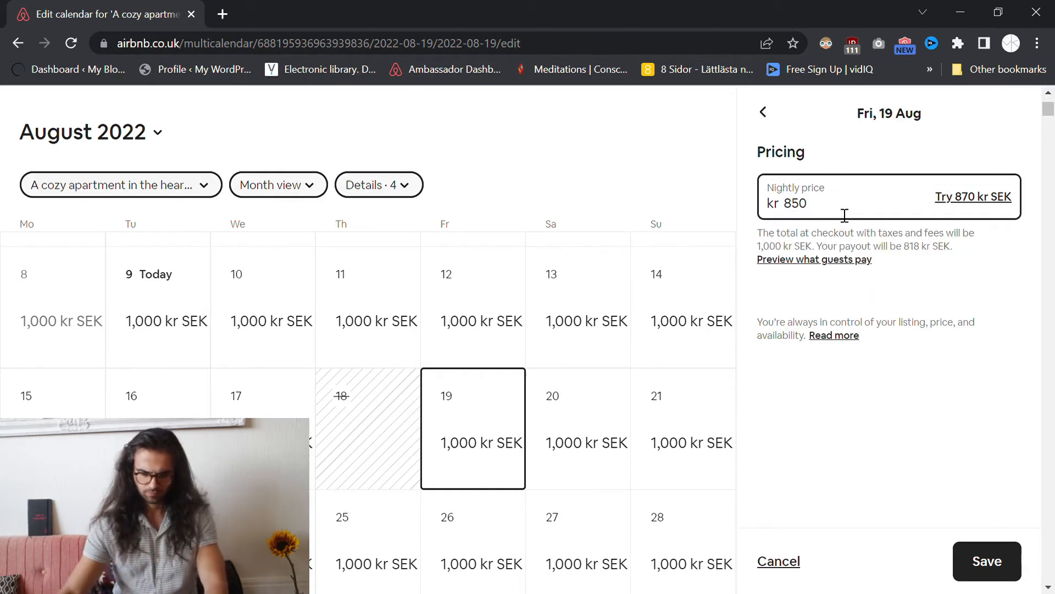
pyautogui.click(998, 561)
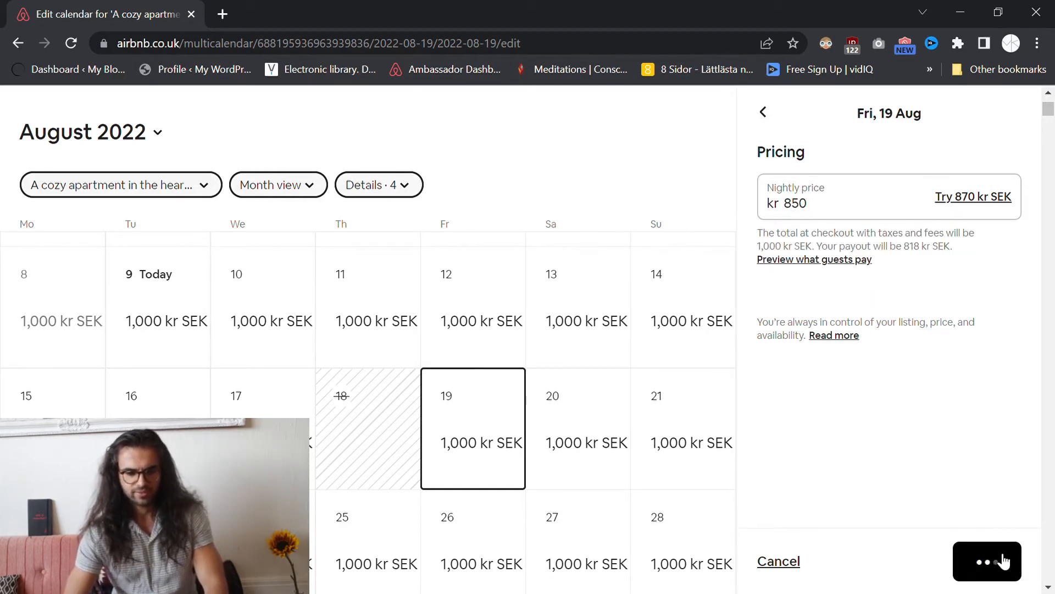
pyautogui.click(582, 417)
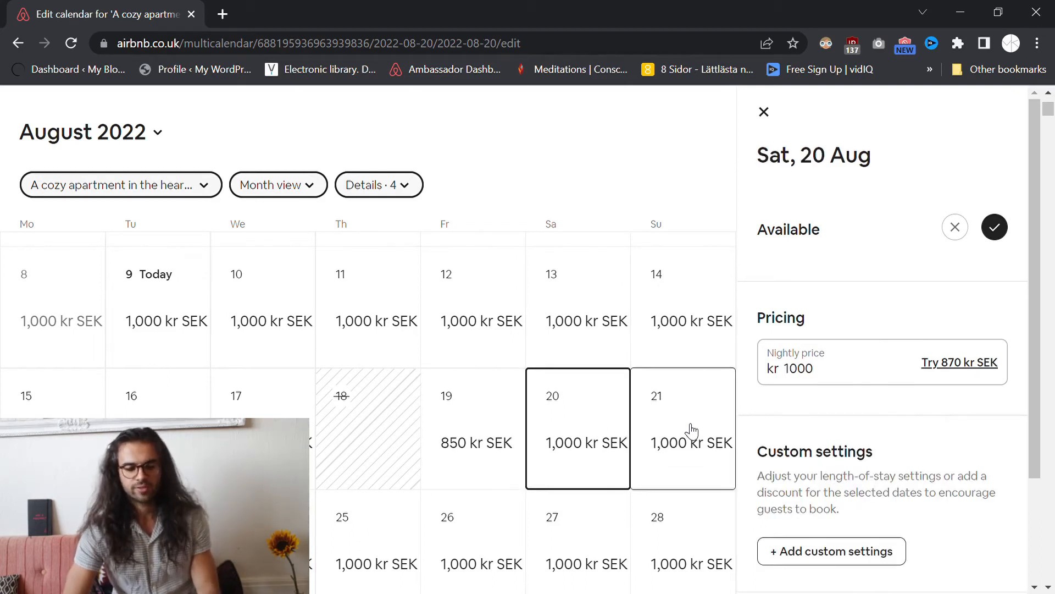
pyautogui.click(690, 431)
pyautogui.click(574, 431)
pyautogui.moveTo(628, 431); pyautogui.dragTo(676, 426)
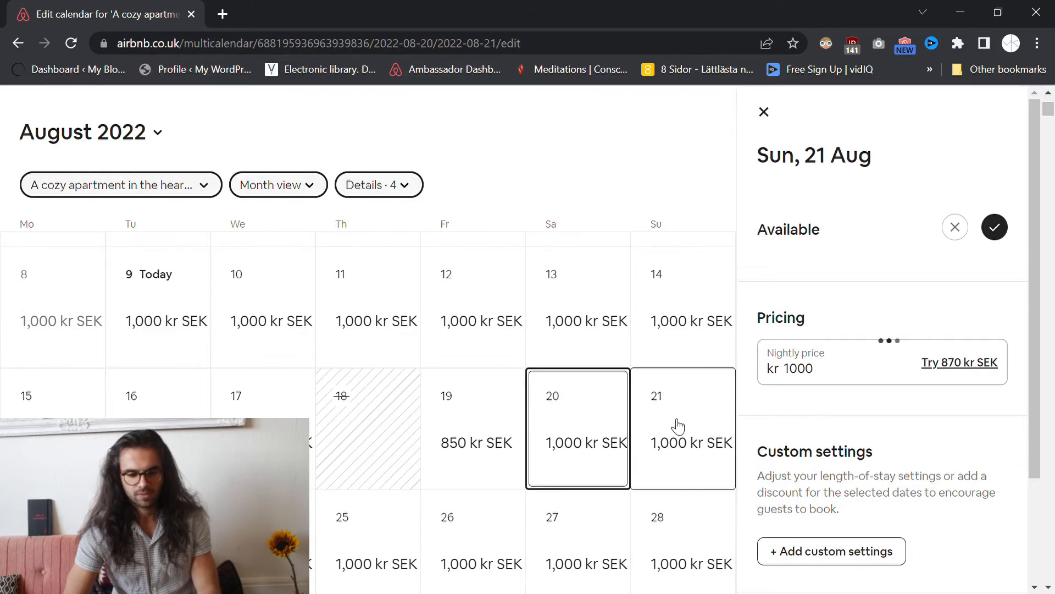
# - Select the date range 20–24 August in the calendar
pyautogui.click(583, 429)
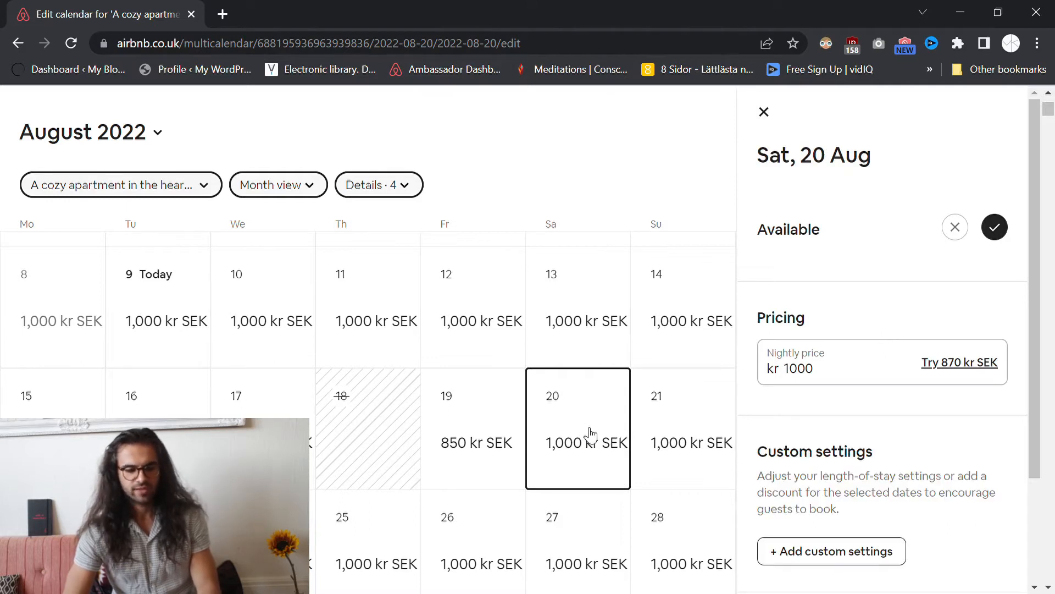
pyautogui.press('shift')
pyautogui.keyDown('shift'); pyautogui.click(700, 425); pyautogui.keyUp('shift')
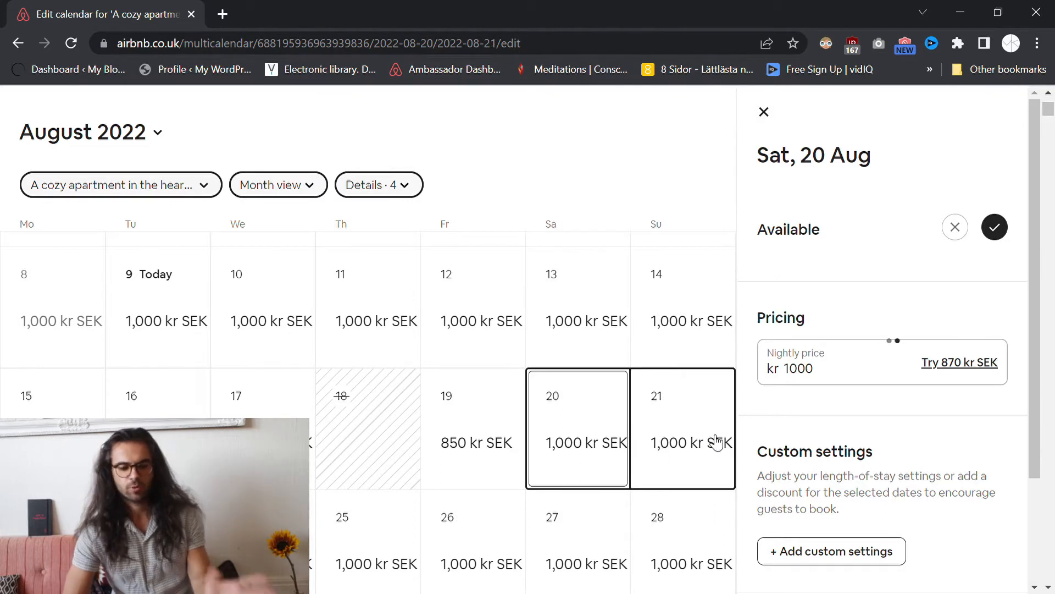
pyautogui.keyDown('shift'); pyautogui.click(274, 525); pyautogui.keyUp('shift')
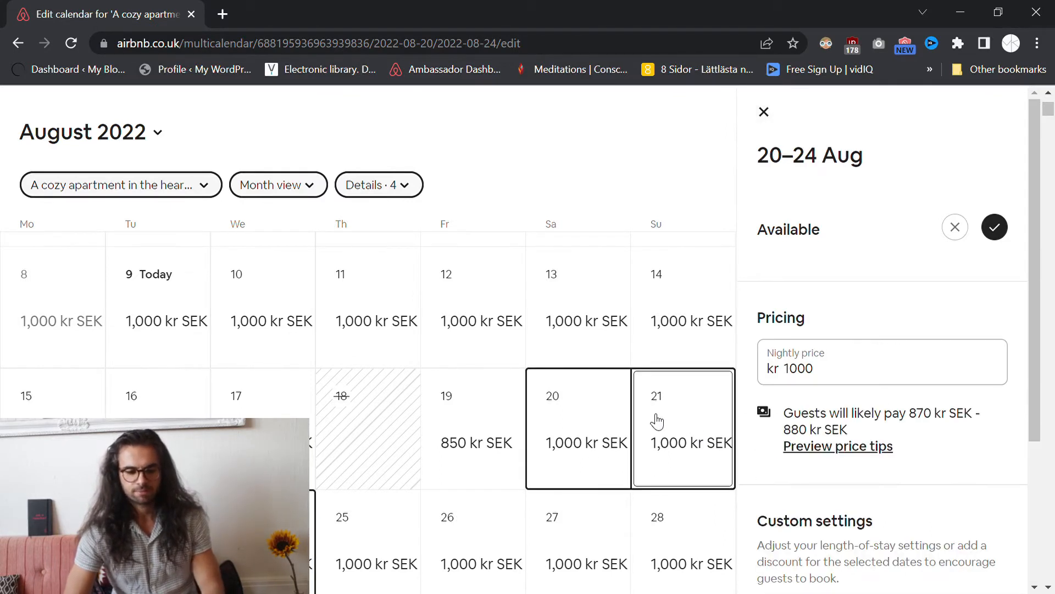
# - Select 20–21 August in the calendar, set their nightly price to 1200 kr SEK and save it
pyautogui.click(611, 427)
pyautogui.keyDown('shift'); pyautogui.click(680, 427); pyautogui.keyUp('shift')
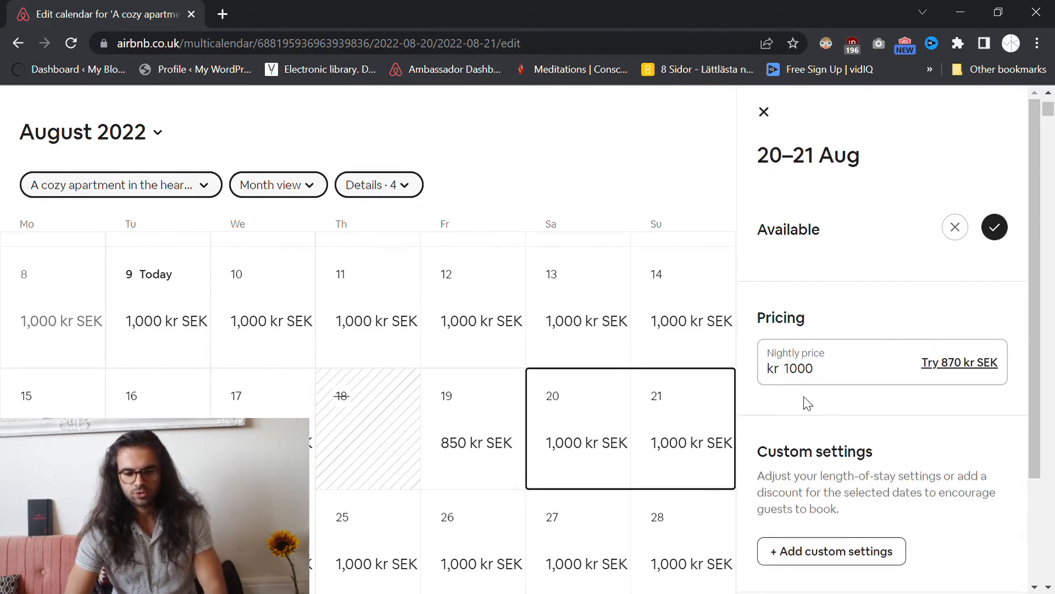
pyautogui.click(813, 375)
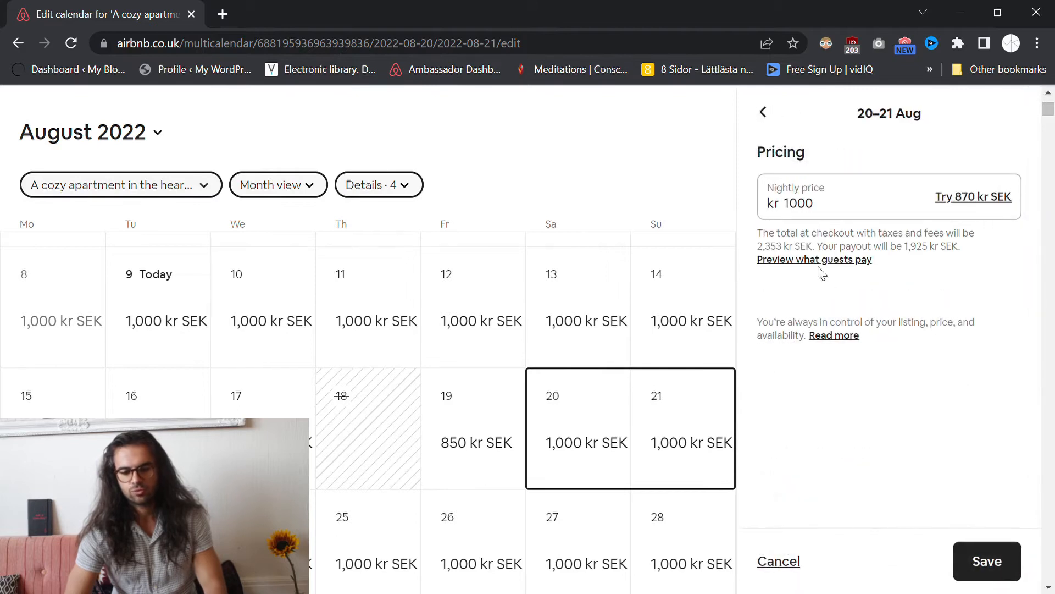
pyautogui.doubleClick(815, 213)
pyautogui.write('800')
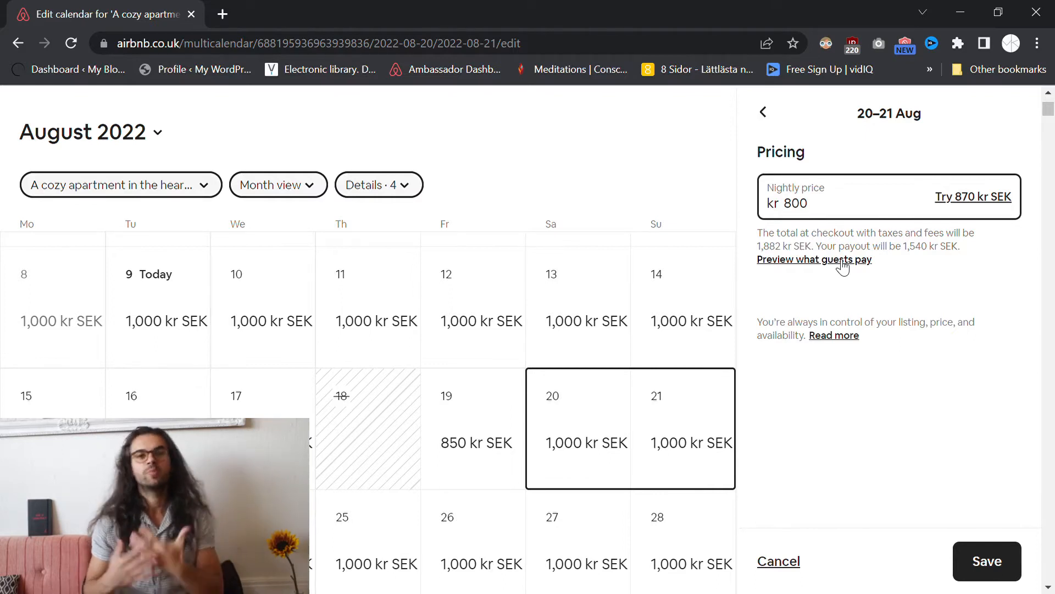
pyautogui.hotkey('ctrl', 'a')
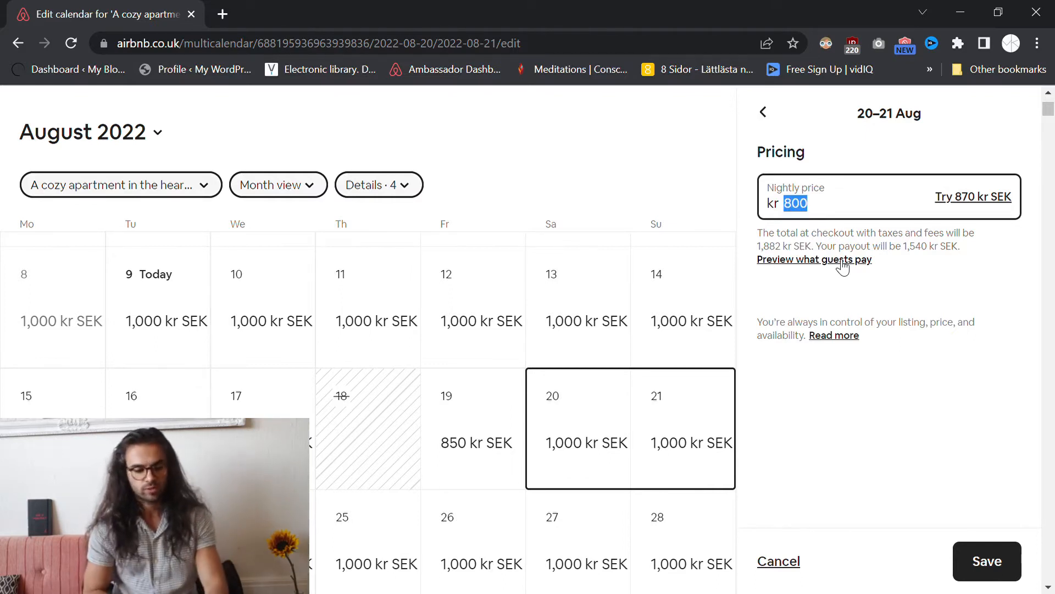
pyautogui.write('1200')
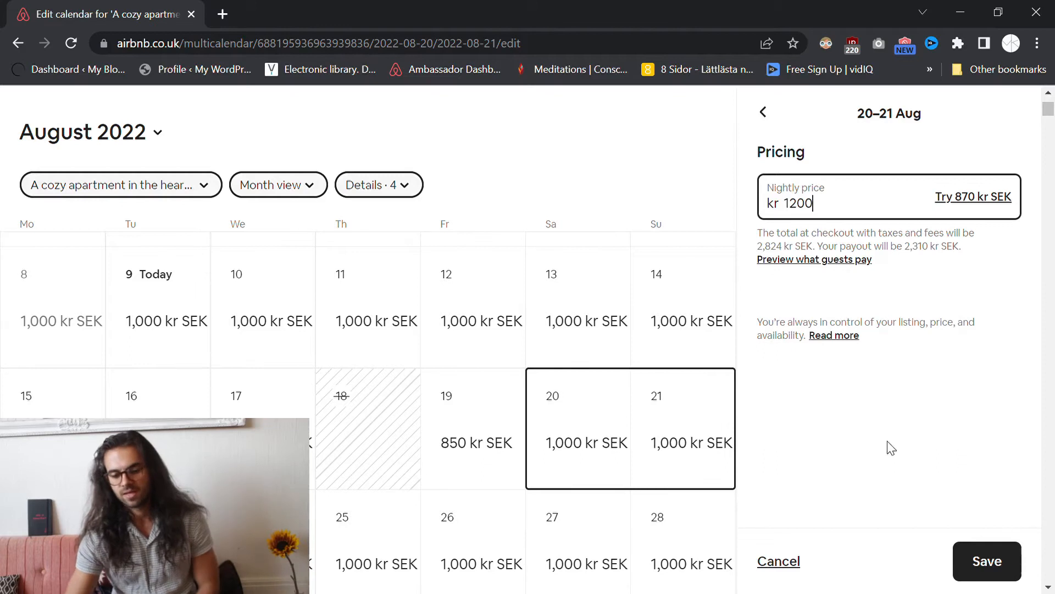
pyautogui.click(1004, 562)
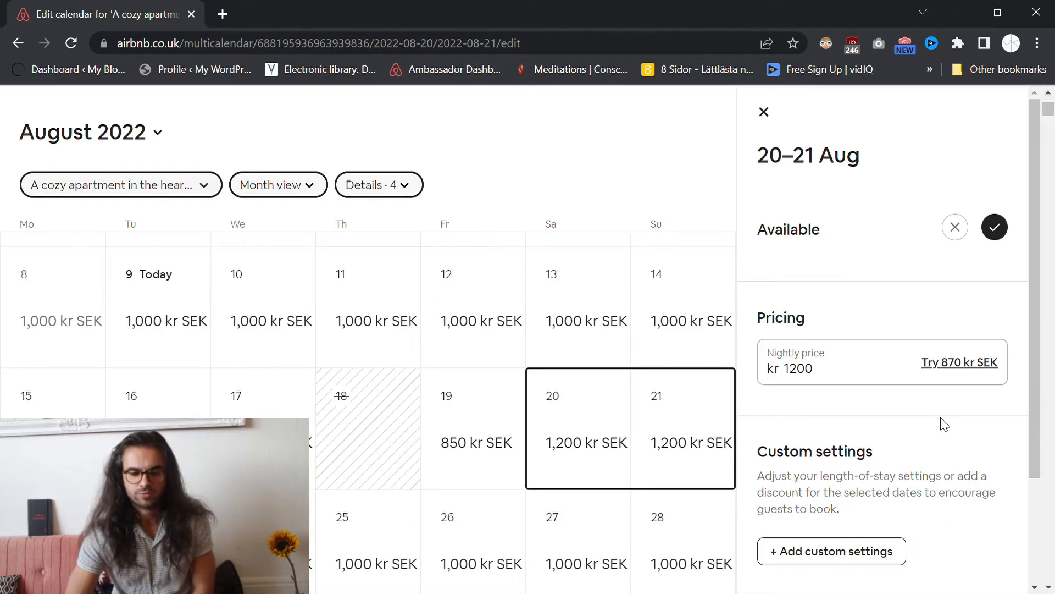
# - Return to the calendar overview and review the availability and nightly prices across August
pyautogui.scroll(-7, 732, 297)
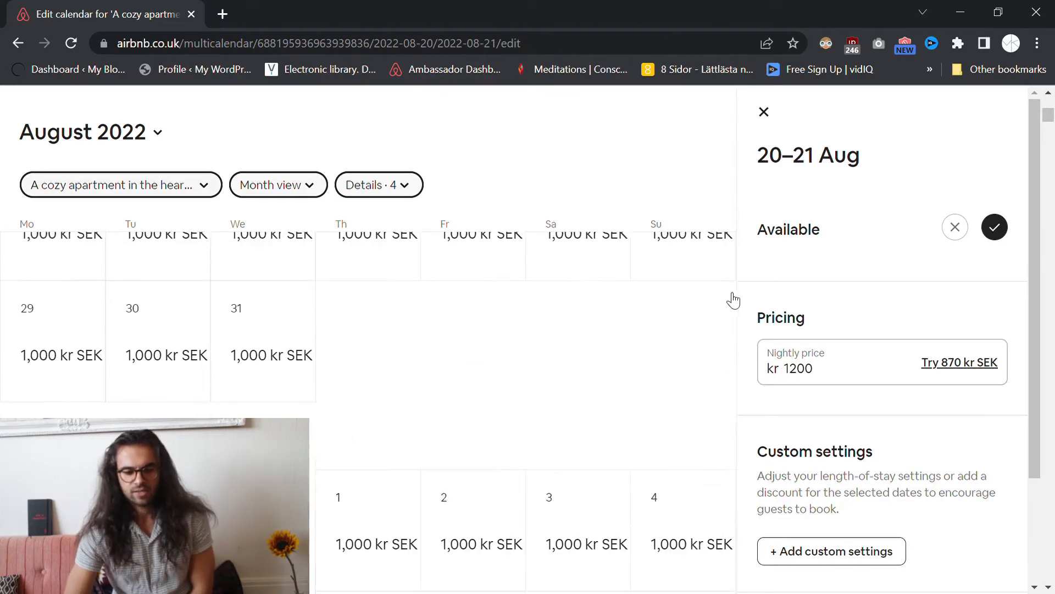
pyautogui.scroll(2, 700, 309)
pyautogui.scroll(6, 699, 312)
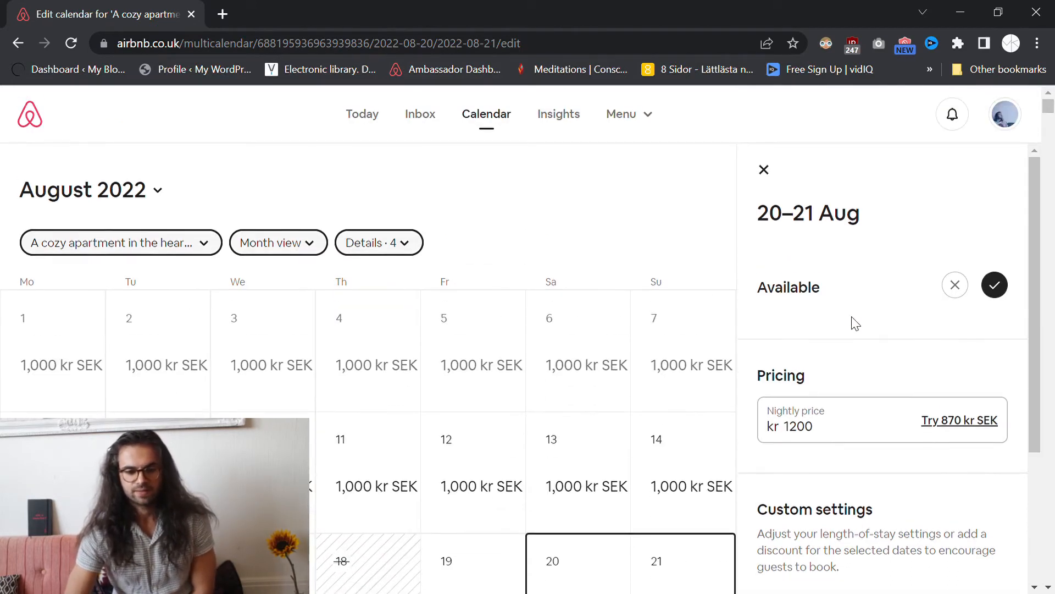
pyautogui.click(495, 126)
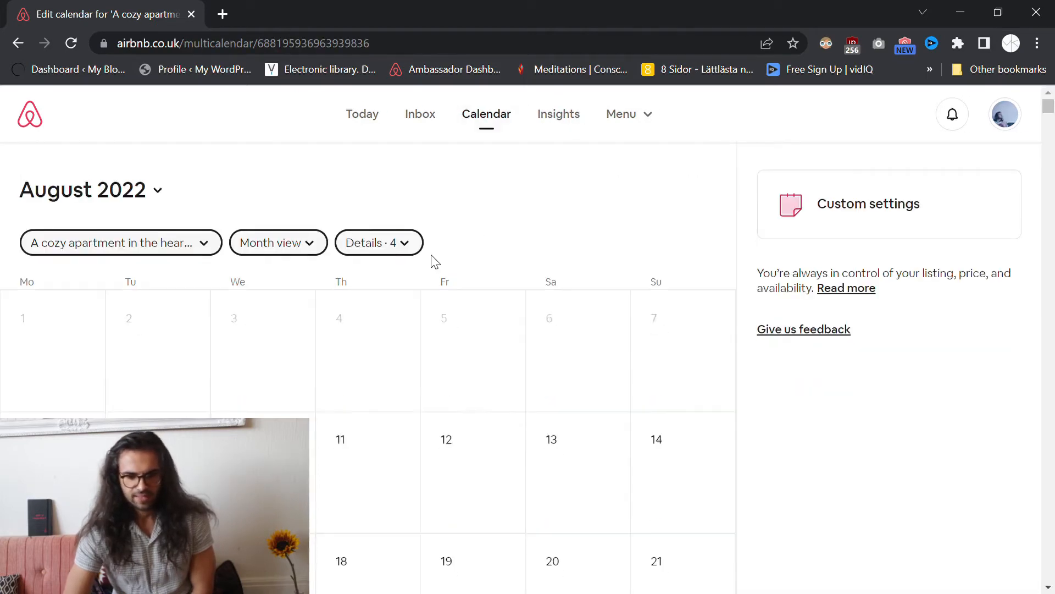
pyautogui.scroll(-10, 523, 363)
pyautogui.scroll(8, 523, 363)
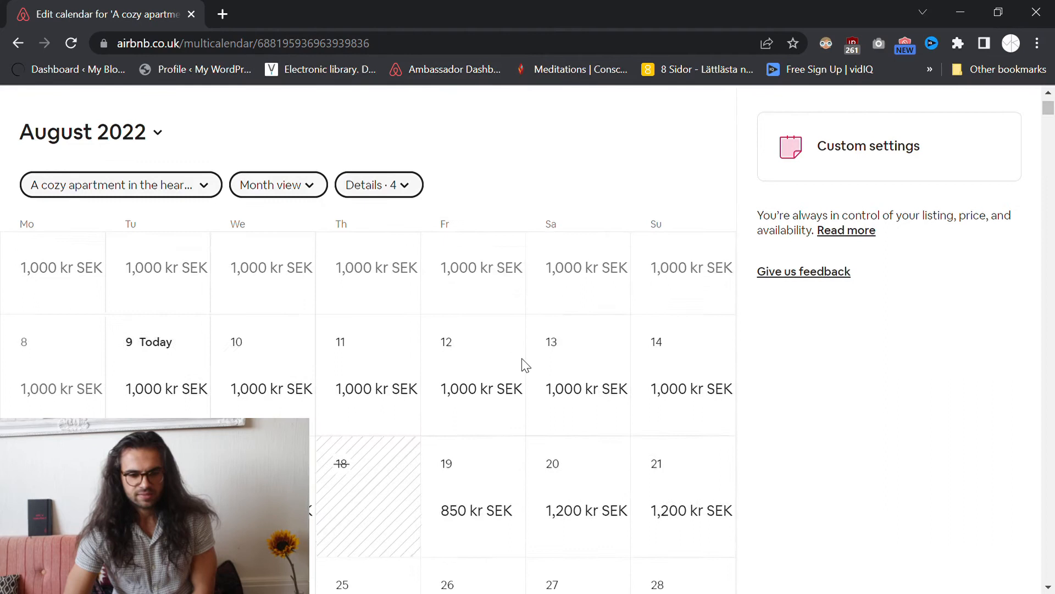
pyautogui.scroll(2, 524, 365)
# - Open the Malmö apartment from the listings and go to its pricing and availability settings
pyautogui.click(652, 119)
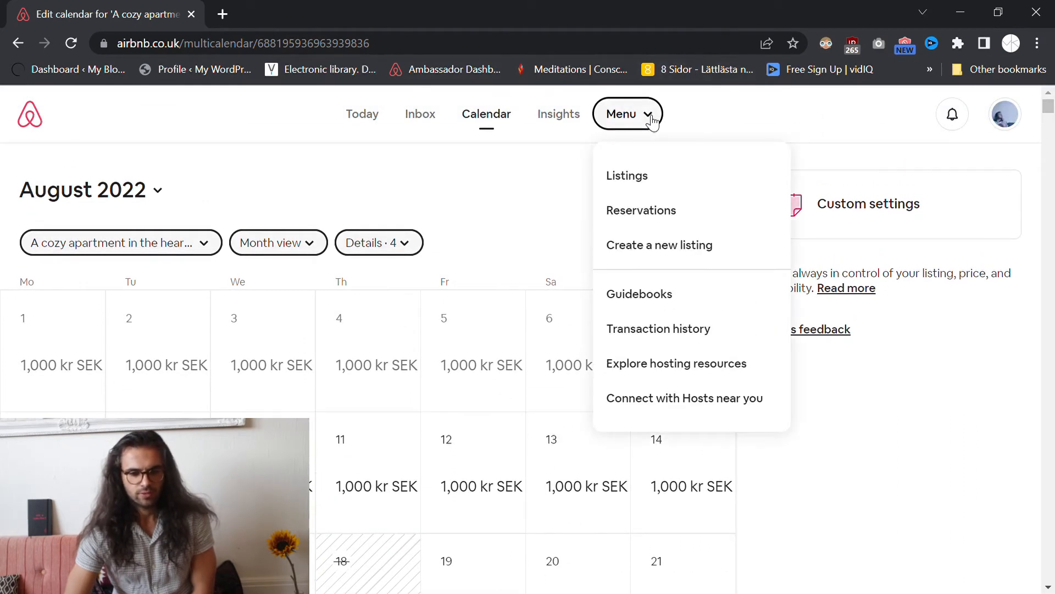
pyautogui.click(636, 185)
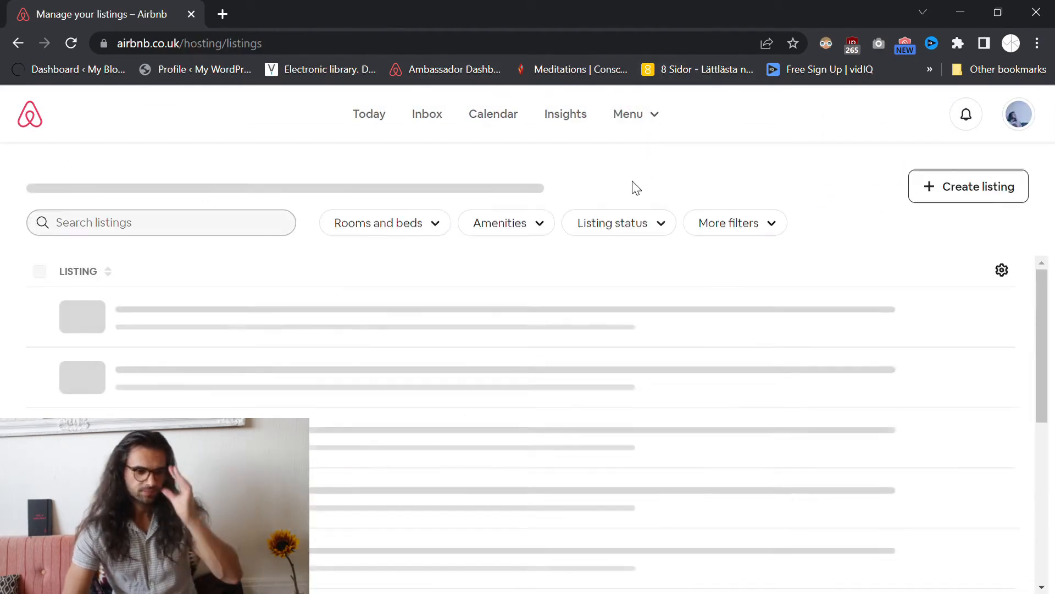
pyautogui.click(172, 329)
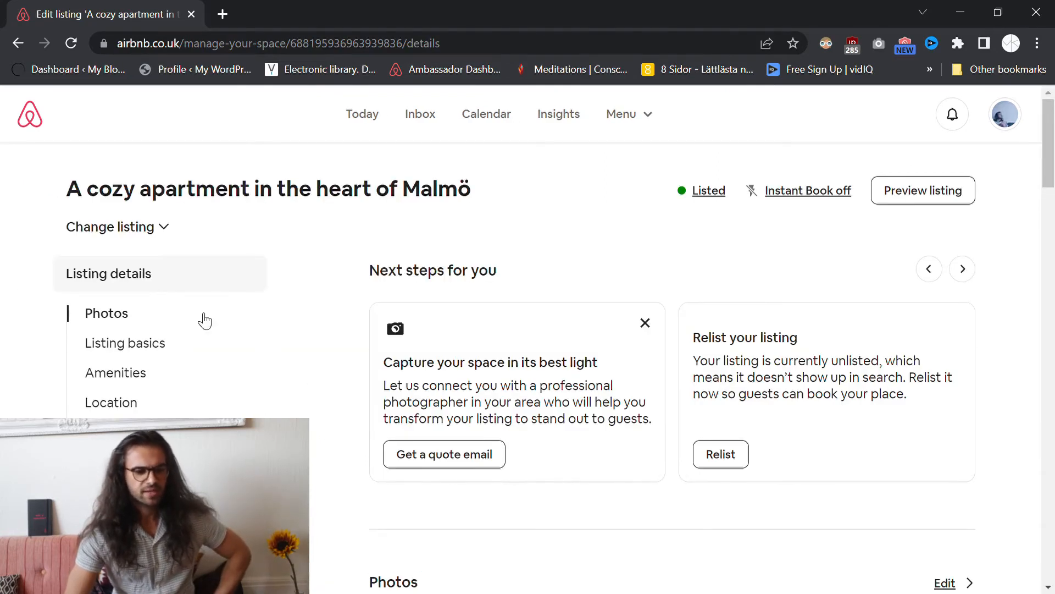
pyautogui.scroll(-3, 205, 321)
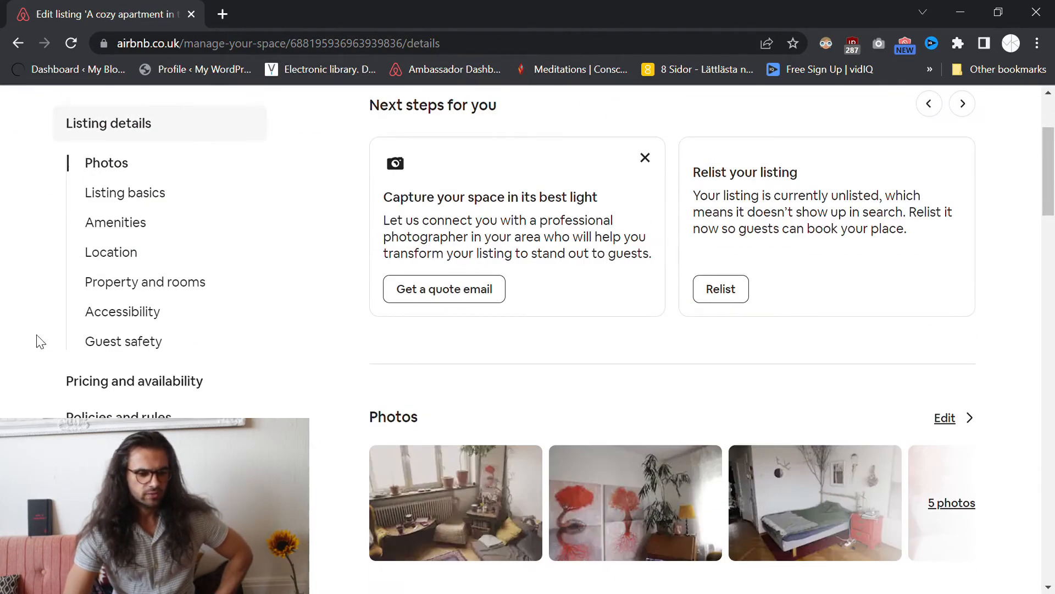
pyautogui.scroll(2, 87, 395)
pyautogui.click(134, 448)
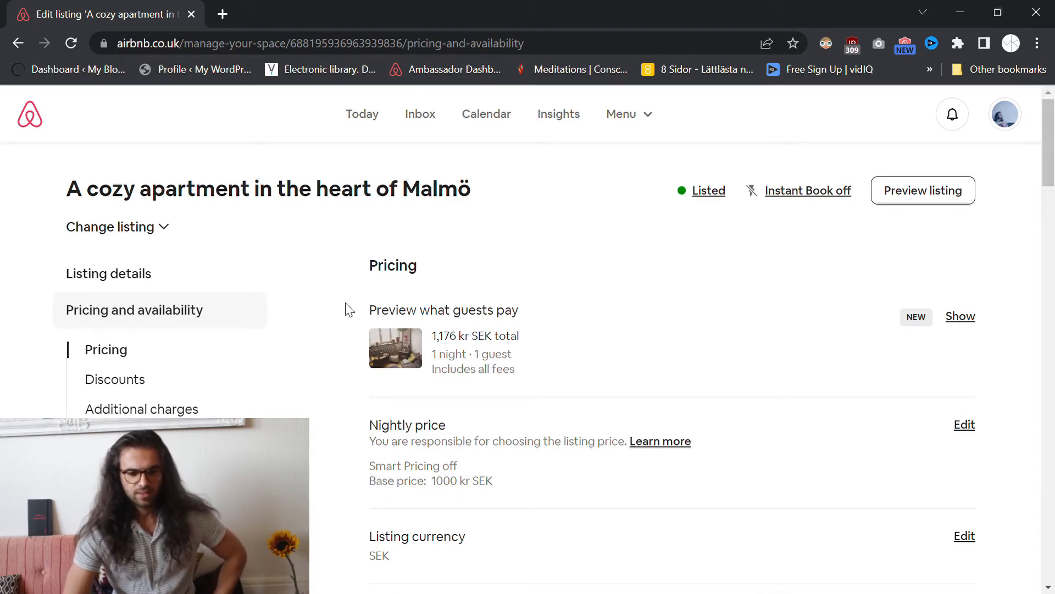
pyautogui.scroll(-5, 348, 311)
pyautogui.scroll(5, 347, 311)
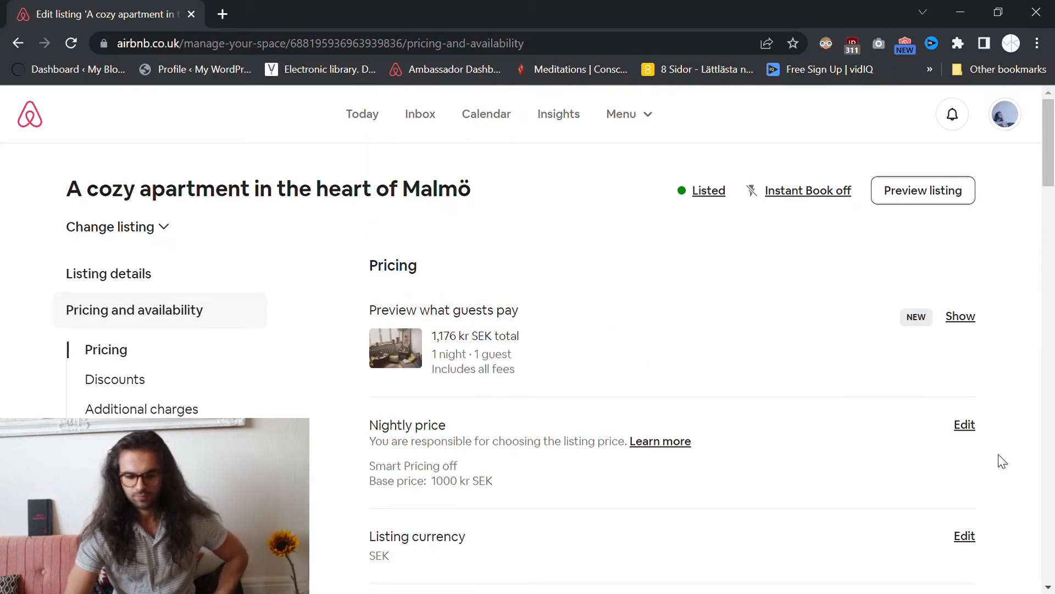
# - Turn on Smart Pricing for the nightly price with a minimum of 800 kr and a maximum of 1400 kr
pyautogui.click(966, 426)
pyautogui.scroll(-2, 707, 420)
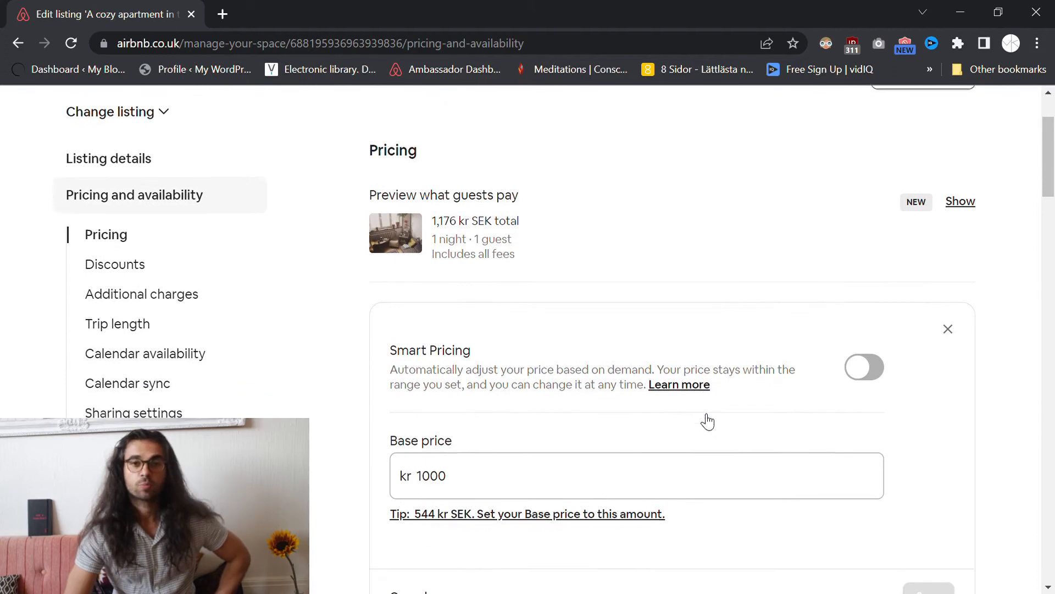
pyautogui.scroll(-1, 706, 421)
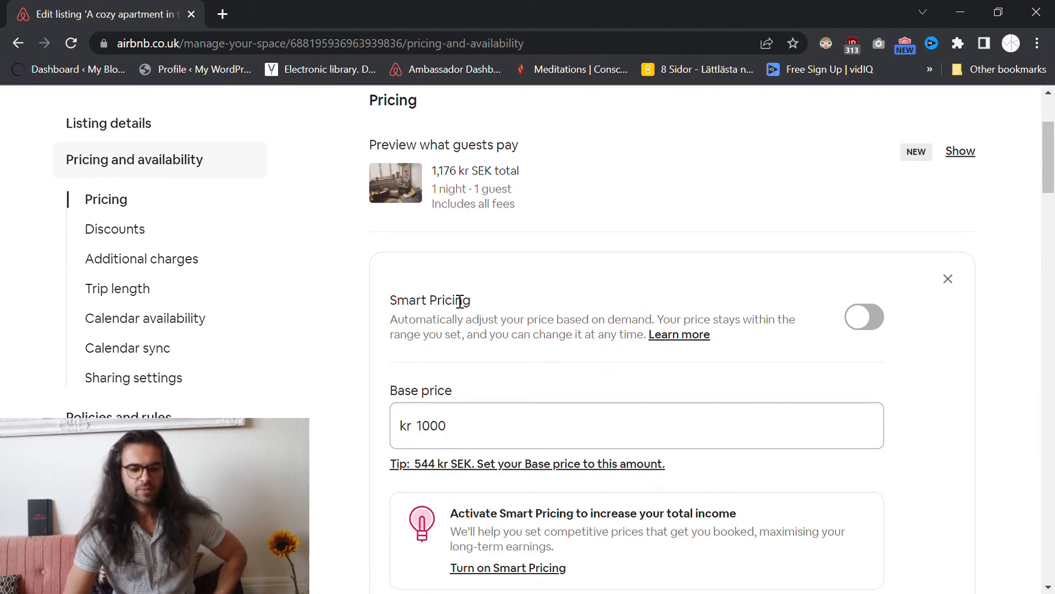
pyautogui.click(878, 327)
pyautogui.scroll(-1, 621, 380)
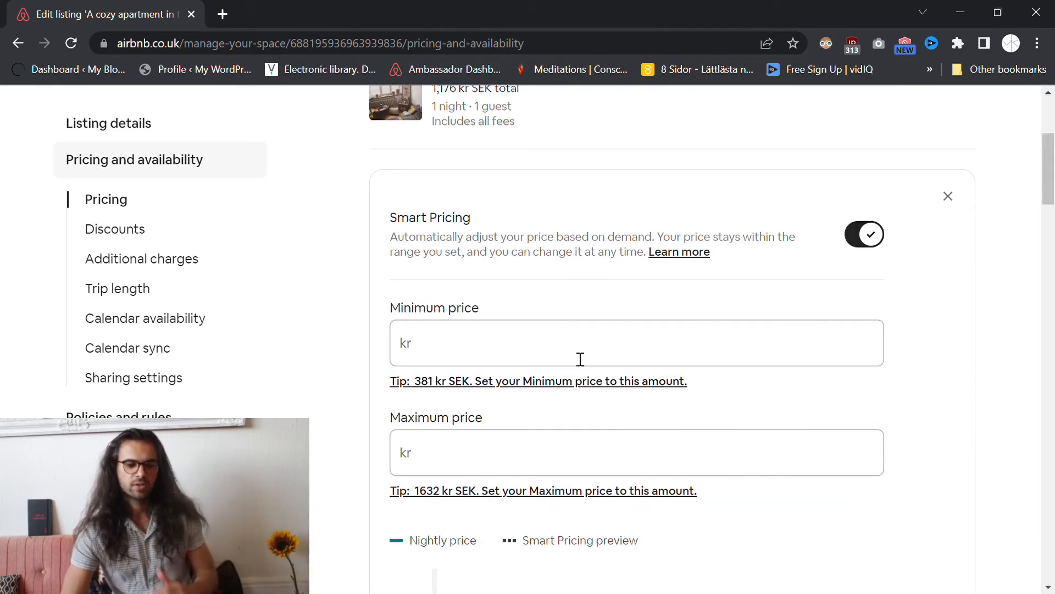
pyautogui.click(580, 359)
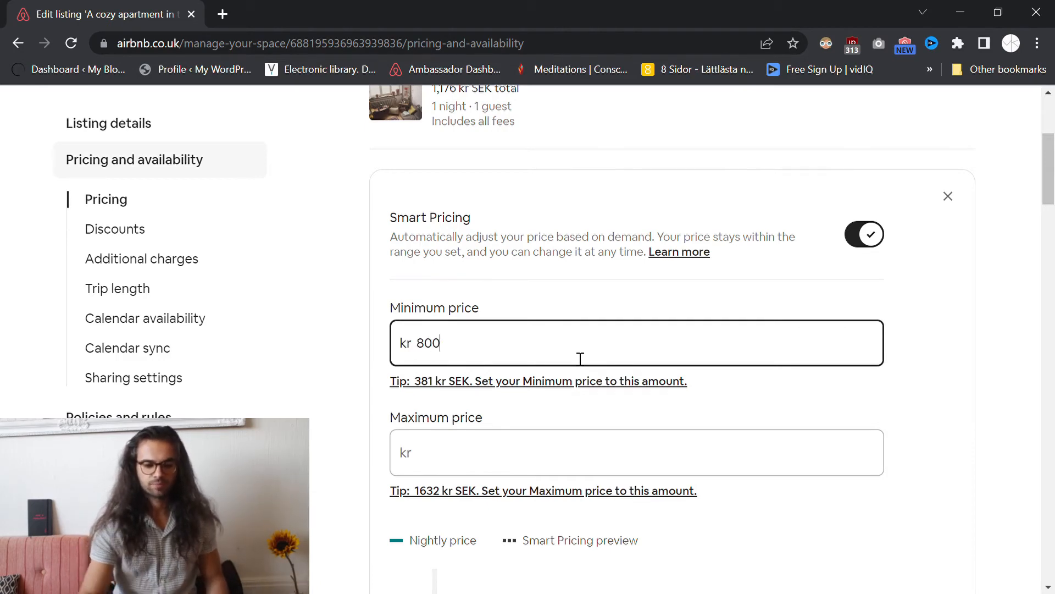
pyautogui.click(579, 463)
pyautogui.write('1')
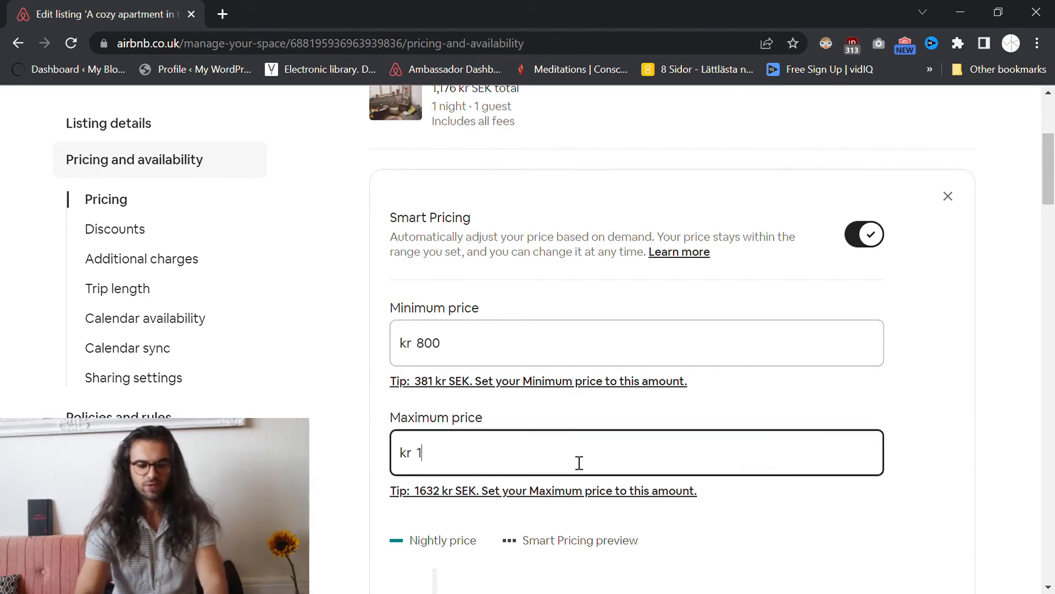
pyautogui.write('400')
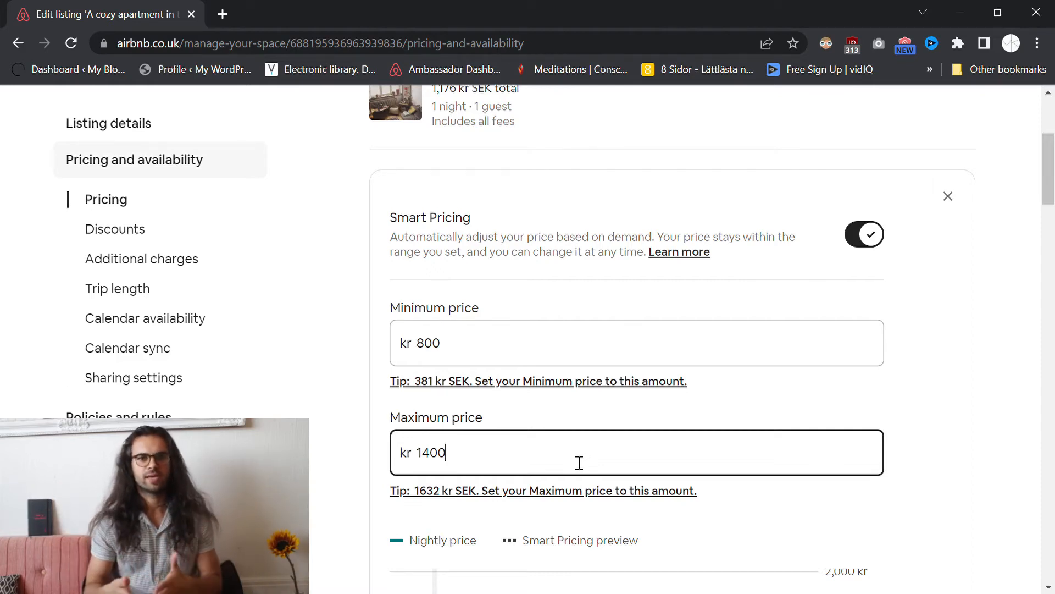
# - Check the Smart Pricing preview chart and turn Smart Pricing off again
pyautogui.scroll(-2, 616, 287)
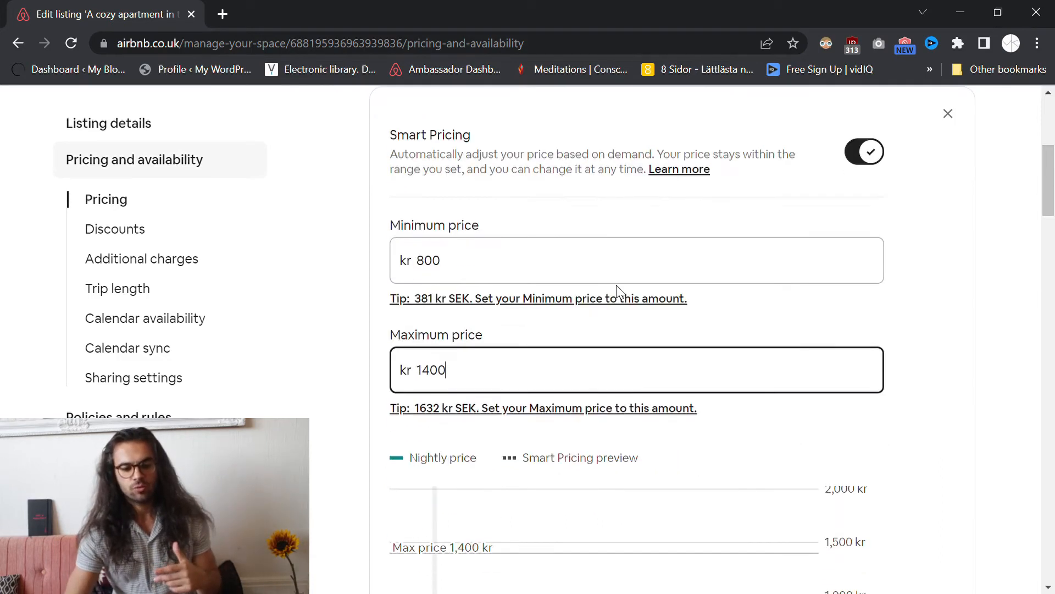
pyautogui.scroll(-4, 918, 301)
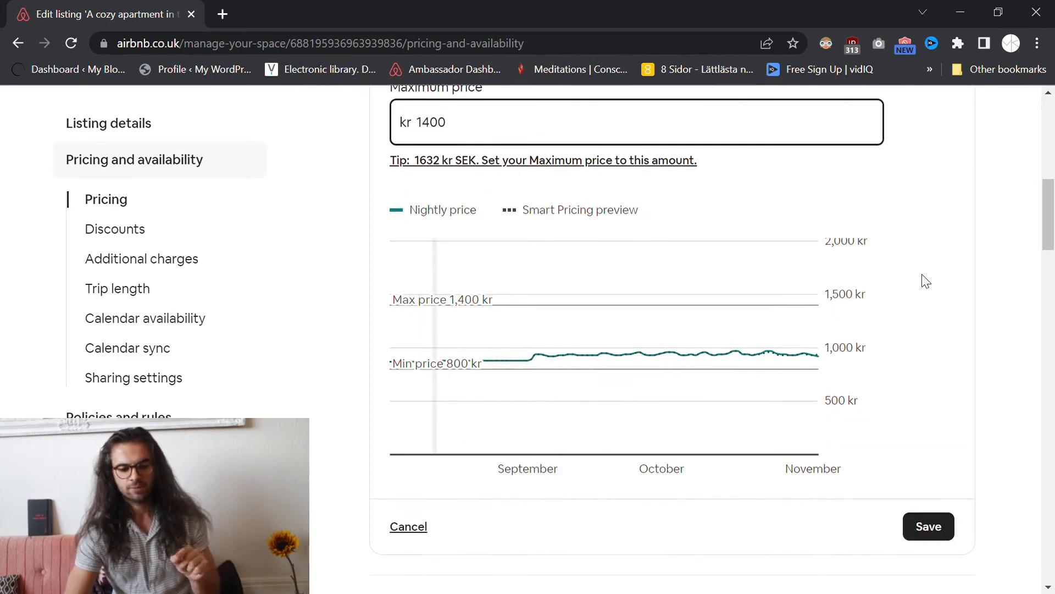
pyautogui.scroll(6, 924, 278)
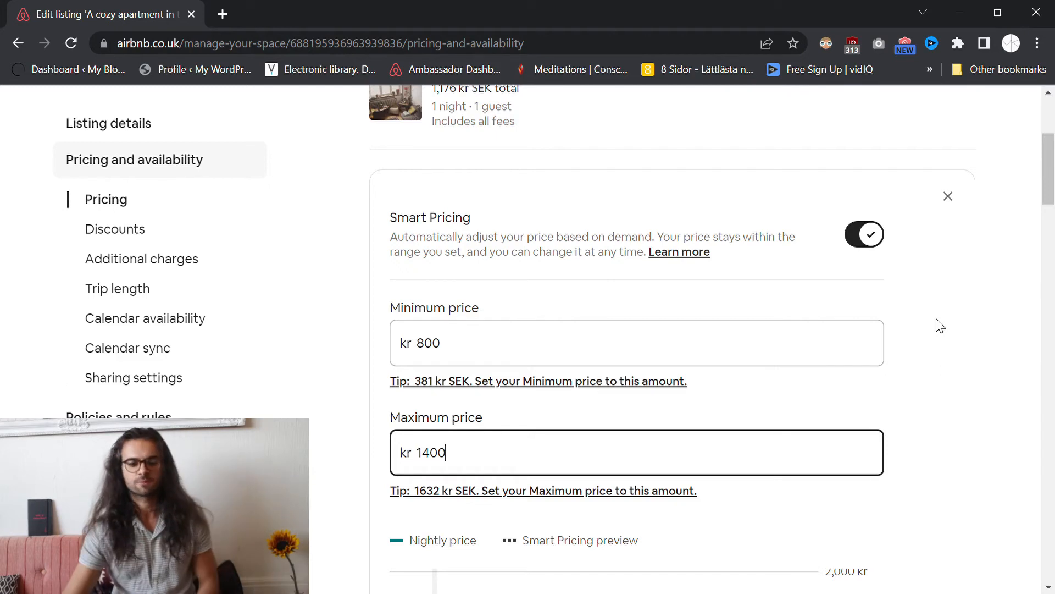
pyautogui.click(868, 234)
# - Review the listing currency and discount options, and open the last-minute discounts for editing
pyautogui.scroll(-3, 1017, 251)
pyautogui.scroll(-9, 1017, 251)
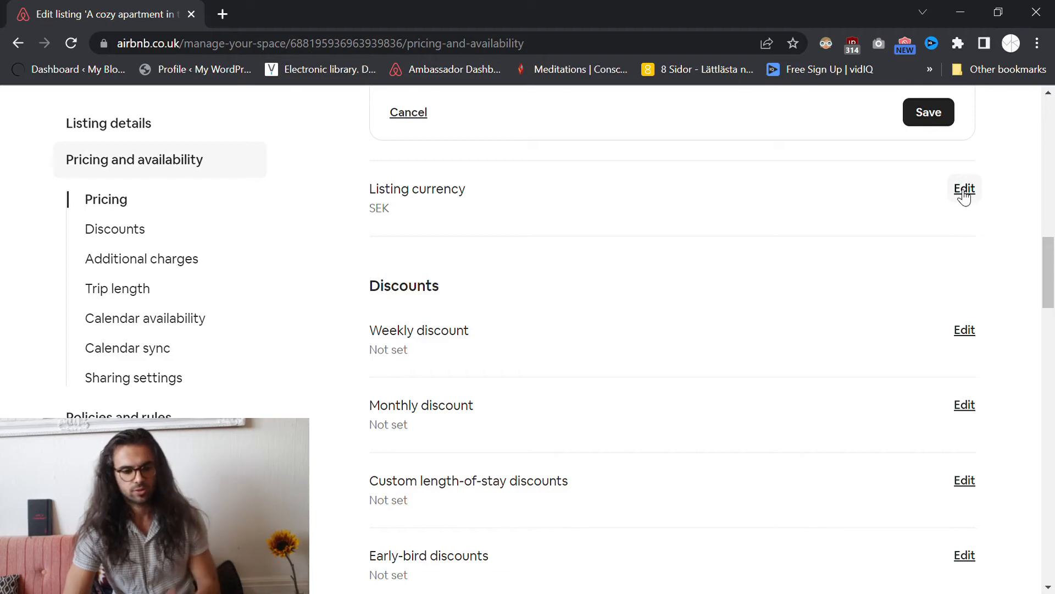
pyautogui.scroll(-3, 641, 295)
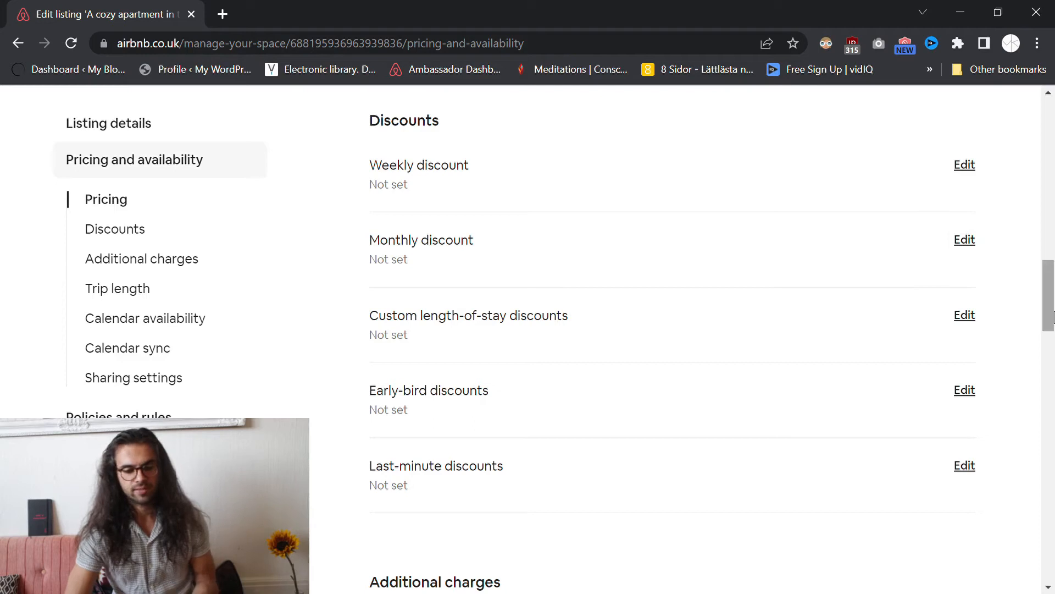
pyautogui.scroll(-2, 777, 369)
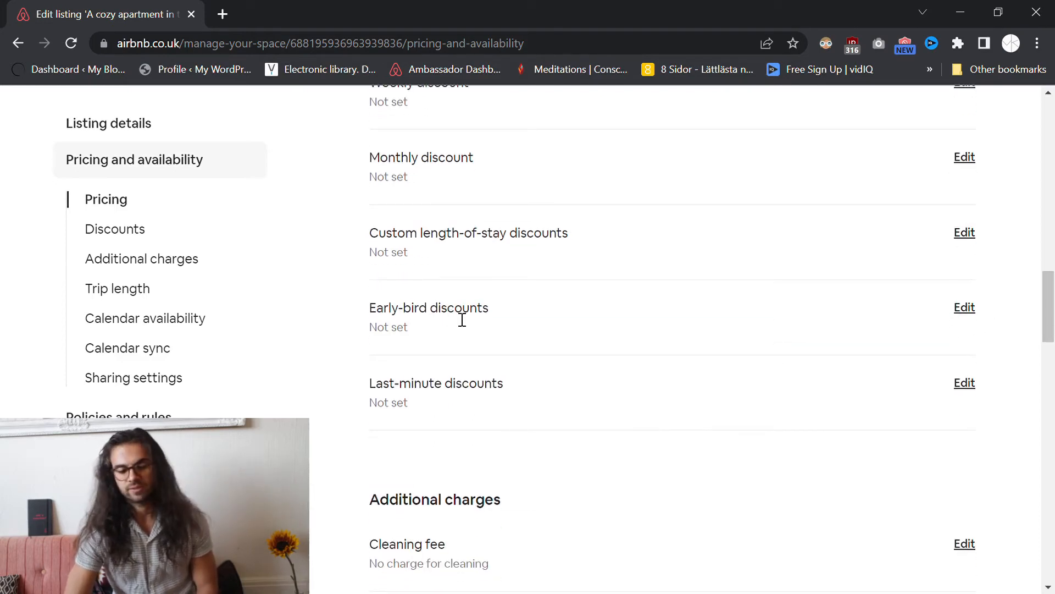
pyautogui.scroll(-1, 781, 355)
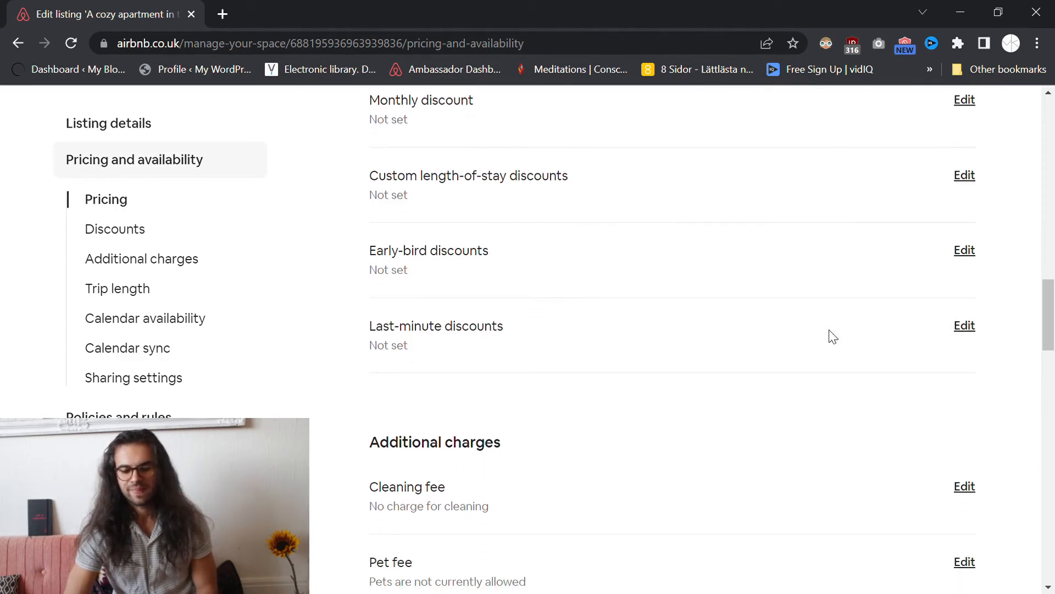
pyautogui.click(964, 327)
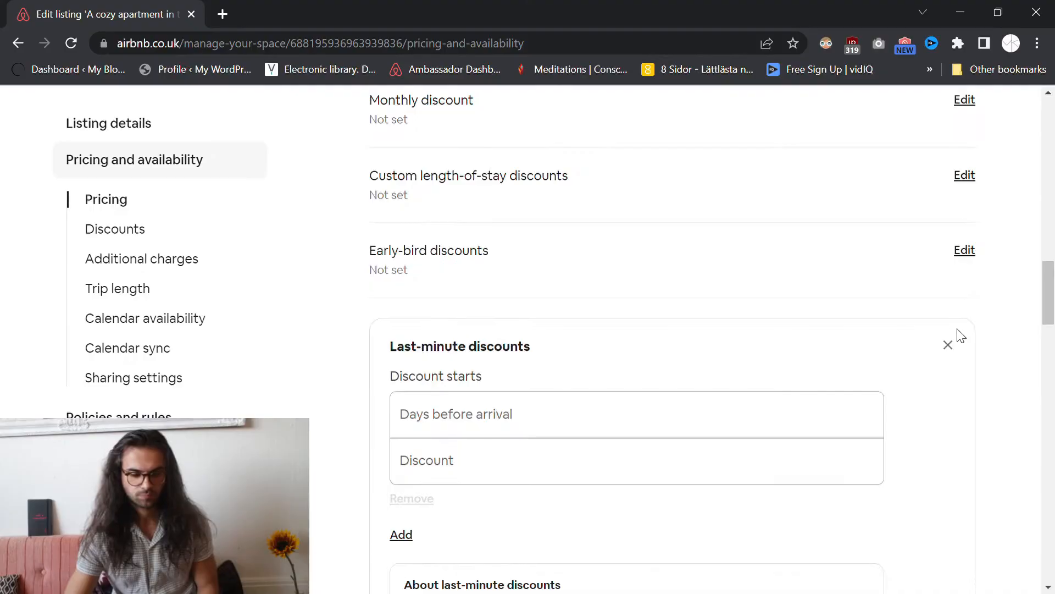
pyautogui.scroll(-5, 957, 337)
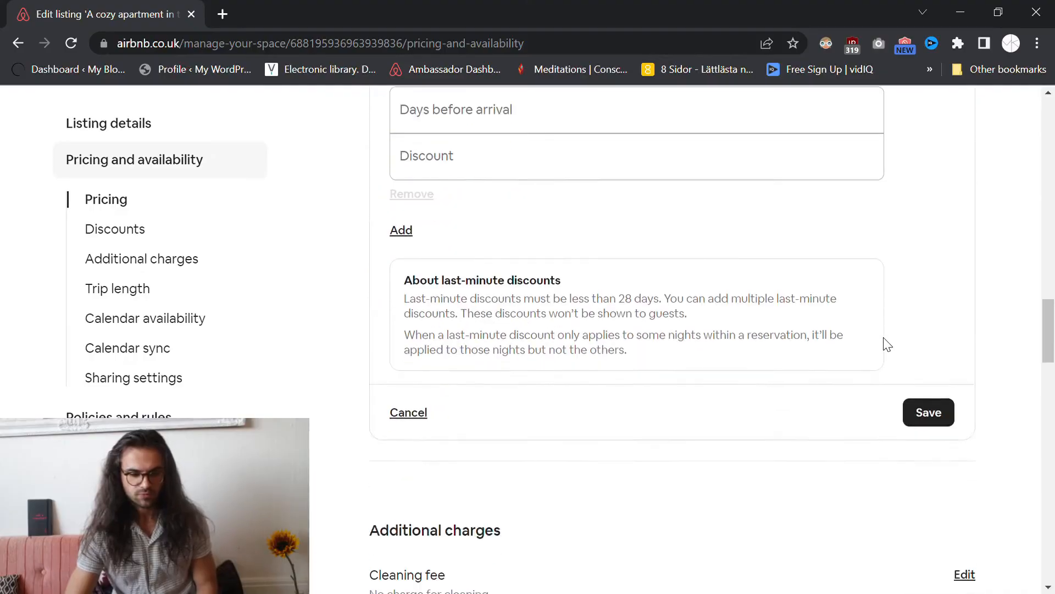
# - Examine the additional charges, trip length, calendar sync and calendar availability settings, including advance notice and preparation time
pyautogui.scroll(-10, 467, 207)
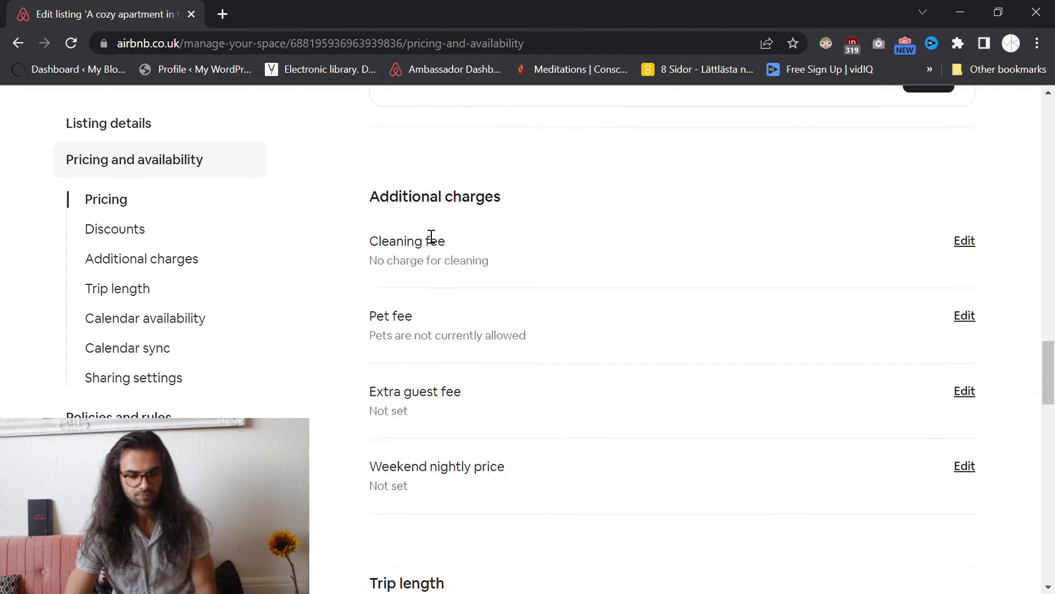
pyautogui.scroll(-18, 369, 236)
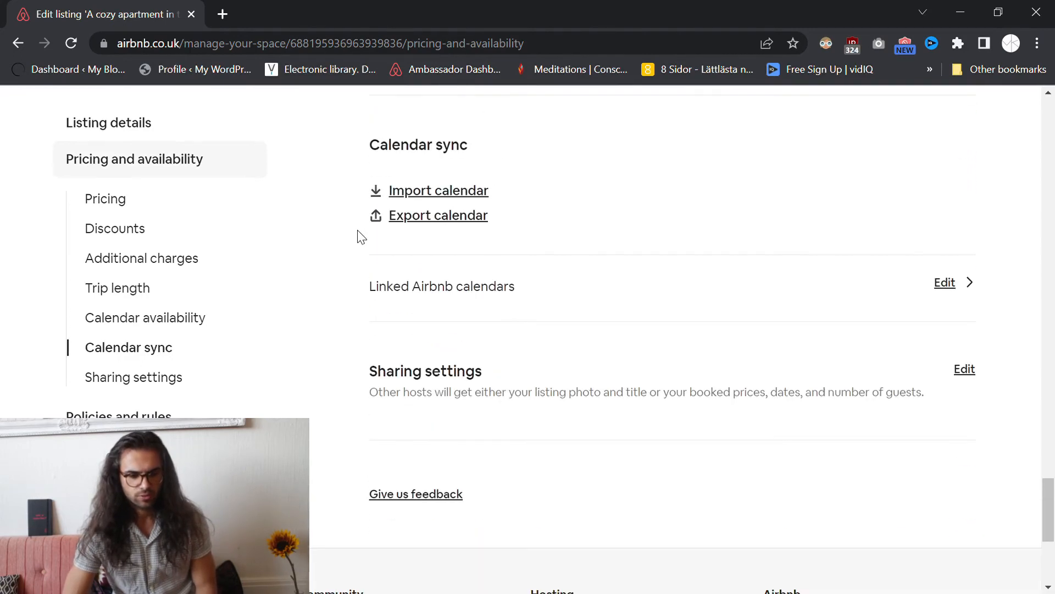
pyautogui.scroll(10, 356, 239)
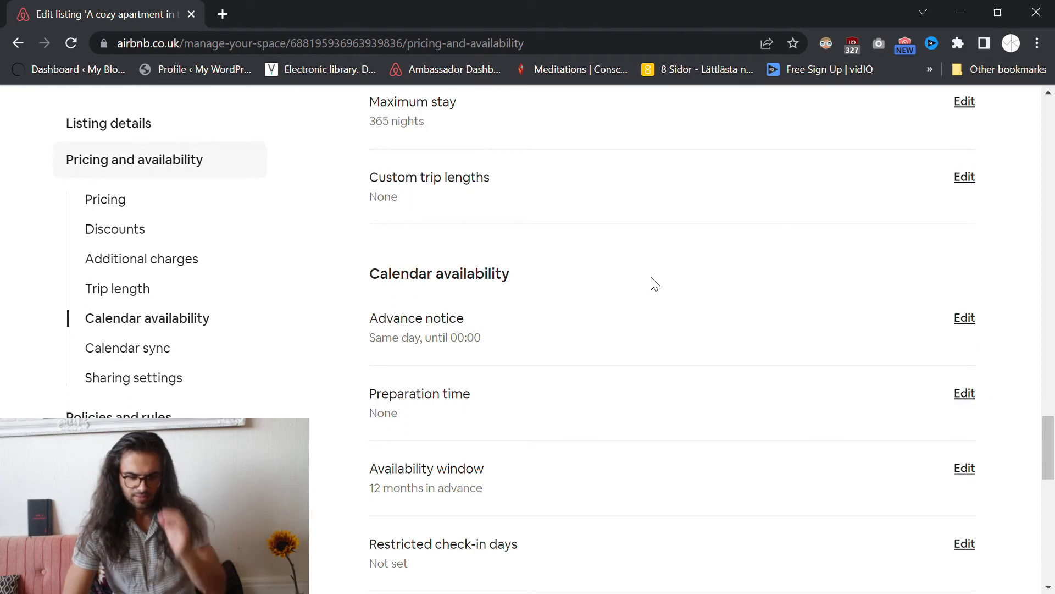
pyautogui.moveTo(367, 275); pyautogui.dragTo(577, 280)
pyautogui.scroll(-1, 575, 277)
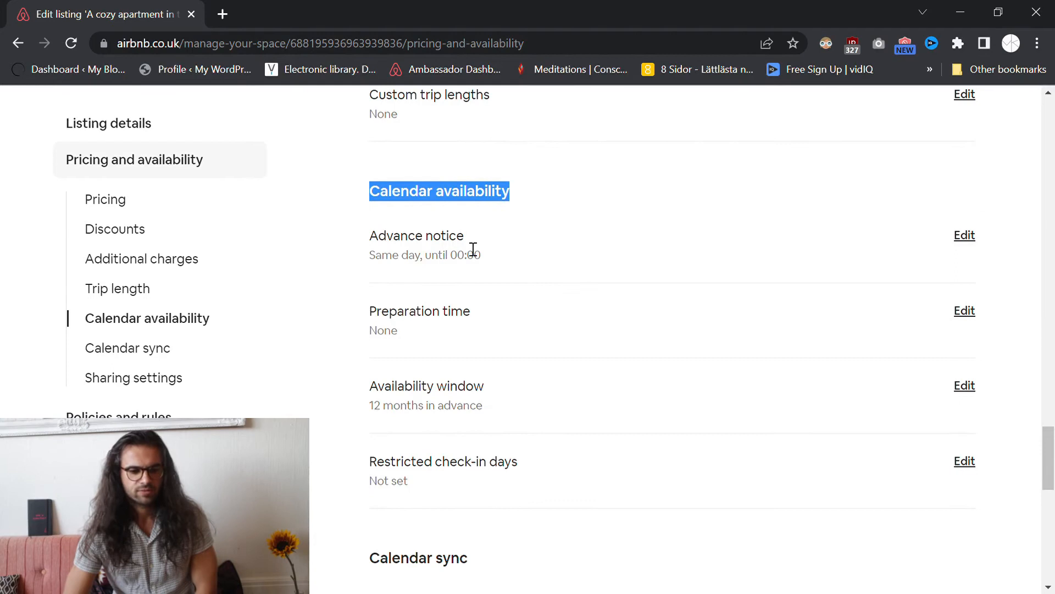
# - Open the advance notice setting, choose at least 2 days' notice and examine its instant-booking note and date preview
pyautogui.click(543, 246)
pyautogui.click(966, 237)
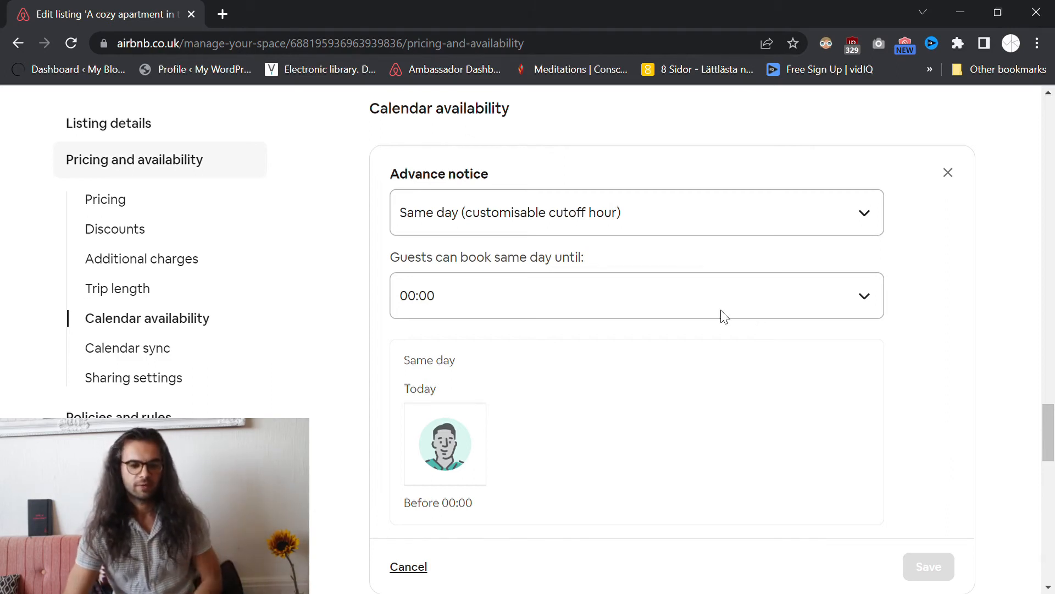
pyautogui.click(867, 218)
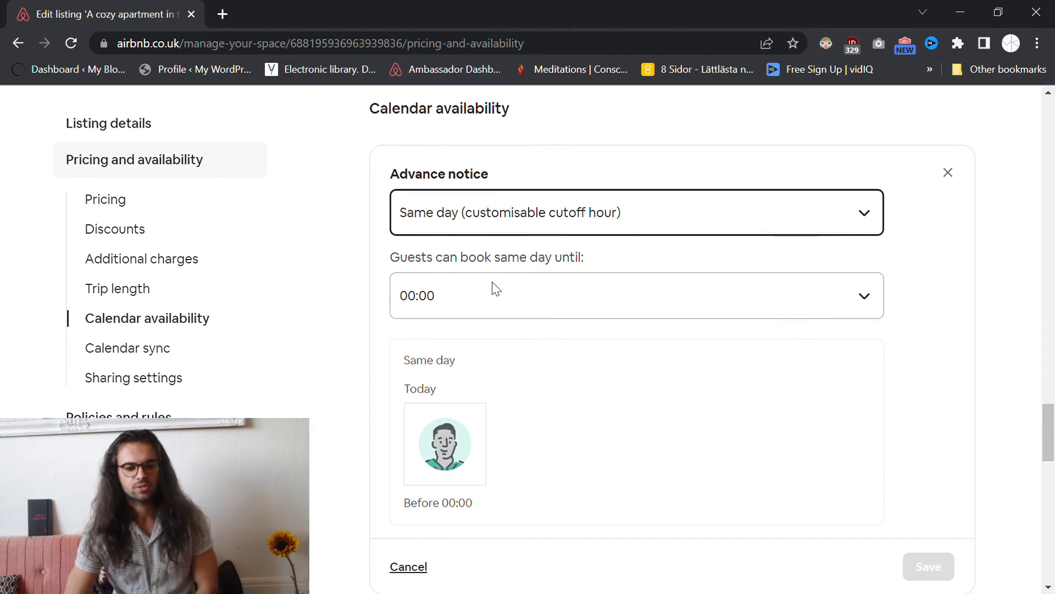
pyautogui.click(457, 283)
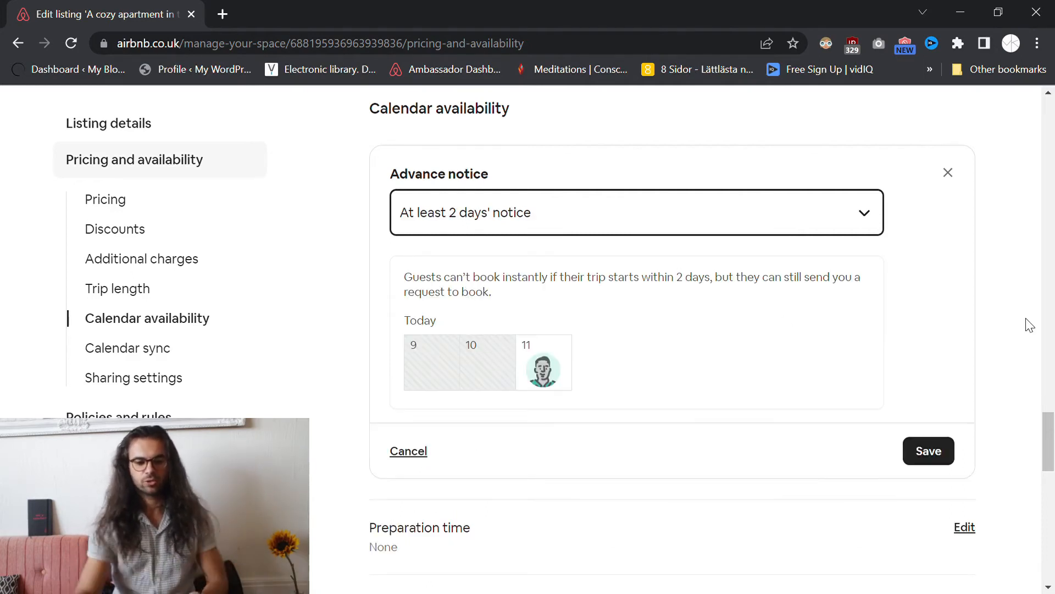
pyautogui.moveTo(388, 321); pyautogui.dragTo(659, 378)
pyautogui.click(653, 377)
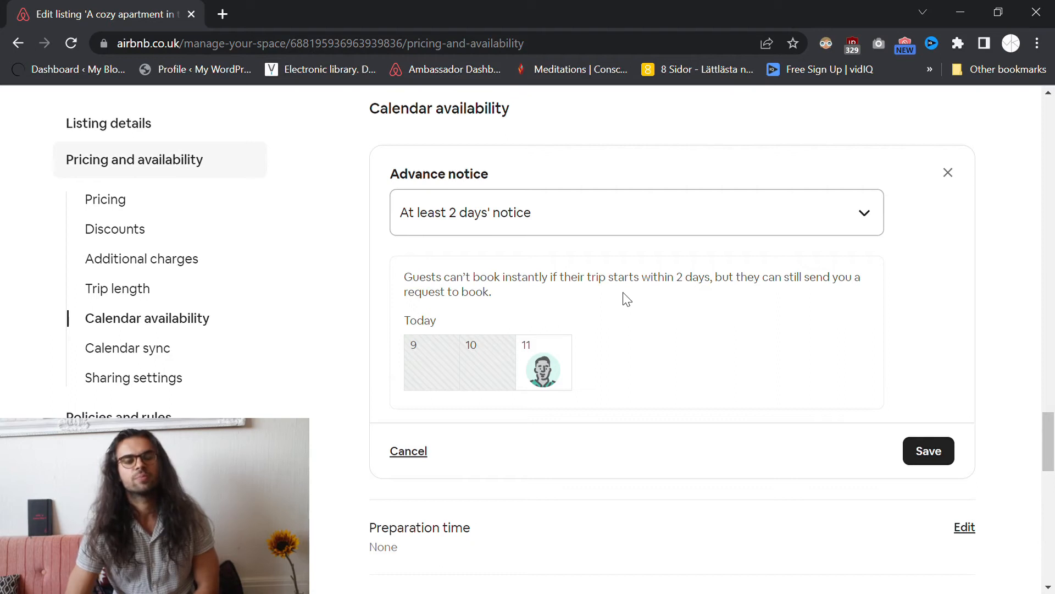
pyautogui.moveTo(618, 281); pyautogui.dragTo(596, 296)
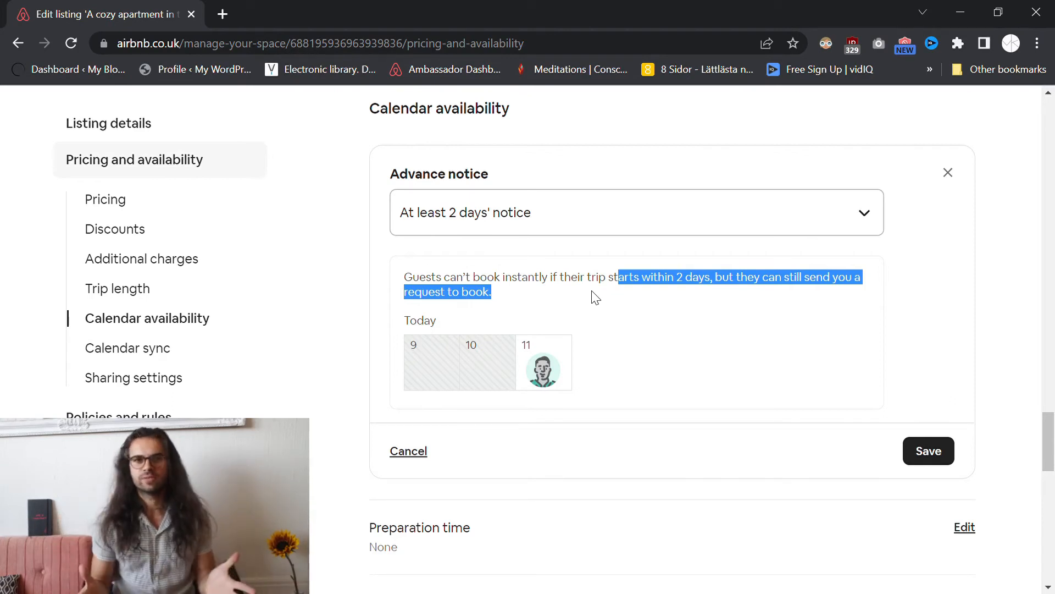
pyautogui.click(525, 368)
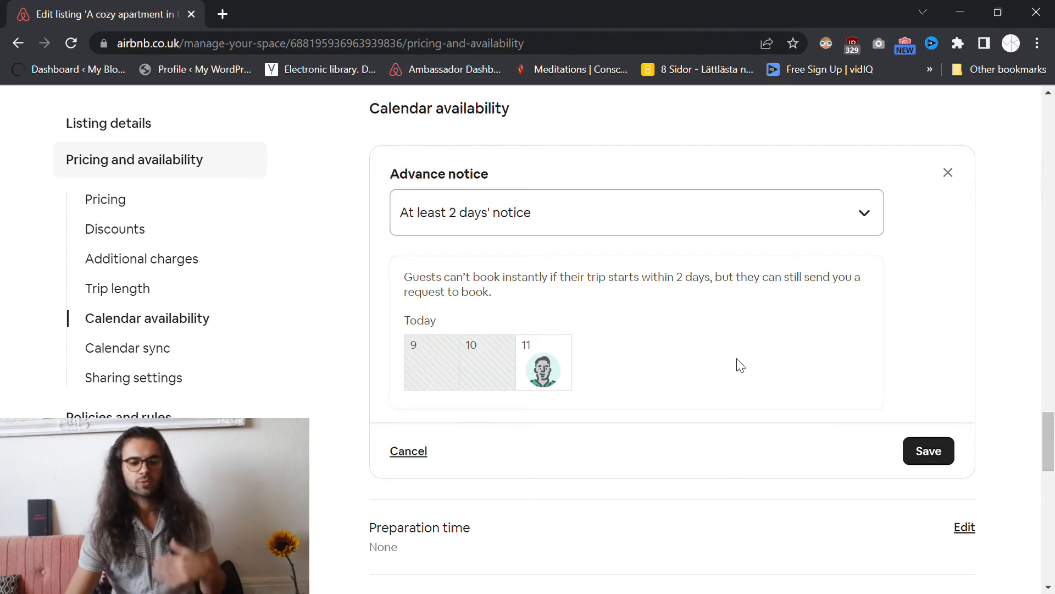
# - Try an advance notice of at least 7 days and examine the blocked dates in its preview
pyautogui.click(547, 225)
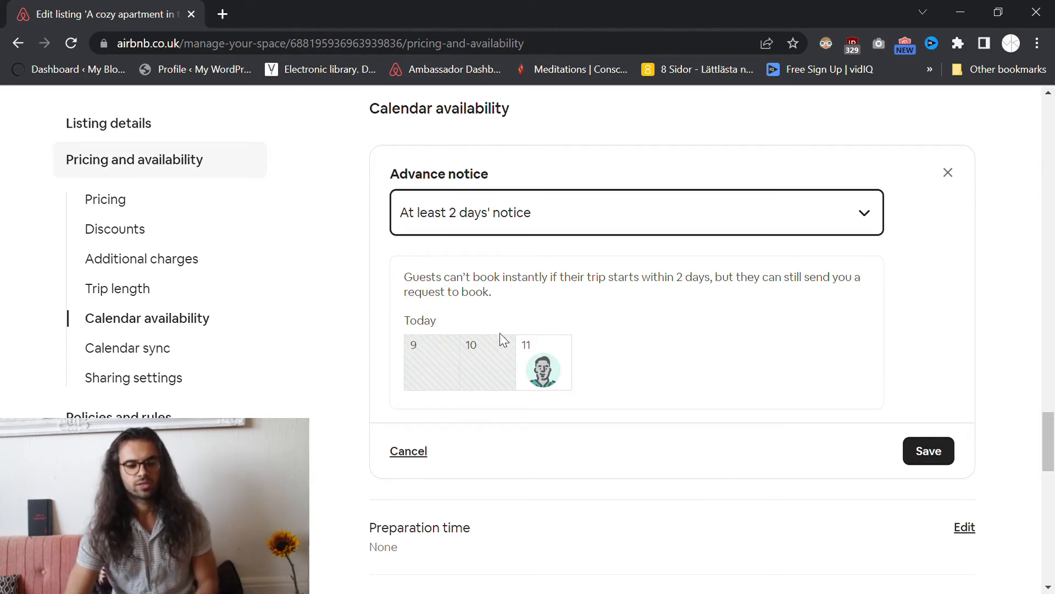
pyautogui.press('Down')
pyautogui.press('Down')
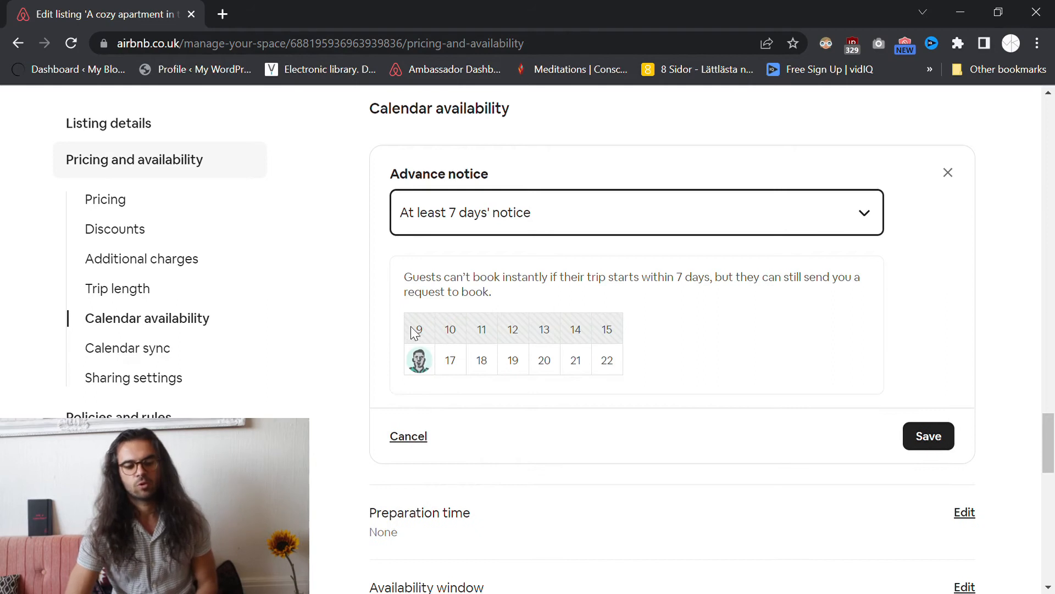
pyautogui.moveTo(417, 330); pyautogui.dragTo(698, 337)
pyautogui.click(456, 360)
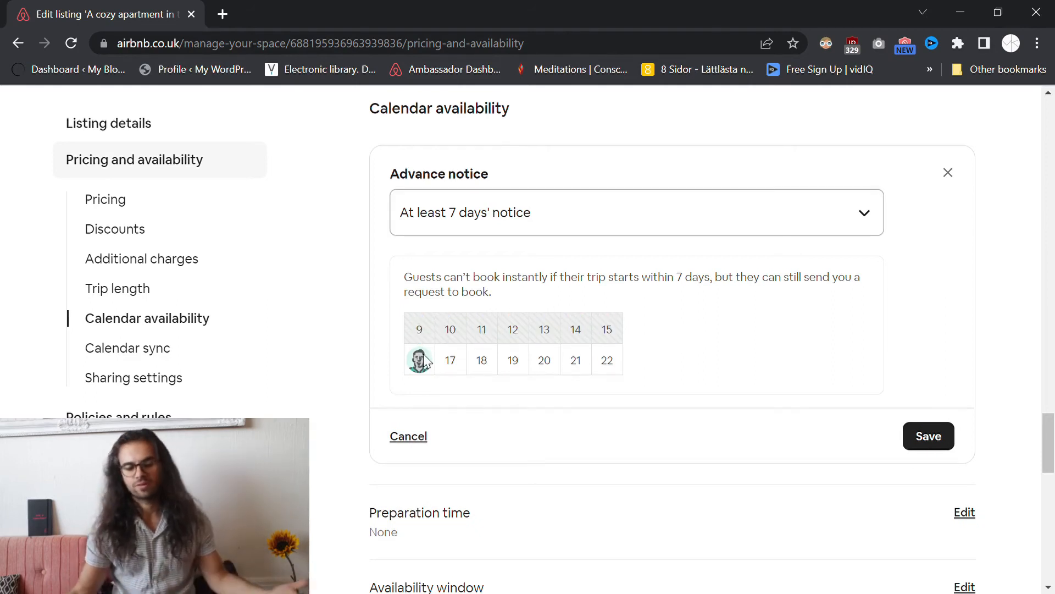
# - Set the advance notice to at least 1 day's notice and save it
pyautogui.scroll(1, 499, 363)
pyautogui.scroll(3, 499, 364)
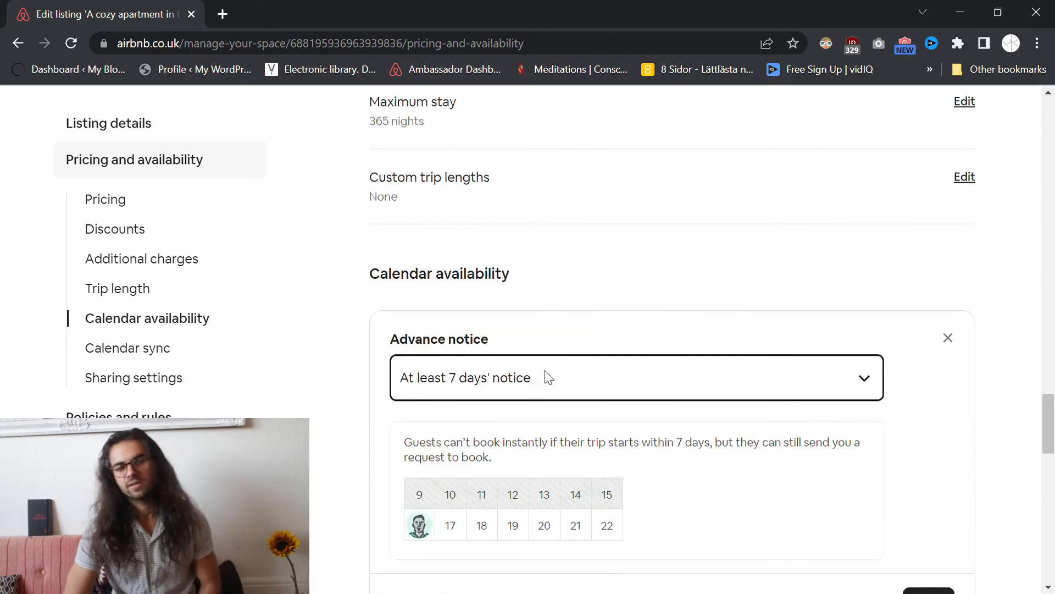
pyautogui.click(408, 433)
pyautogui.scroll(-3, 807, 410)
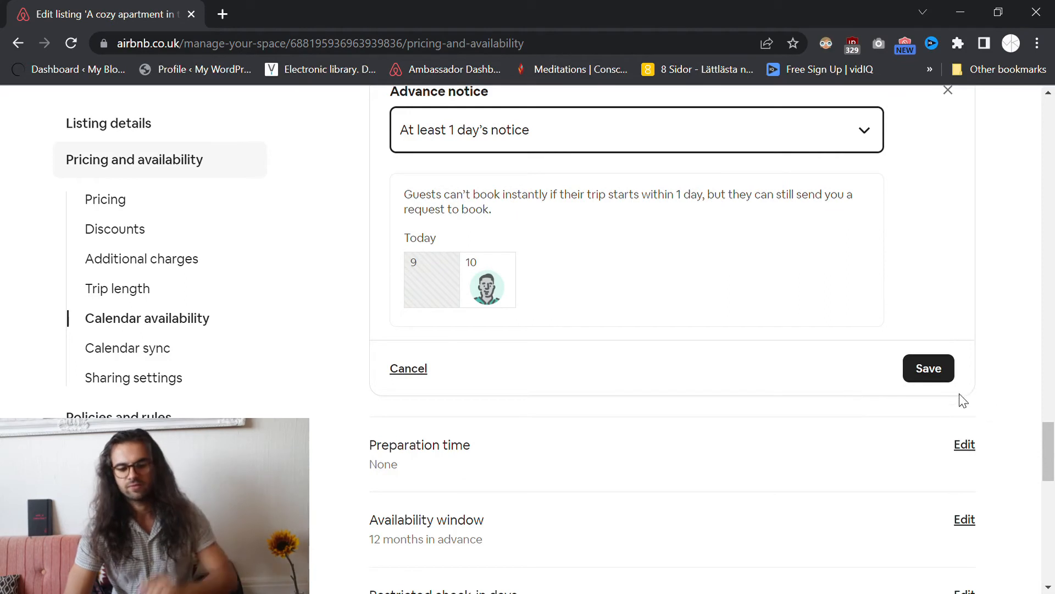
pyautogui.click(934, 371)
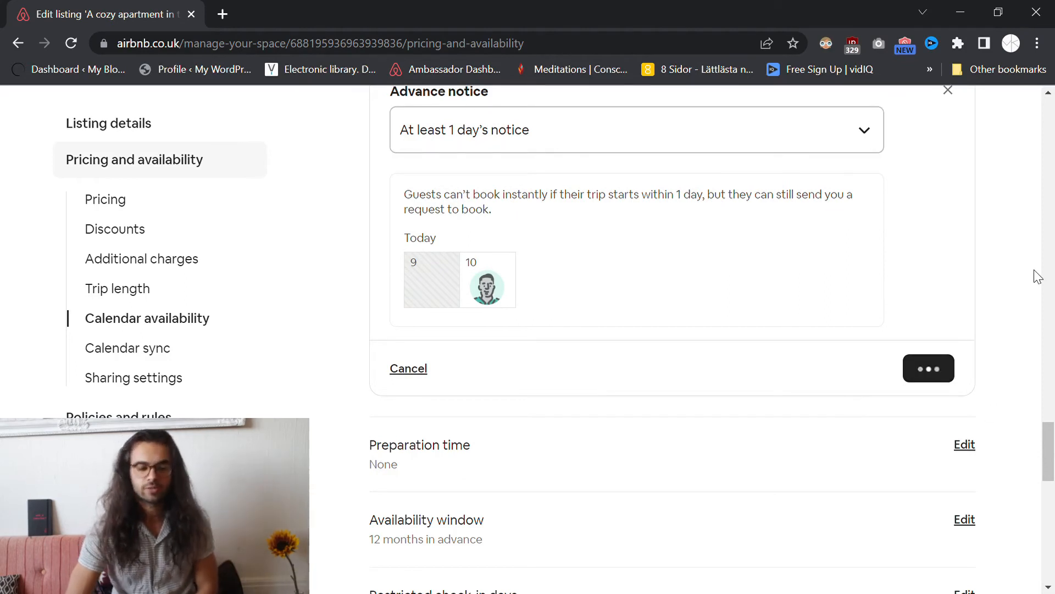
pyautogui.scroll(2, 622, 380)
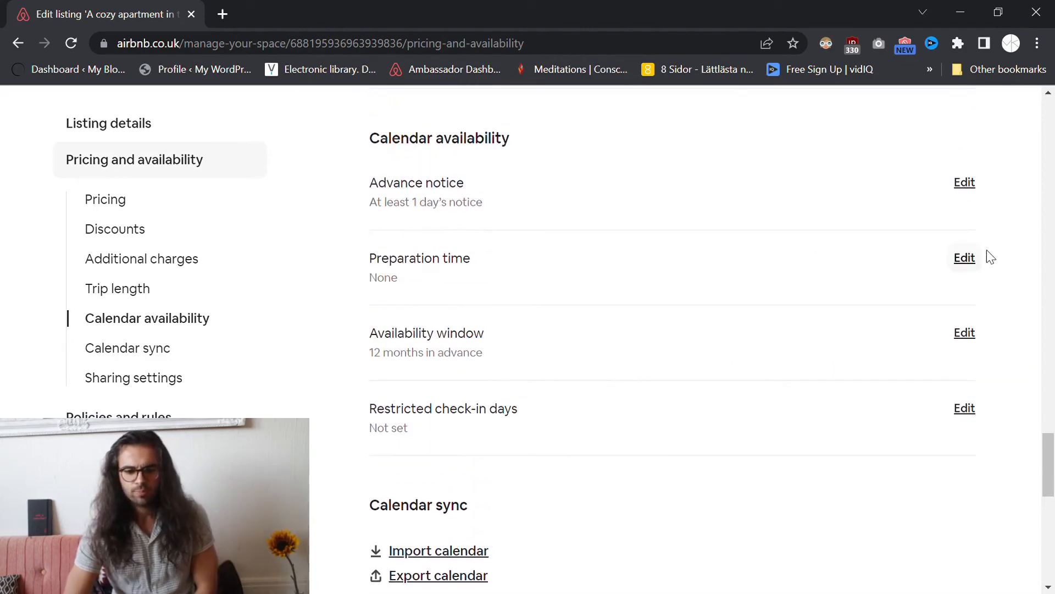
# - Try a preparation time that blocks 2 nights before and after each reservation and examine its date preview
pyautogui.click(969, 258)
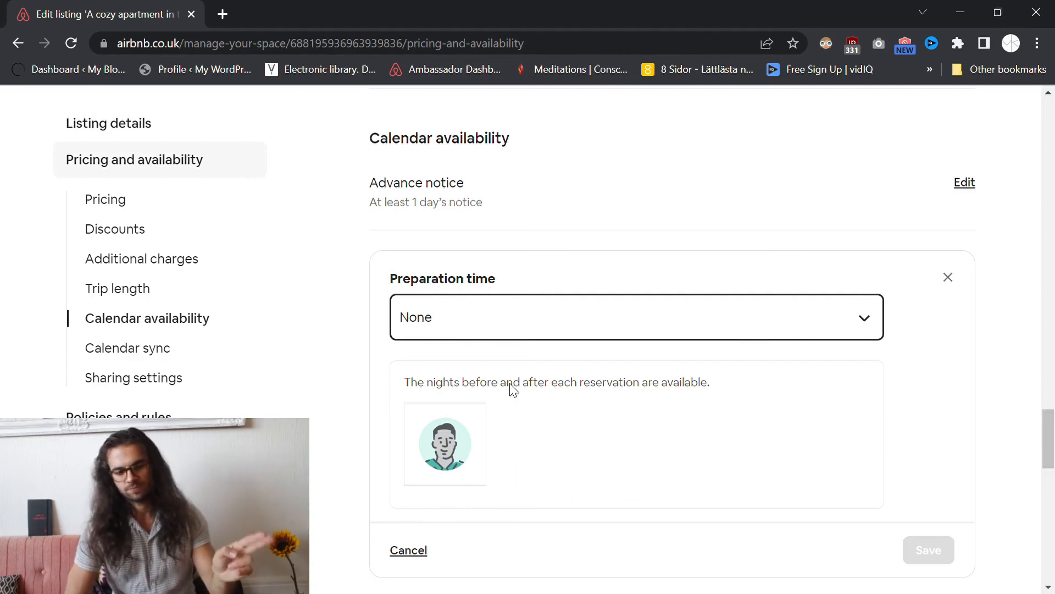
pyautogui.press('Down')
pyautogui.press('Down')
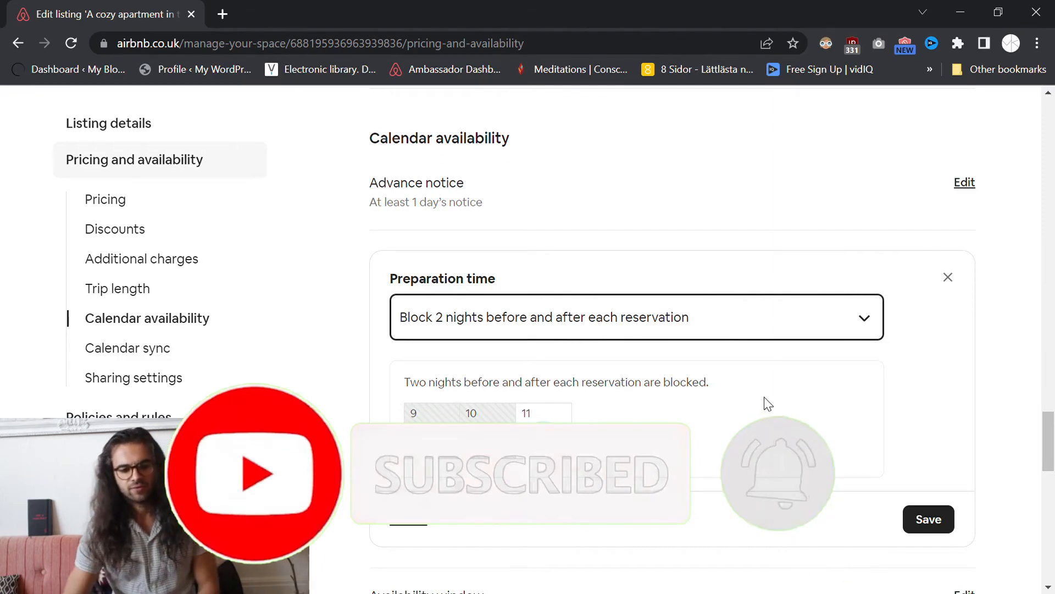
pyautogui.doubleClick(527, 415)
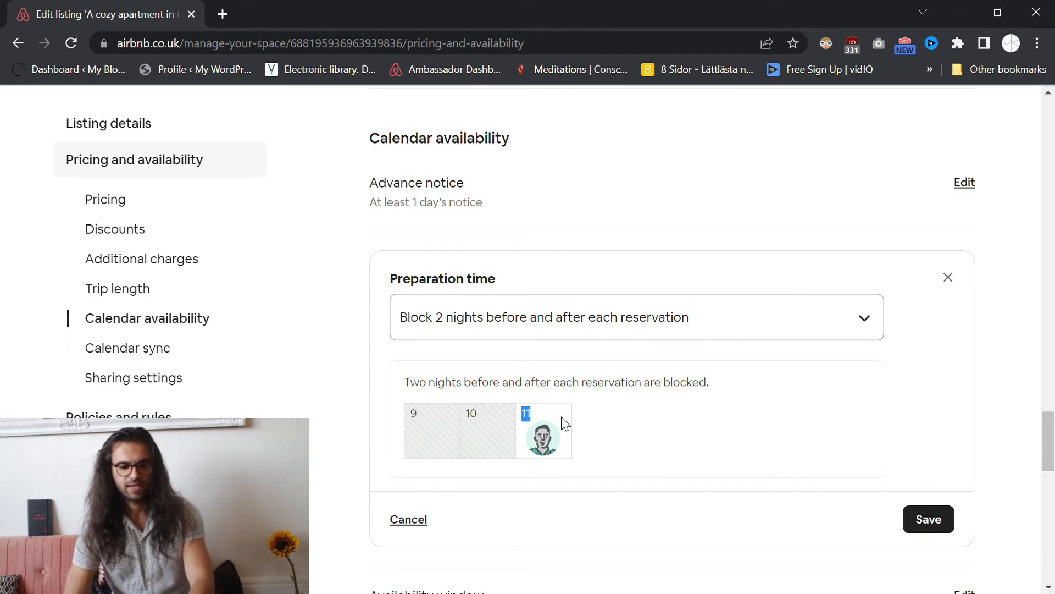
pyautogui.doubleClick(419, 423)
pyautogui.doubleClick(482, 420)
pyautogui.click(616, 413)
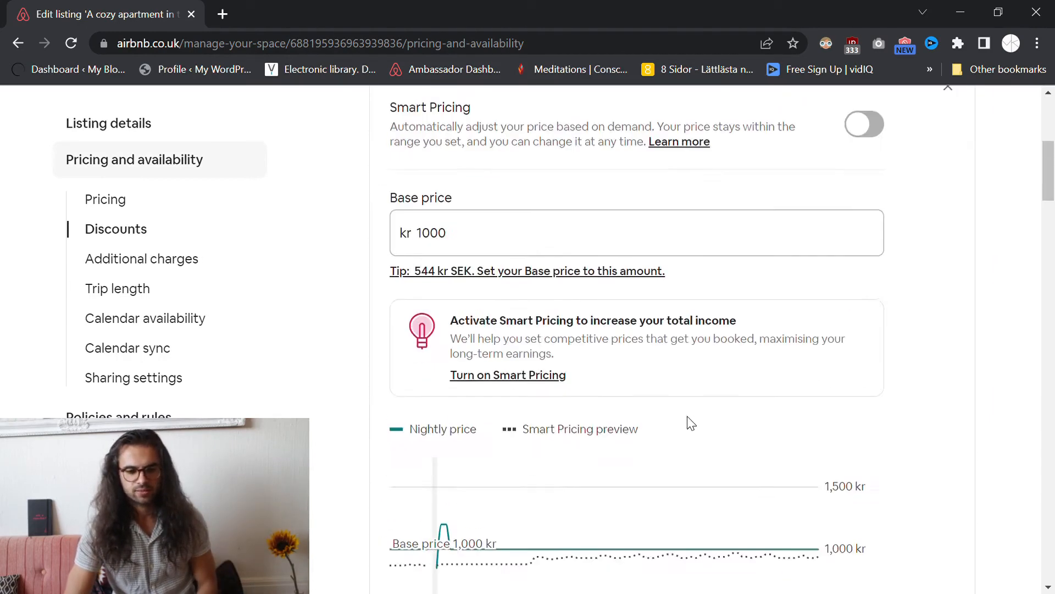
# - Open the listing's calendar and make Thursday 11 August unavailable
pyautogui.scroll(3, 690, 422)
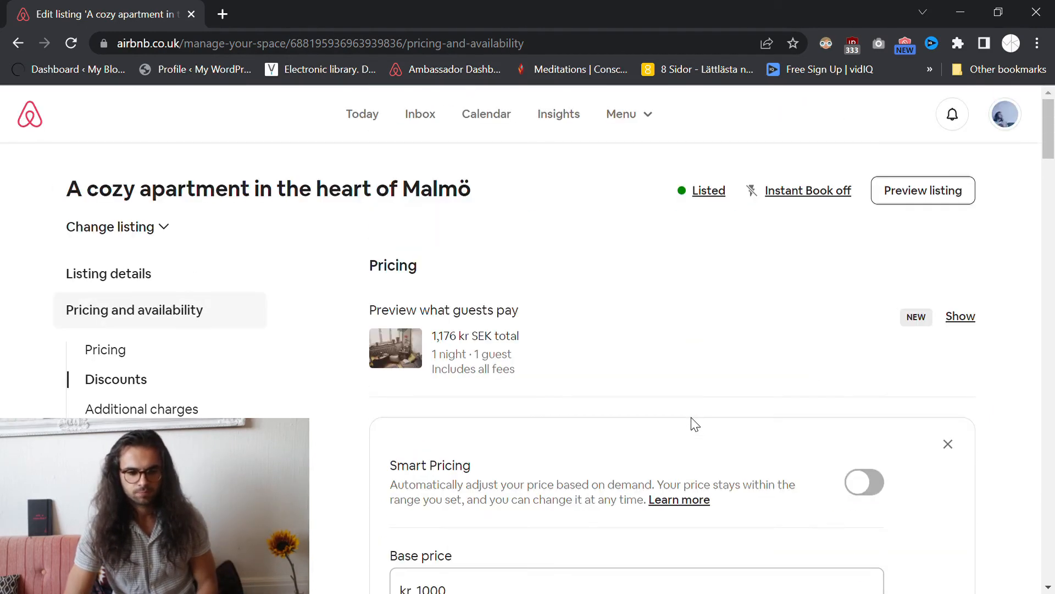
pyautogui.click(485, 115)
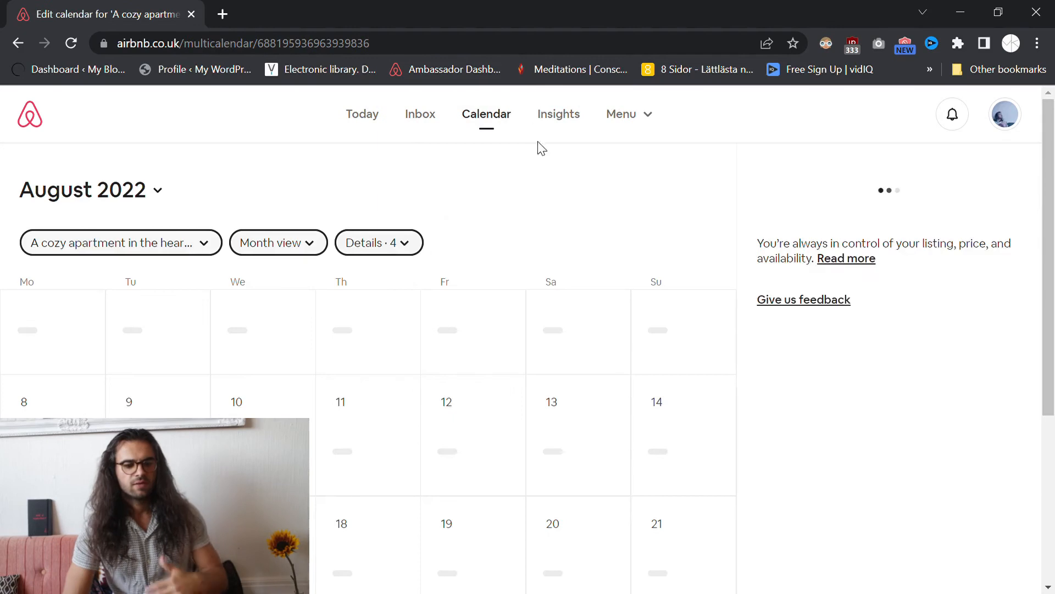
pyautogui.scroll(-10, 413, 352)
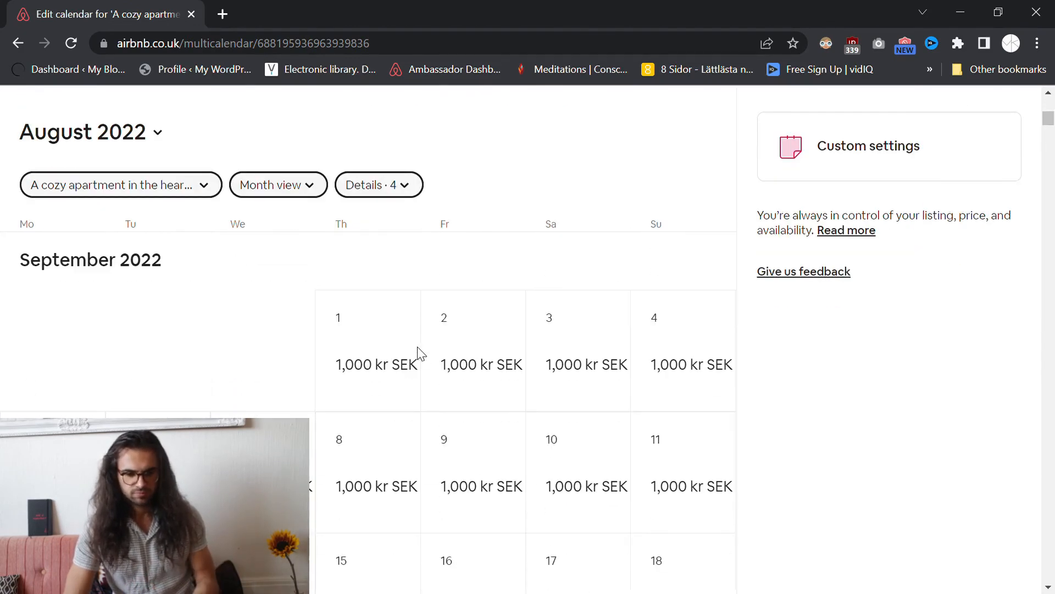
pyautogui.scroll(10, 421, 353)
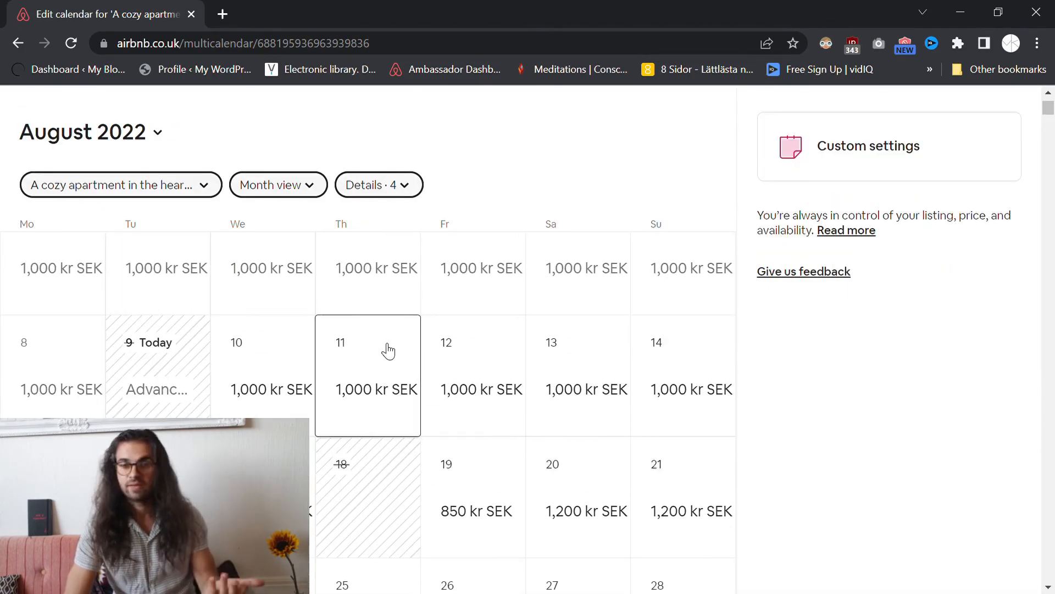
pyautogui.click(384, 365)
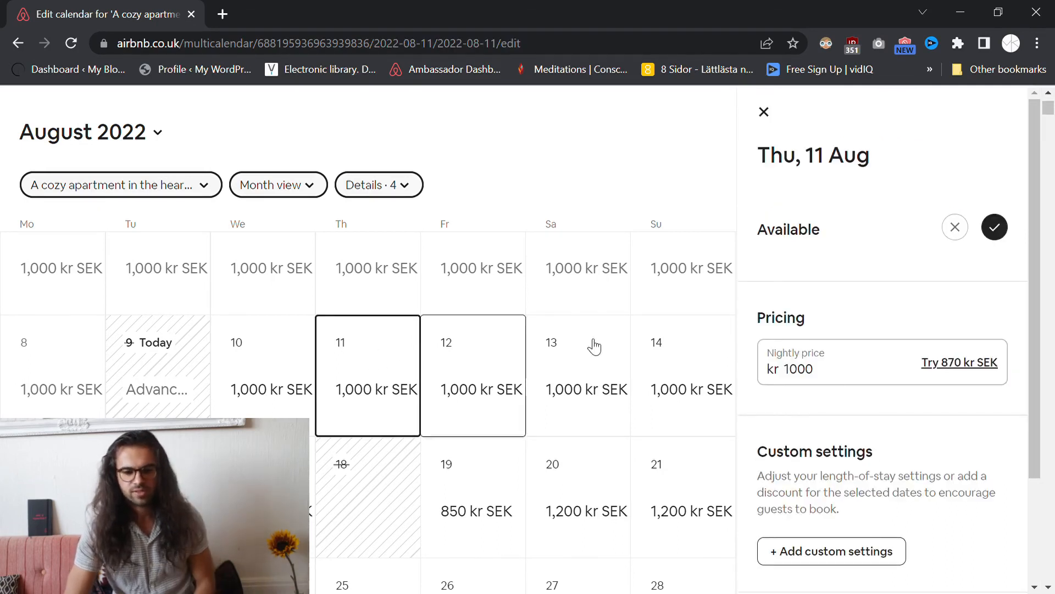
pyautogui.click(956, 227)
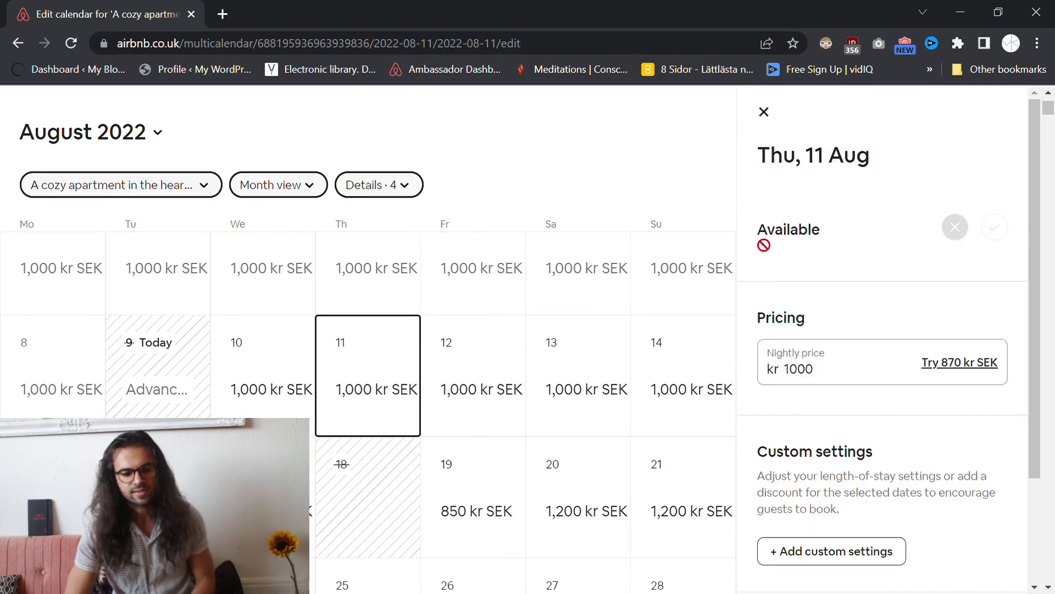
# - Block 12–13 August in the calendar
pyautogui.click(467, 367)
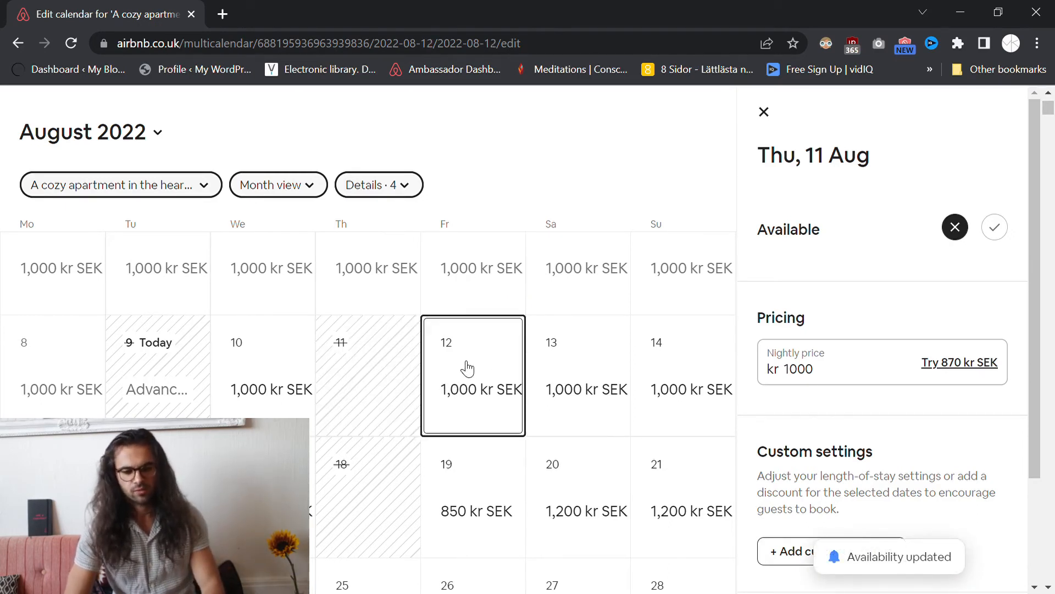
pyautogui.click(594, 367)
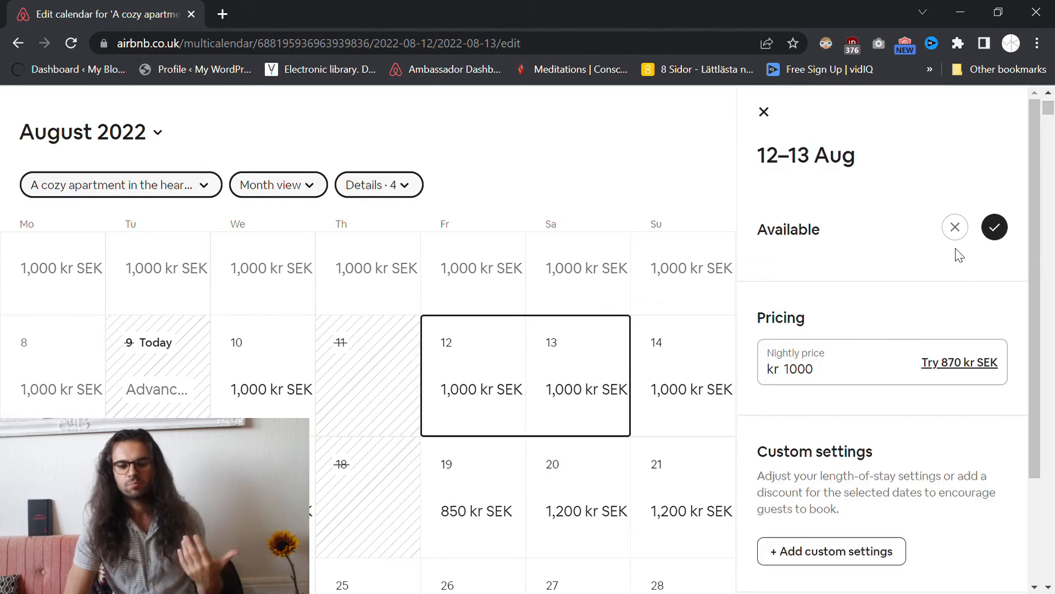
pyautogui.click(955, 227)
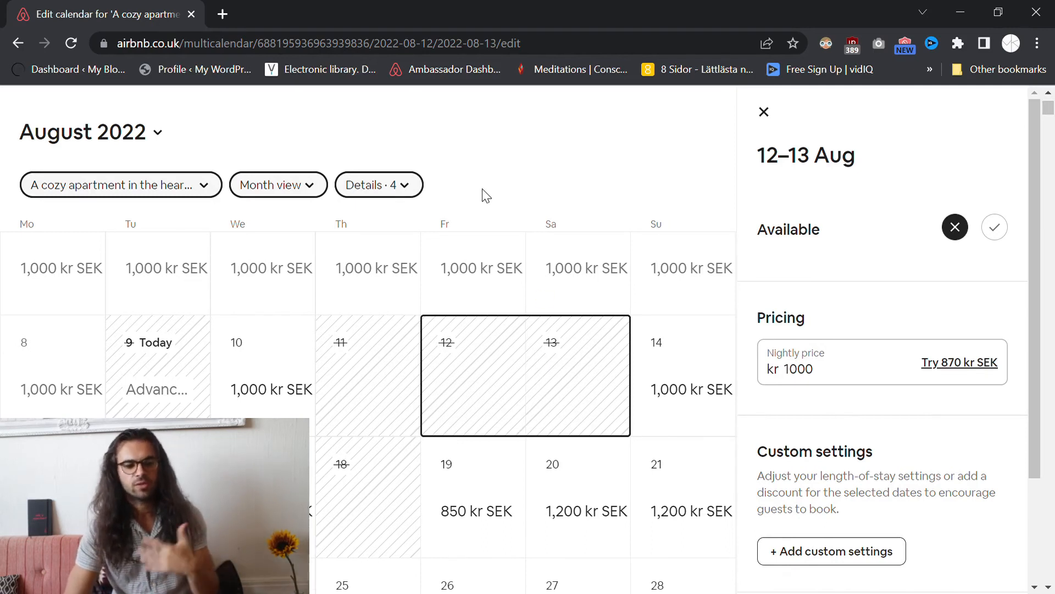
# - Reopen the Malmö apartment from the listings overview and go to its pricing and availability settings
pyautogui.scroll(1, 413, 286)
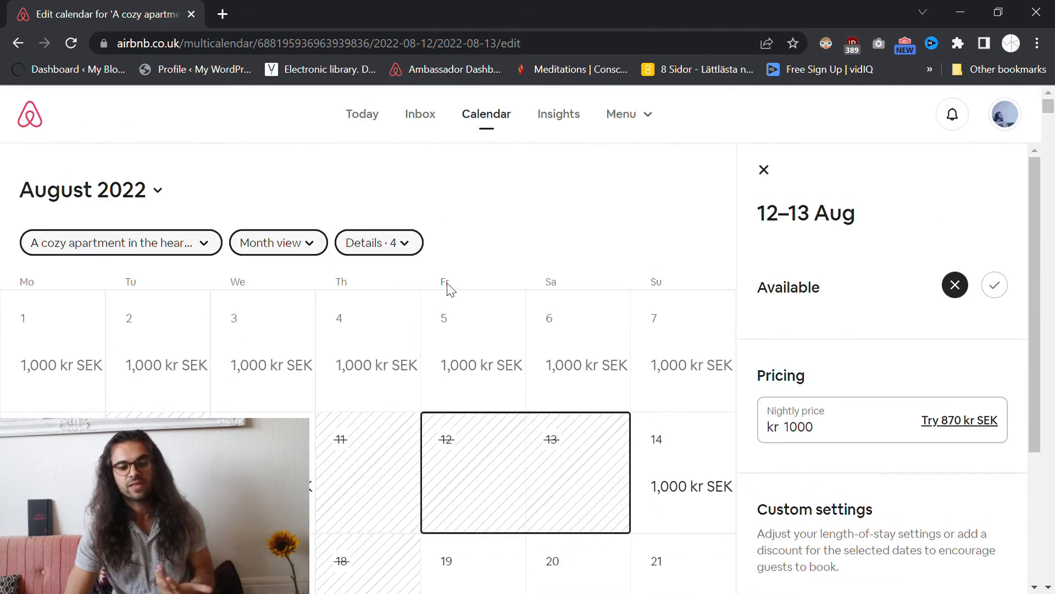
pyautogui.click(627, 115)
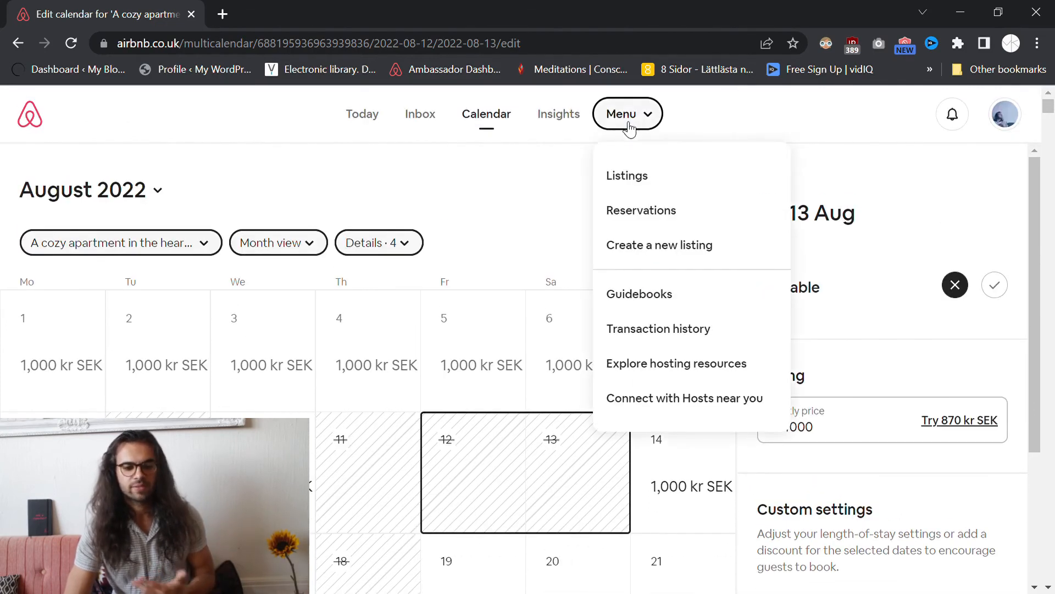
pyautogui.click(648, 190)
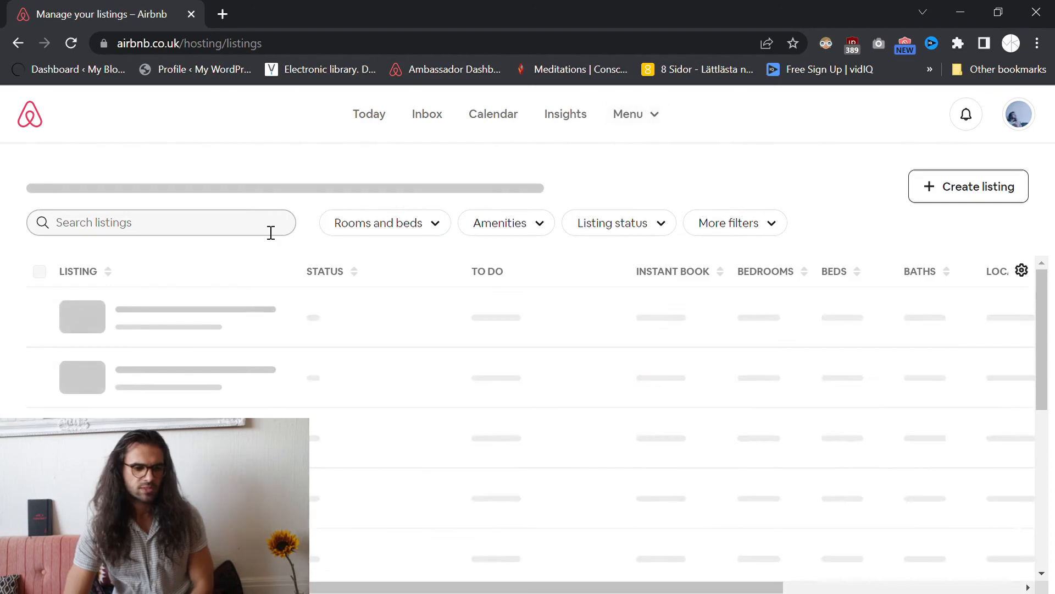
pyautogui.click(184, 317)
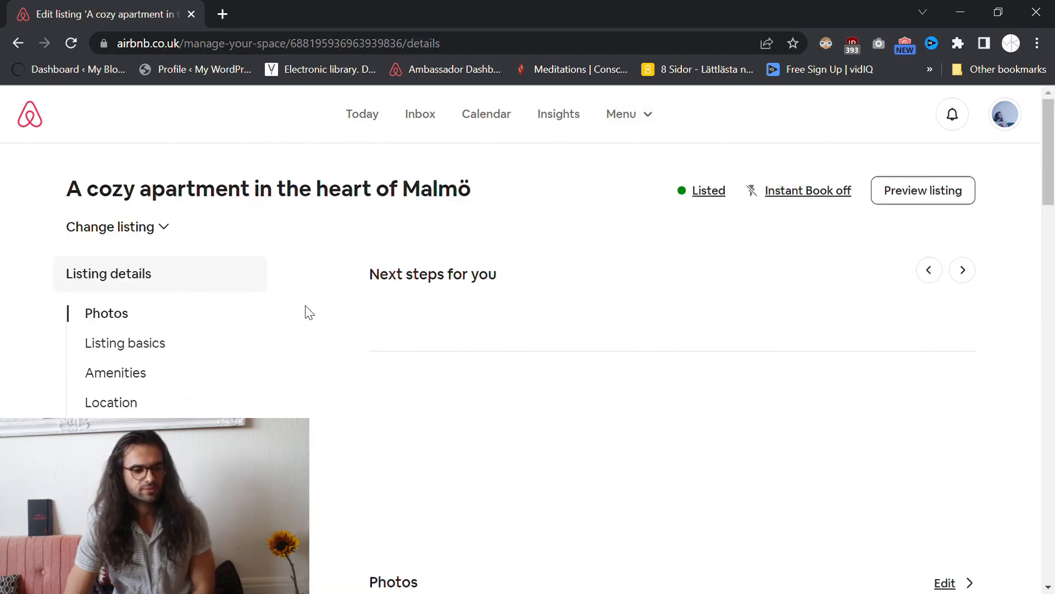
pyautogui.scroll(-4, 165, 408)
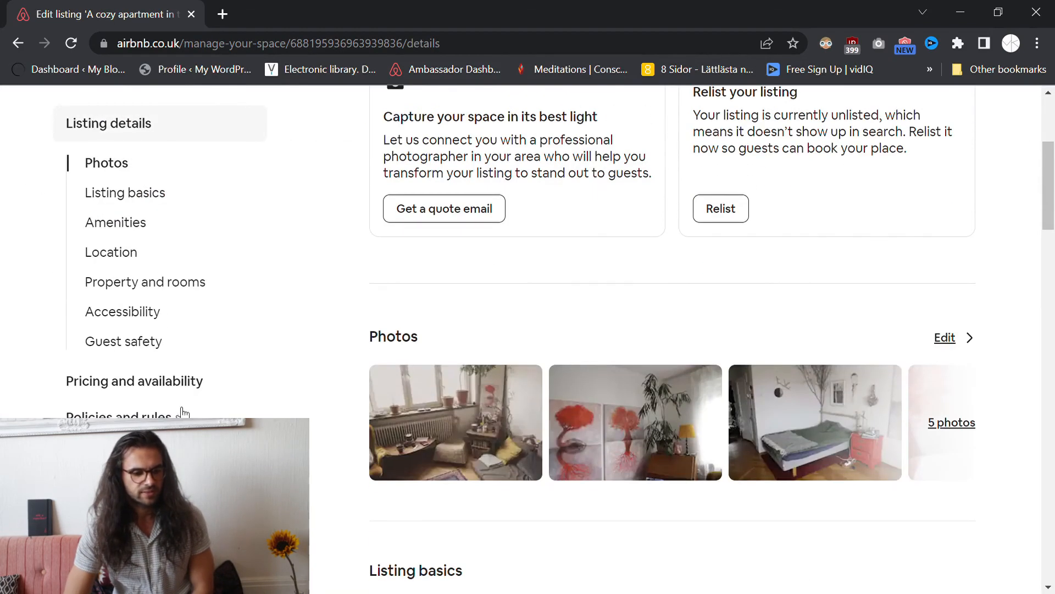
pyautogui.click(180, 388)
# - Review the listing's discounts and calendar availability settings, including the availability window
pyautogui.scroll(-10, 583, 373)
pyautogui.scroll(-6, 595, 367)
pyautogui.scroll(12, 605, 368)
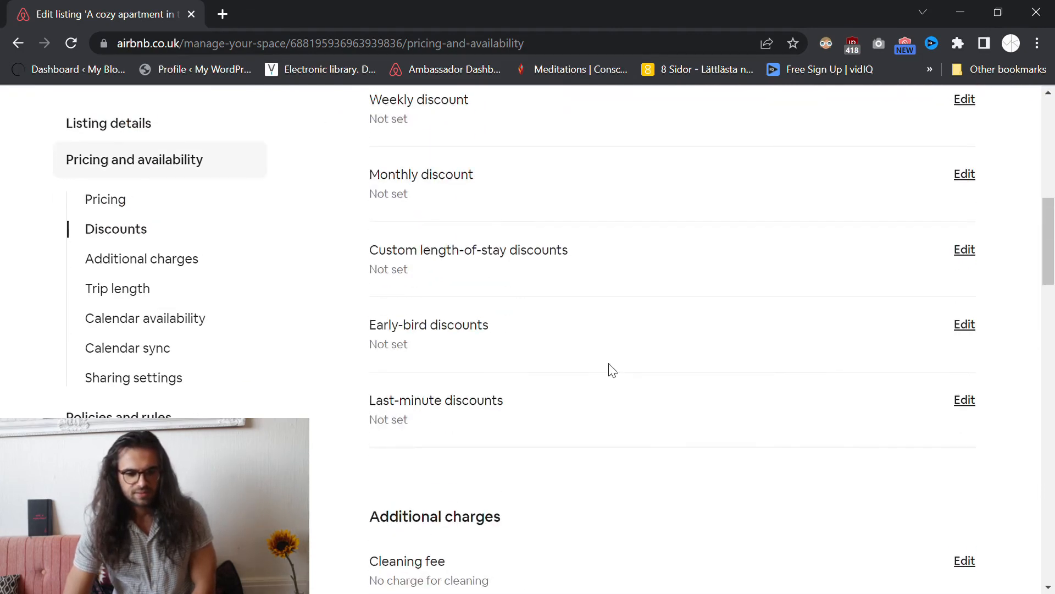
pyautogui.scroll(2, 611, 370)
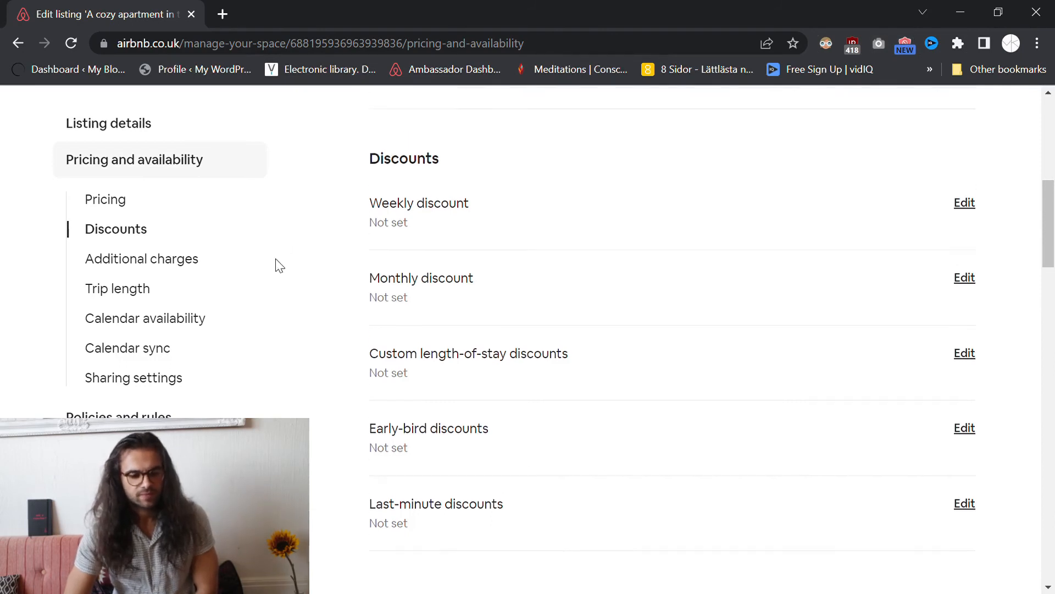
pyautogui.scroll(-10, 388, 170)
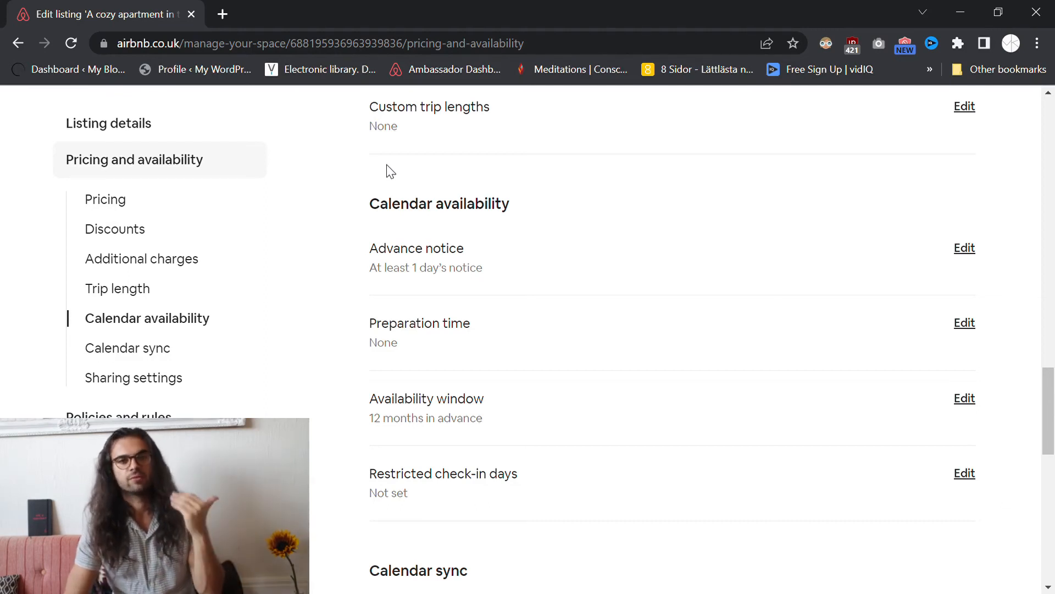
pyautogui.scroll(-2, 669, 278)
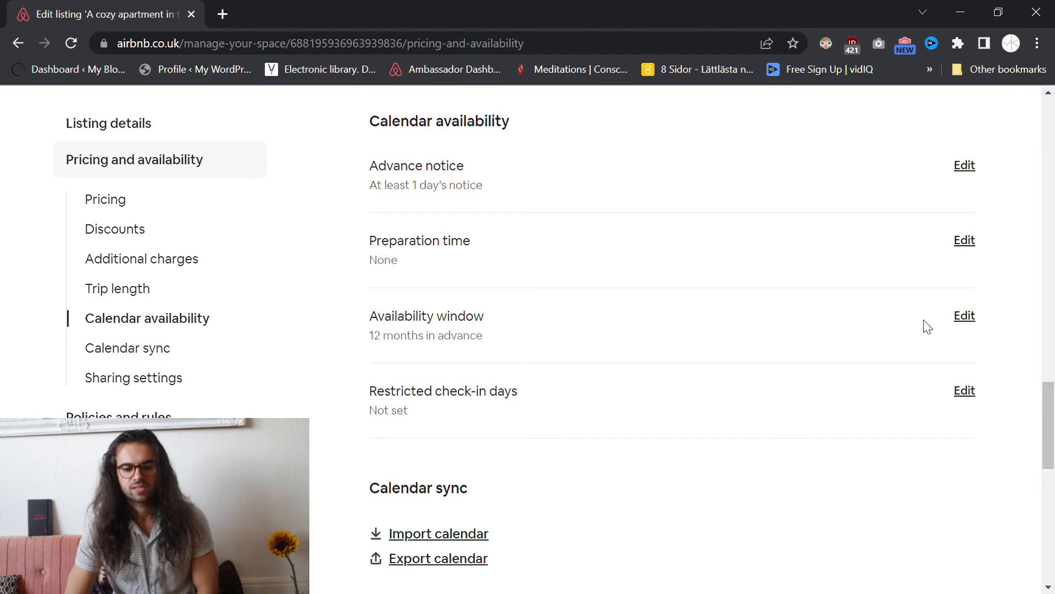
# - Set the listing's availability window to 6 months in advance and save the setting
pyautogui.click(965, 316)
pyautogui.scroll(-2, 807, 375)
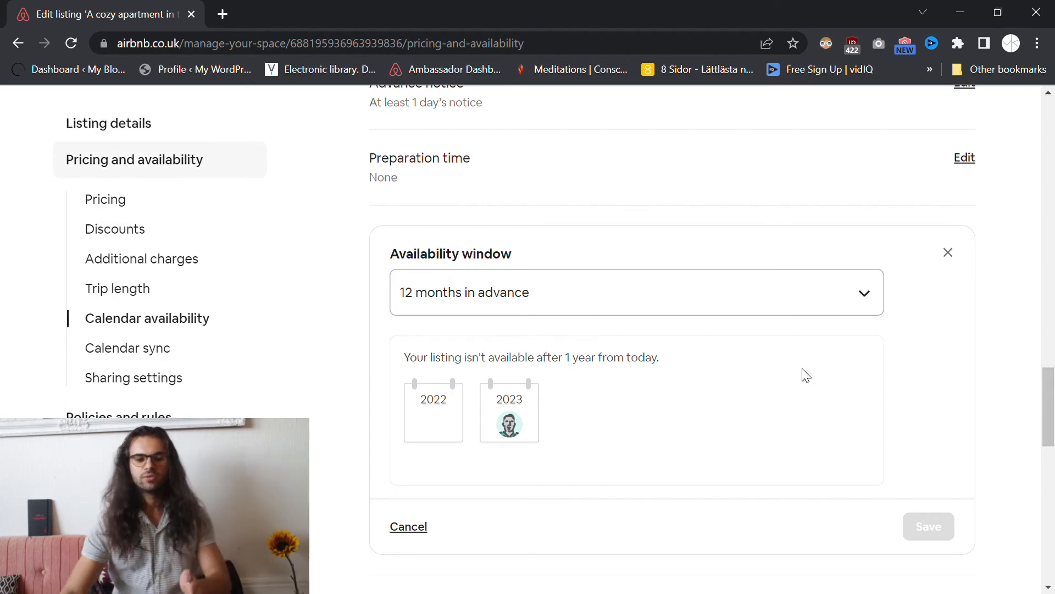
pyautogui.click(865, 305)
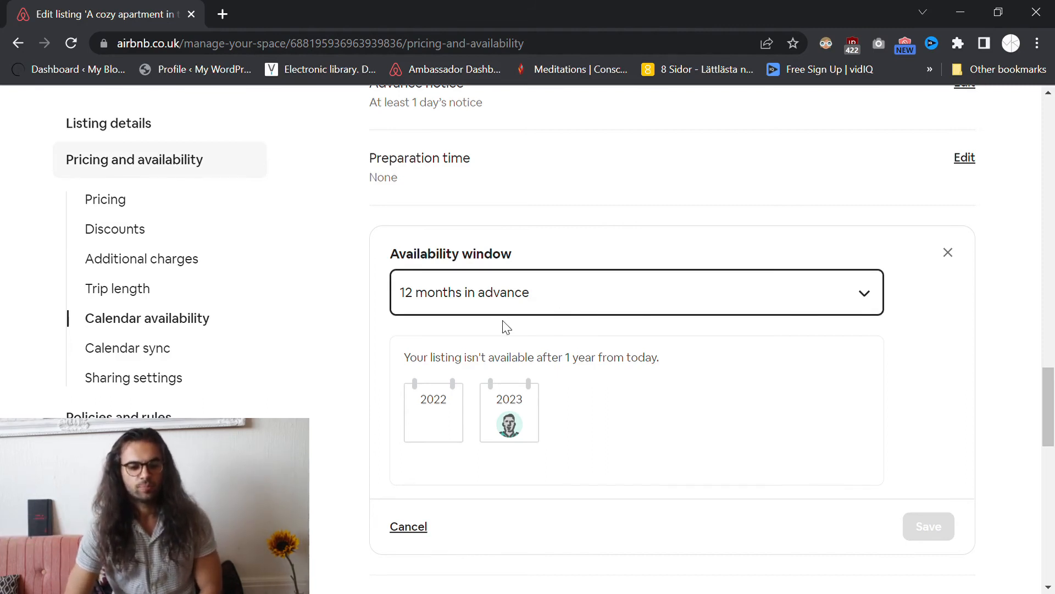
pyautogui.press('Down')
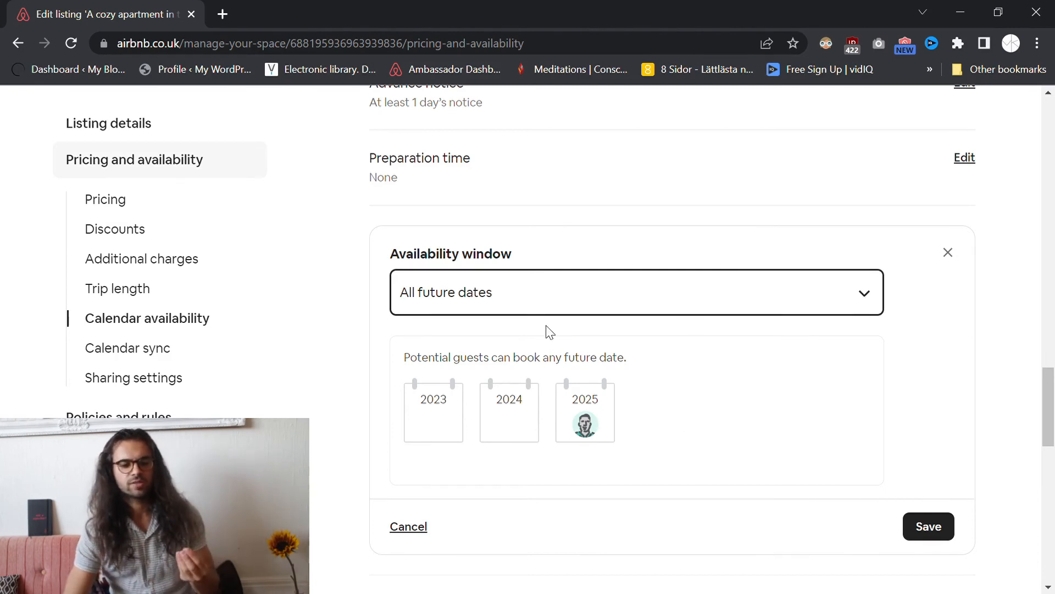
pyautogui.click(516, 342)
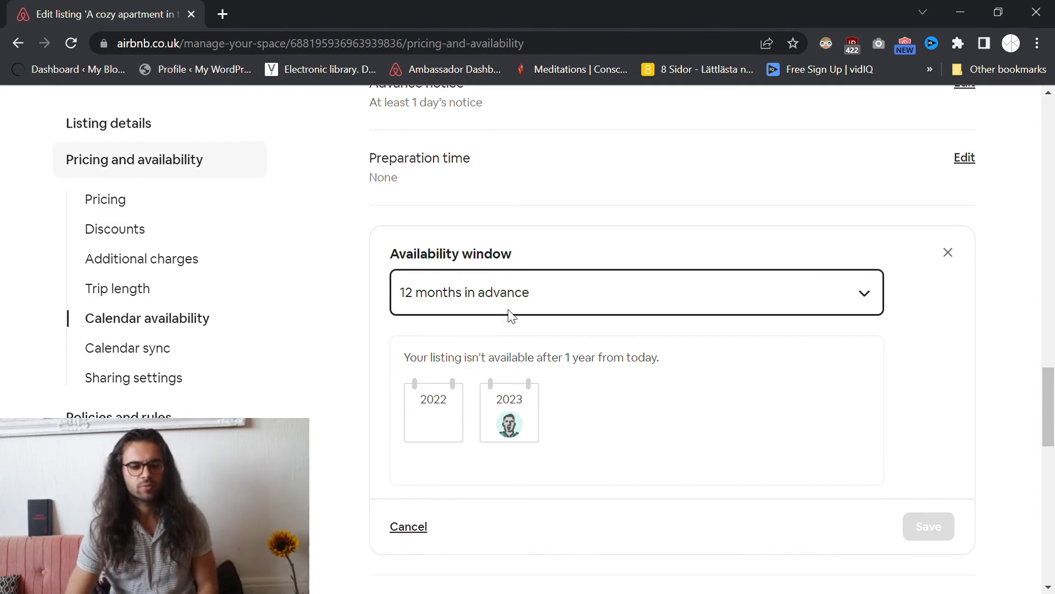
pyautogui.click(450, 372)
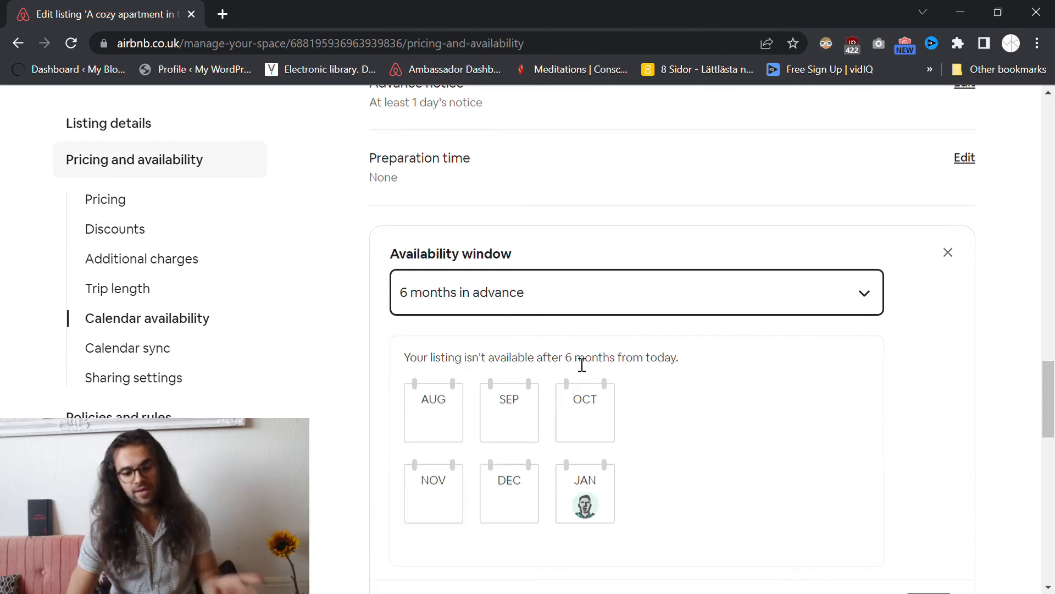
pyautogui.scroll(-2, 717, 394)
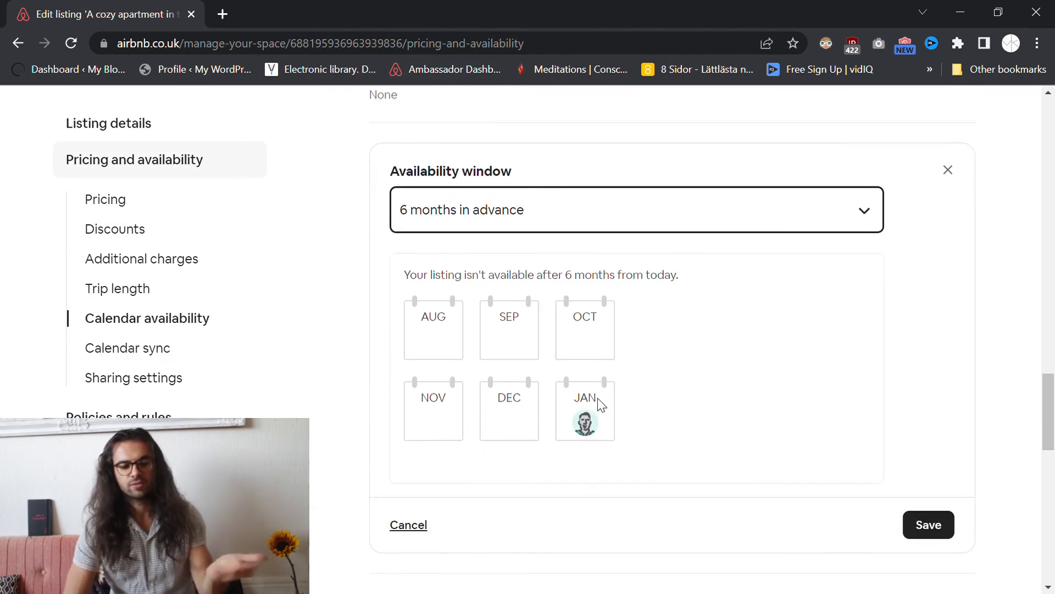
pyautogui.click(934, 529)
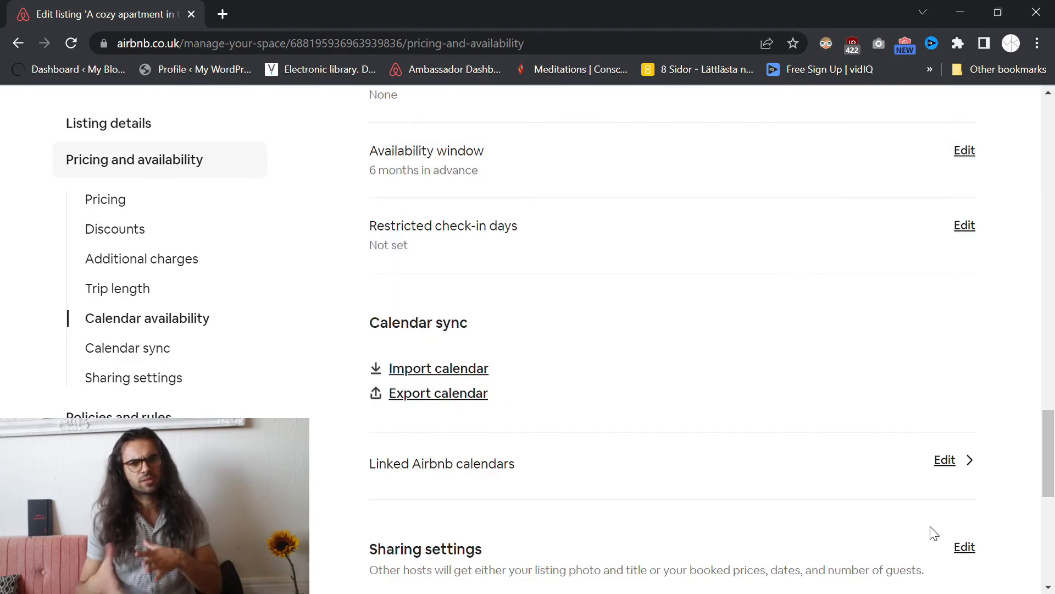
# - Examine the calendar sync section with its import, export and linked calendar options
pyautogui.scroll(-1, 934, 532)
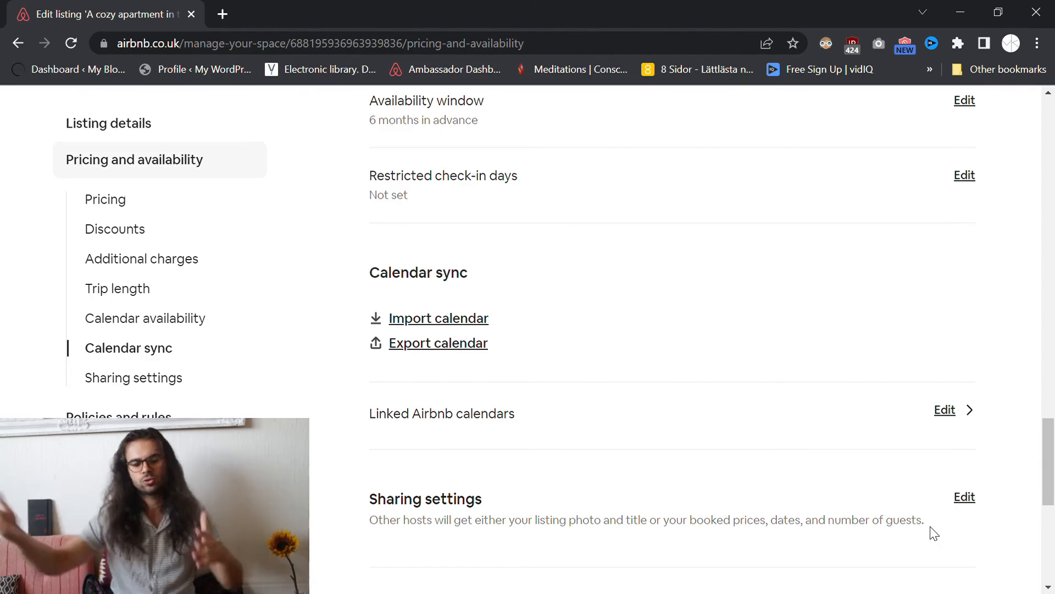
pyautogui.scroll(1, 853, 548)
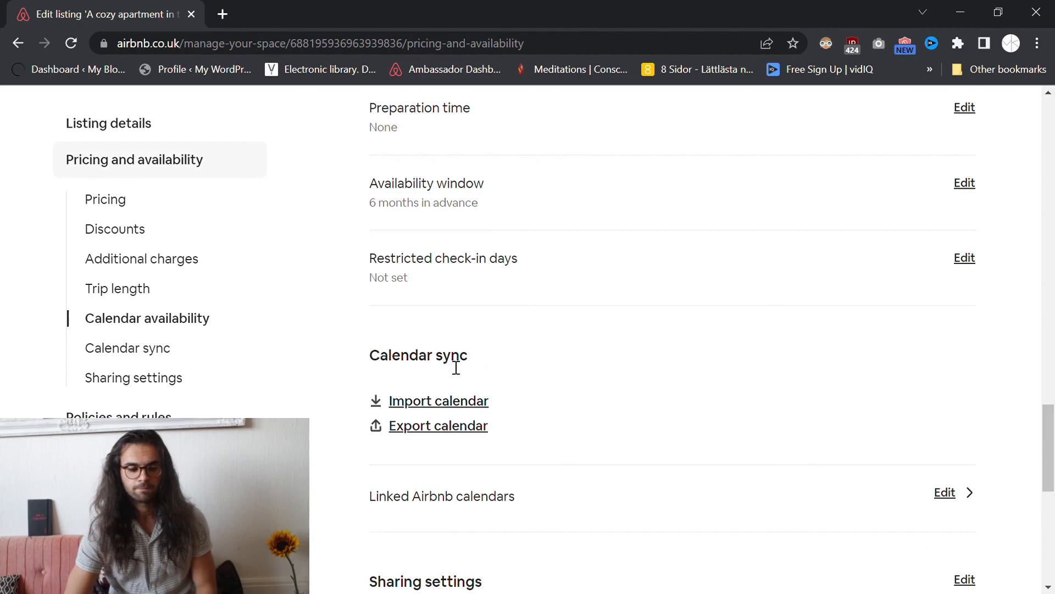
pyautogui.moveTo(381, 358); pyautogui.dragTo(544, 355)
pyautogui.click(548, 354)
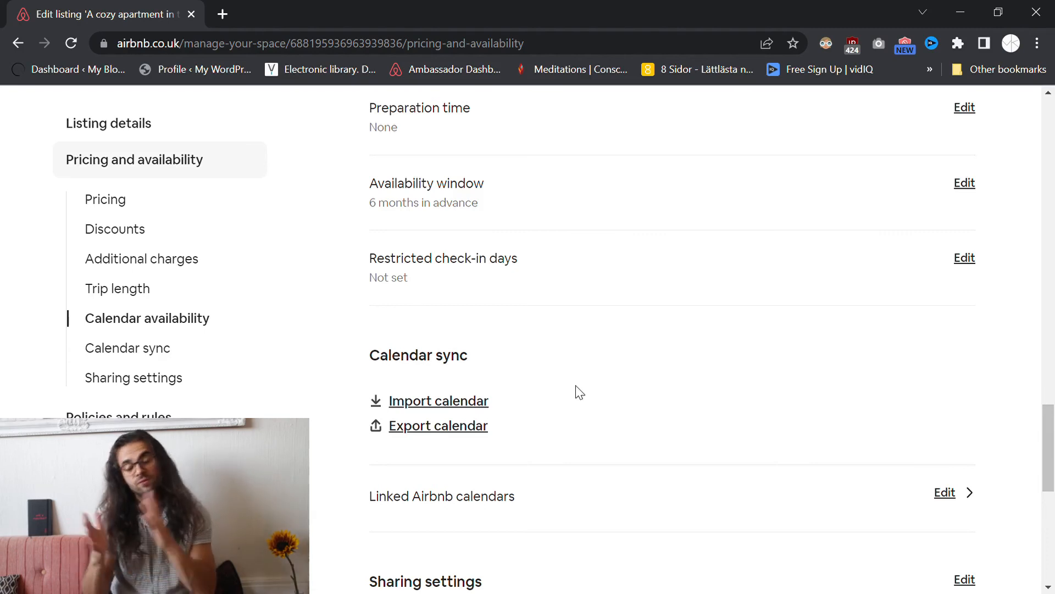
pyautogui.scroll(1, 580, 344)
pyautogui.scroll(1, 580, 343)
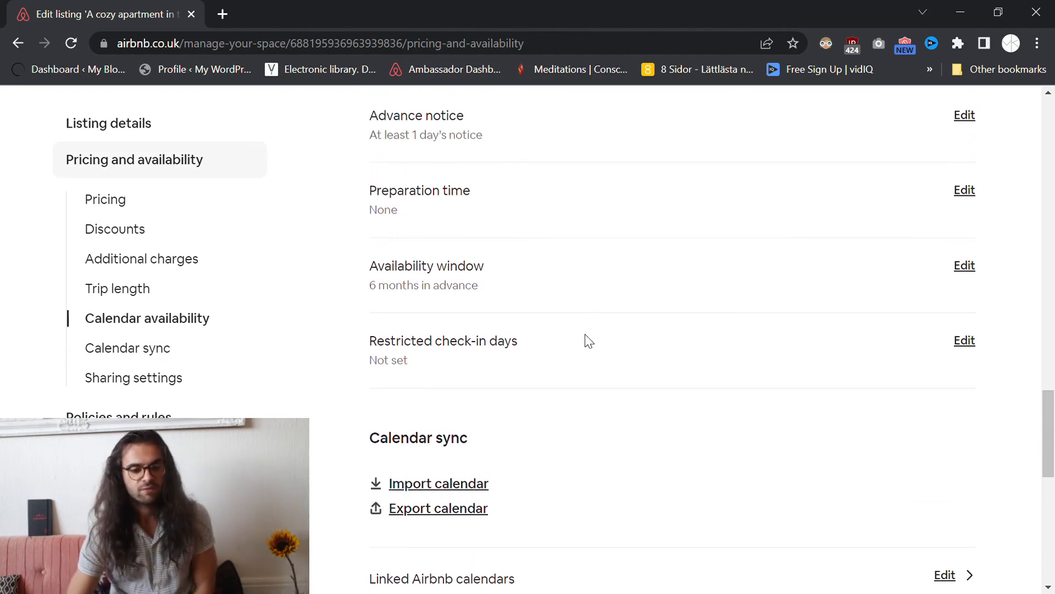
# - Add Friday to the listing's restricted check-in days
pyautogui.scroll(2, 668, 281)
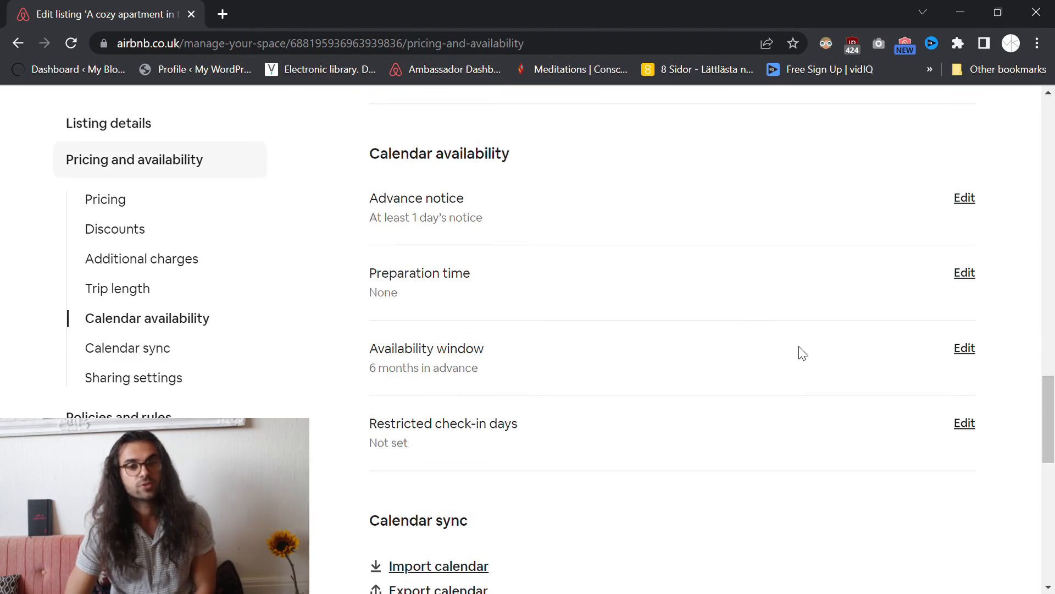
pyautogui.click(963, 423)
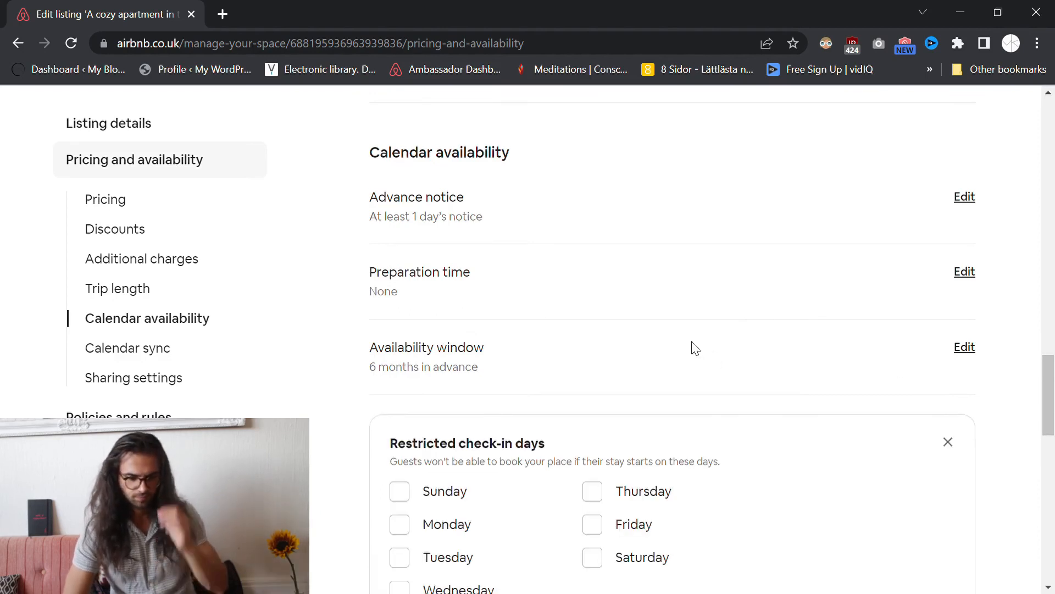
pyautogui.scroll(-4, 825, 346)
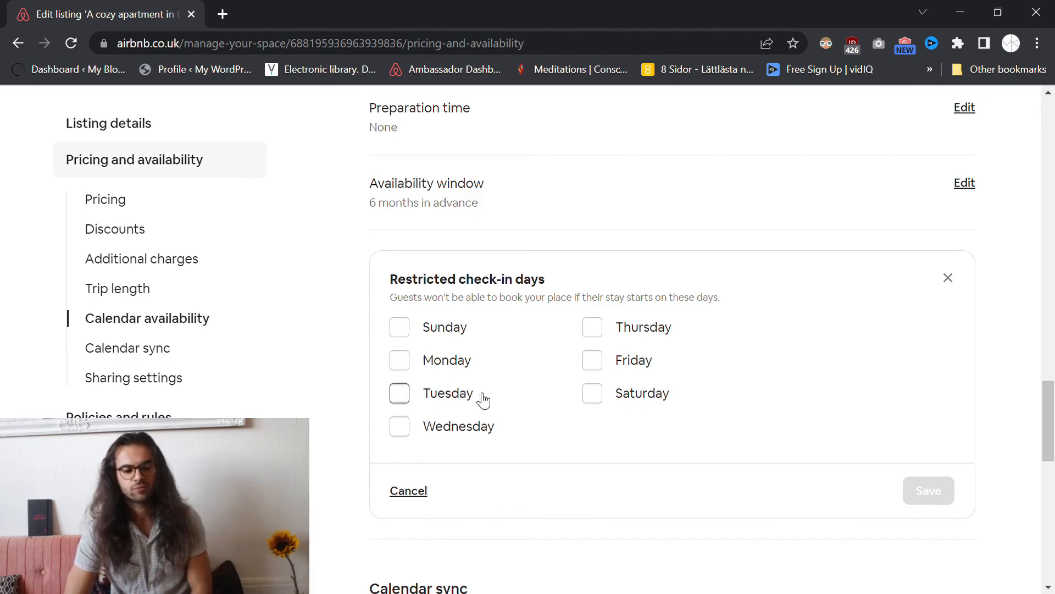
pyautogui.click(593, 362)
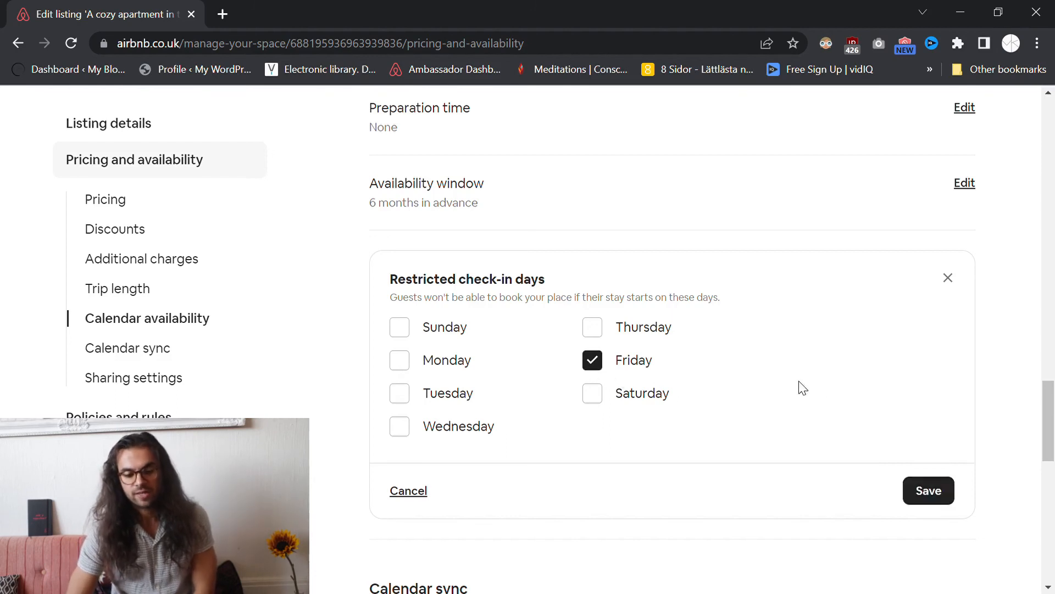
pyautogui.scroll(-2, 780, 301)
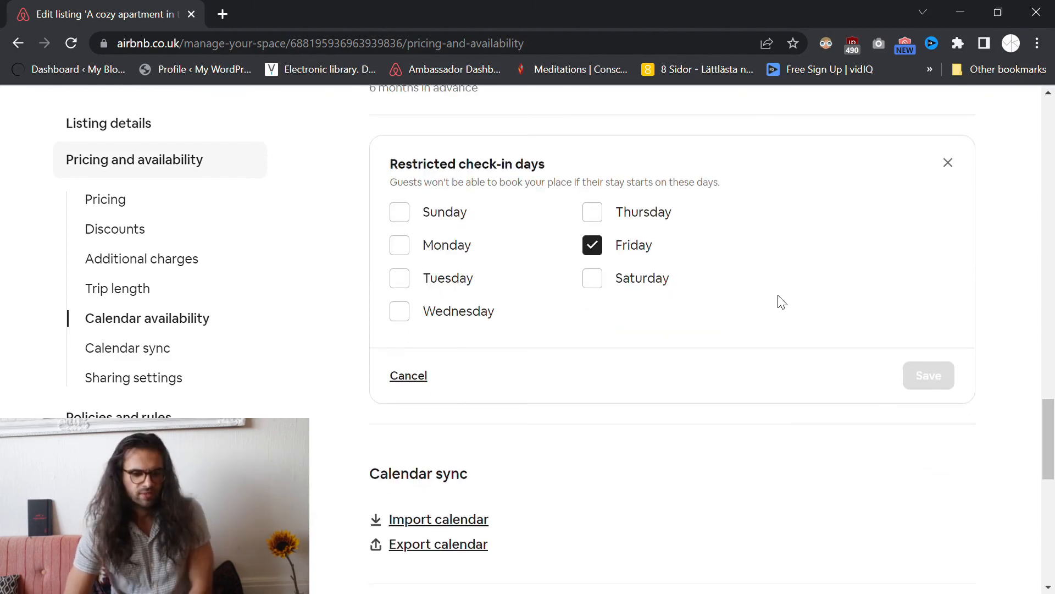
# - Try Tuesday, Wednesday and Thursday as extra restricted check-in days, and clear those three days again
pyautogui.scroll(2, 781, 302)
pyautogui.scroll(1, 481, 177)
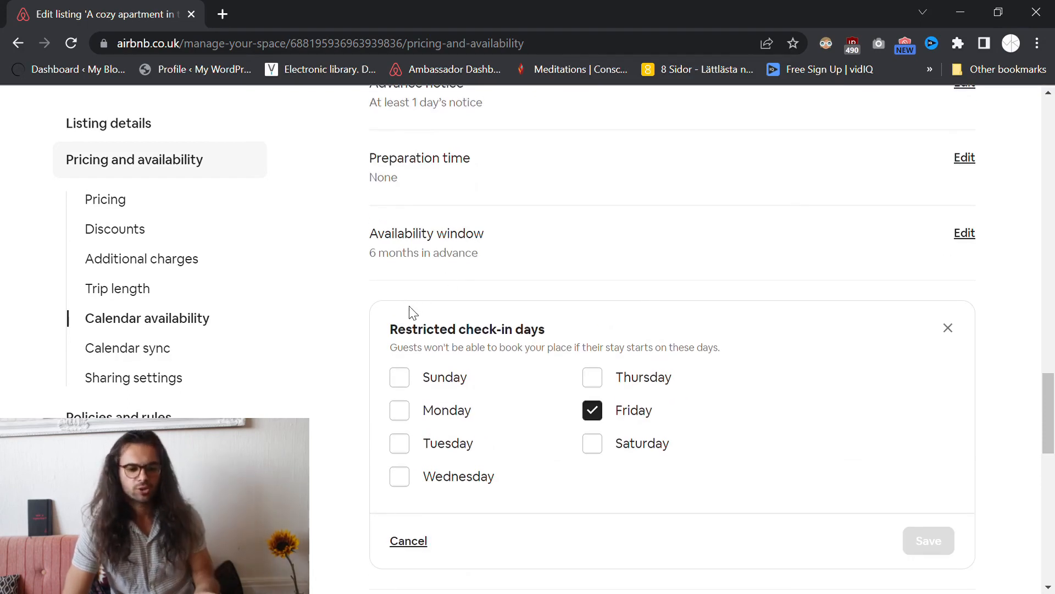
pyautogui.scroll(-1, 417, 305)
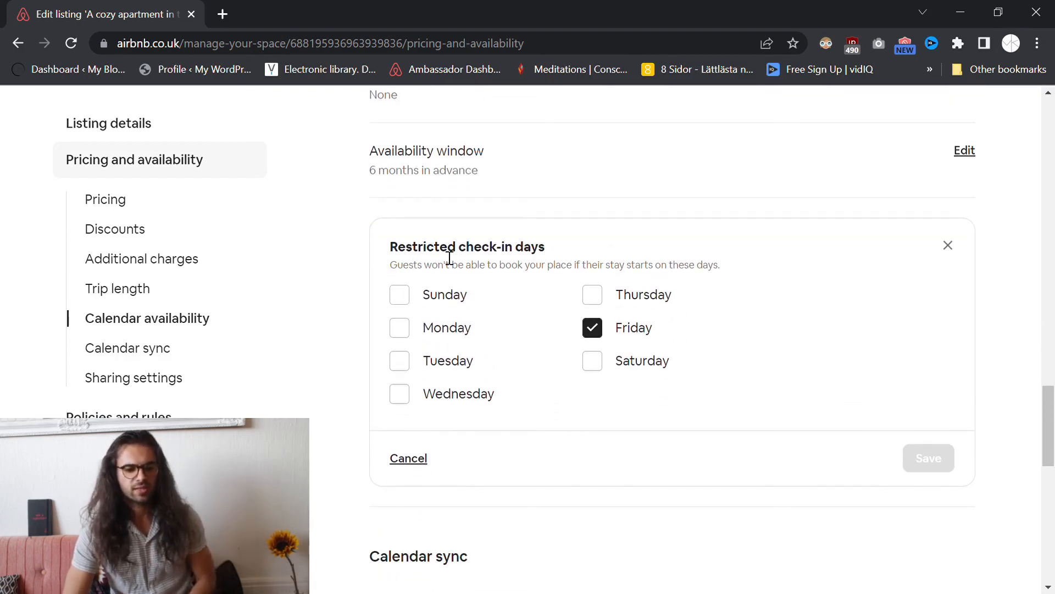
pyautogui.moveTo(384, 240); pyautogui.dragTo(567, 244)
pyautogui.click(484, 254)
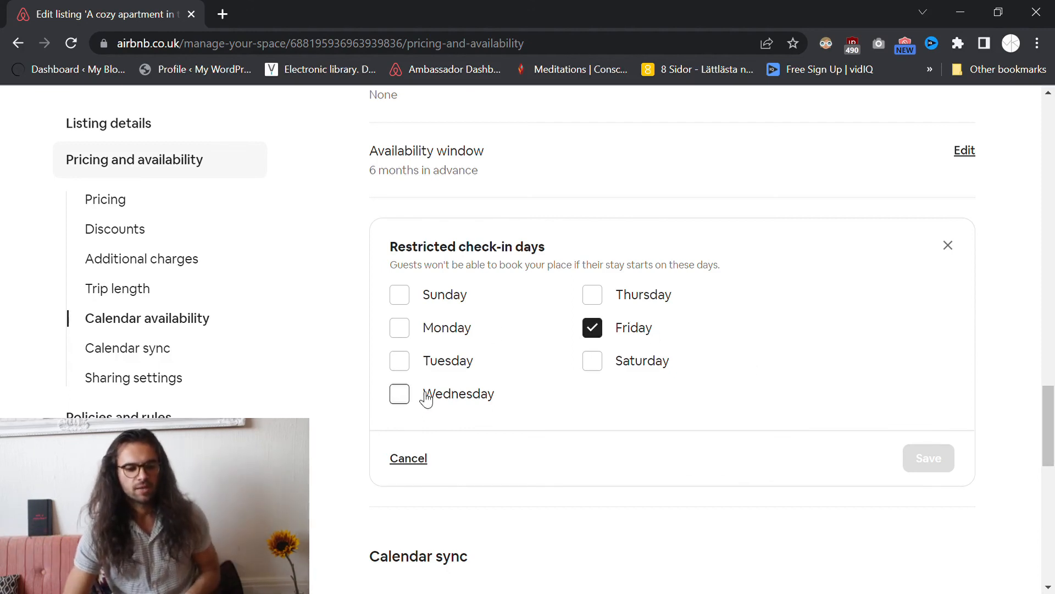
pyautogui.click(402, 369)
pyautogui.click(427, 385)
pyautogui.click(600, 297)
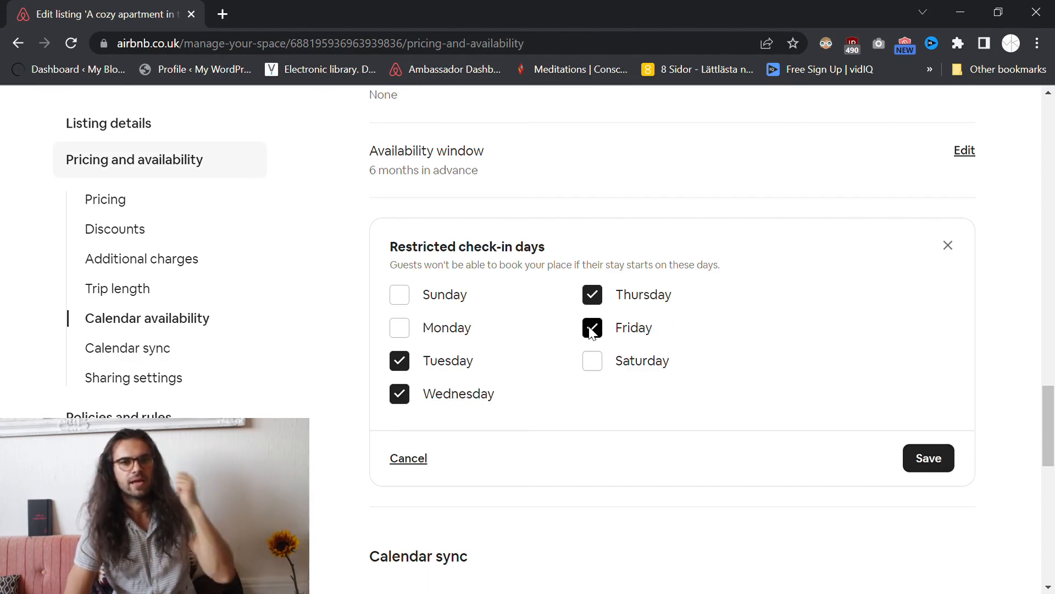
pyautogui.click(592, 297)
pyautogui.click(409, 362)
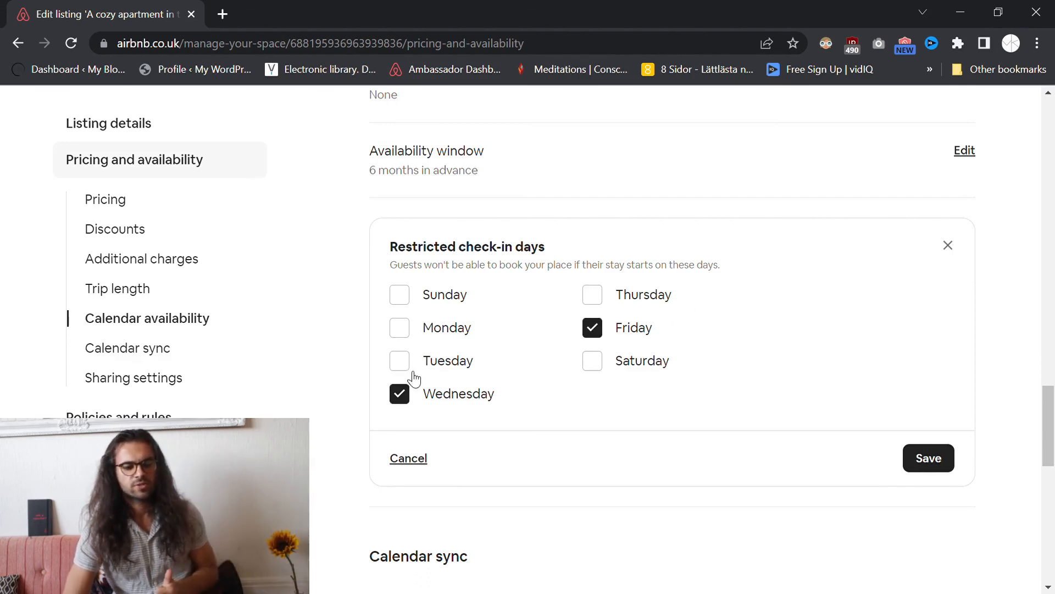
pyautogui.click(401, 391)
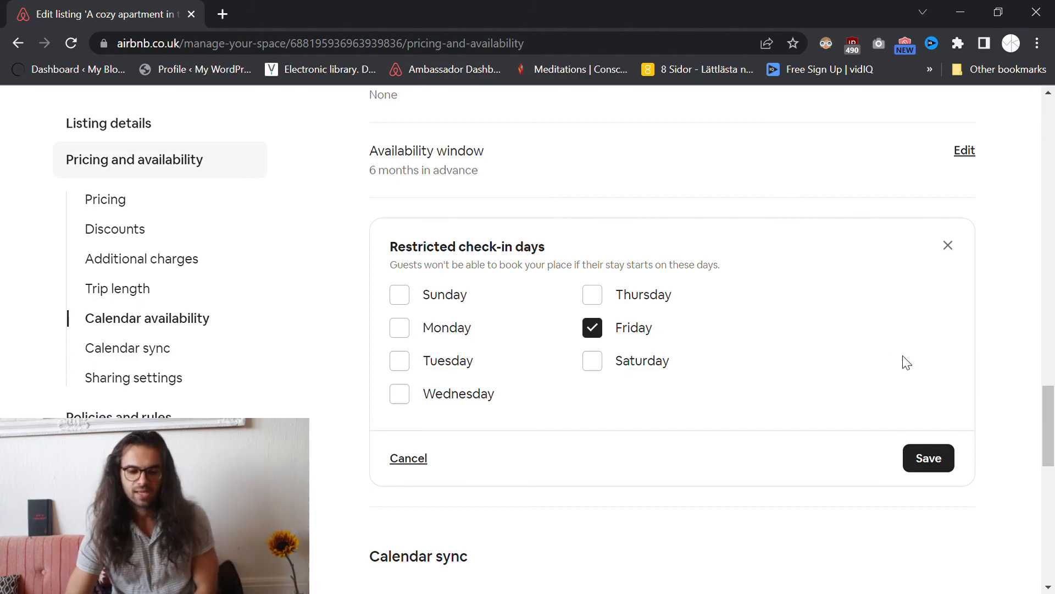
# - Review the listing's trip length, additional charges and discount settings
pyautogui.scroll(10, 360, 392)
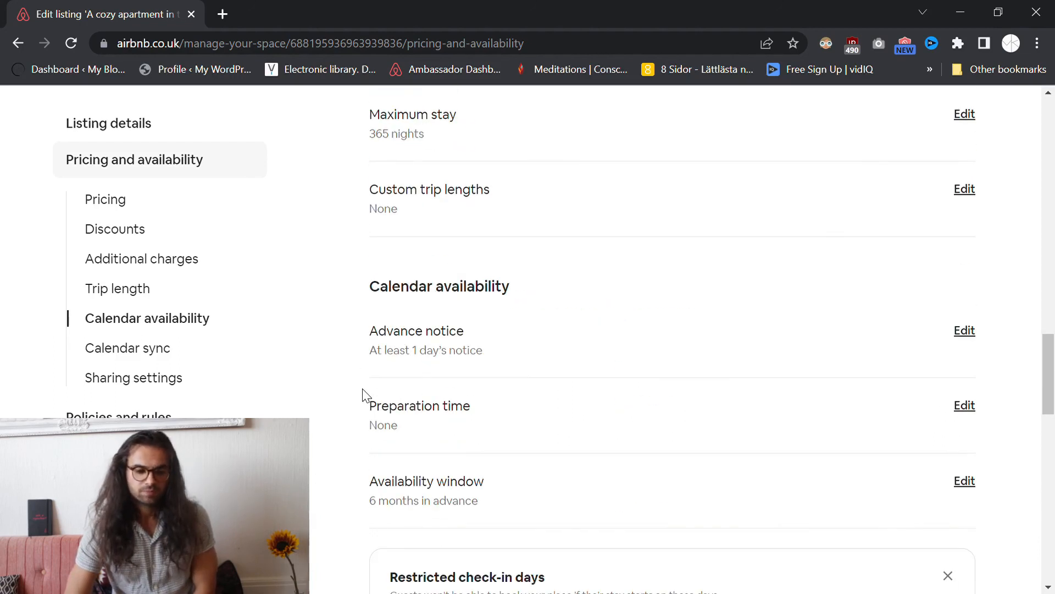
pyautogui.moveTo(371, 408); pyautogui.dragTo(502, 411)
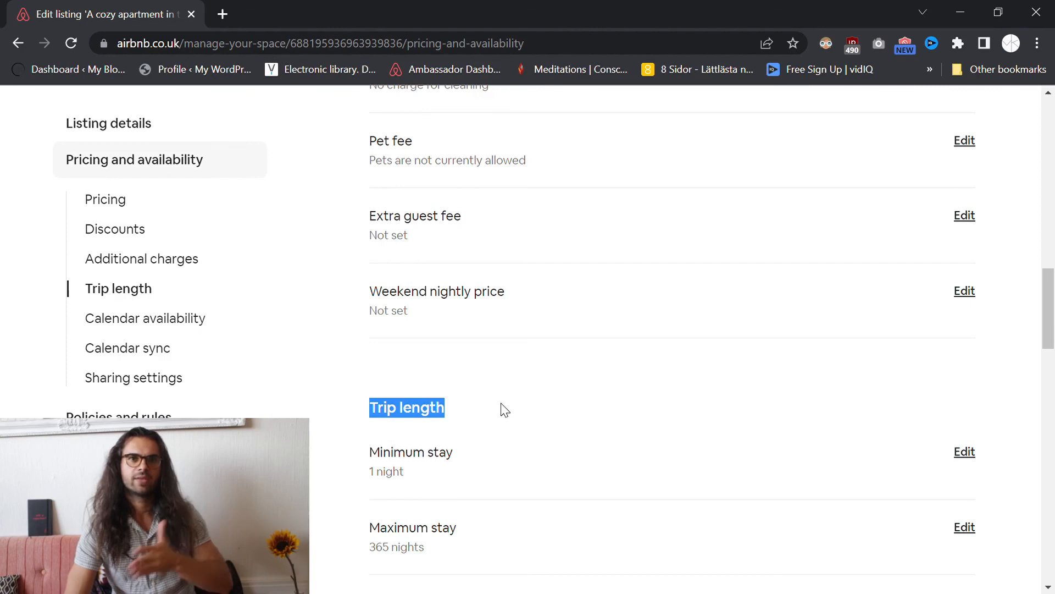
pyautogui.scroll(5, 513, 415)
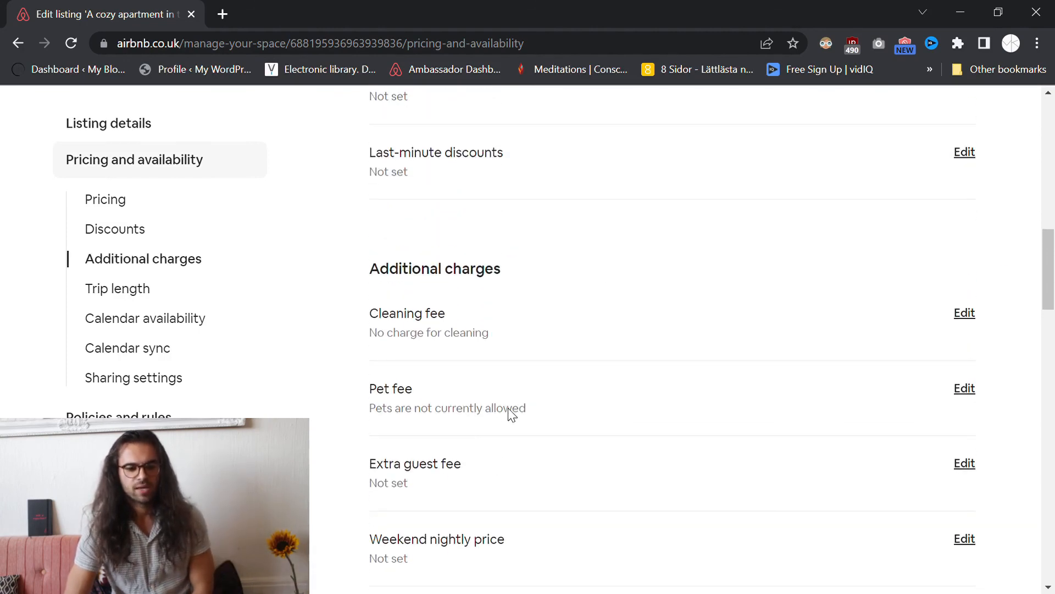
pyautogui.moveTo(365, 269); pyautogui.dragTo(535, 272)
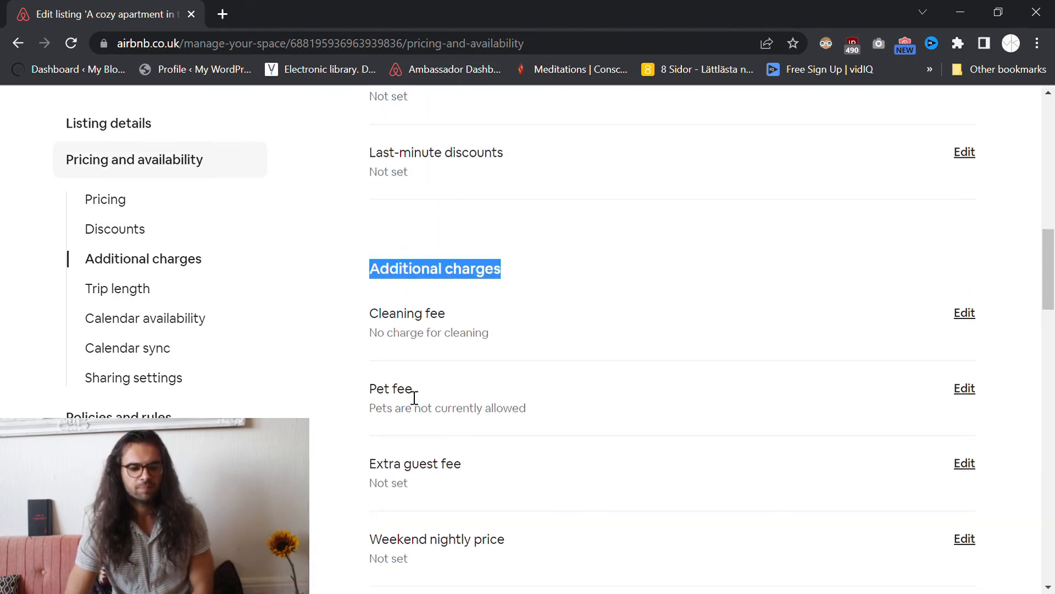
pyautogui.scroll(12, 415, 454)
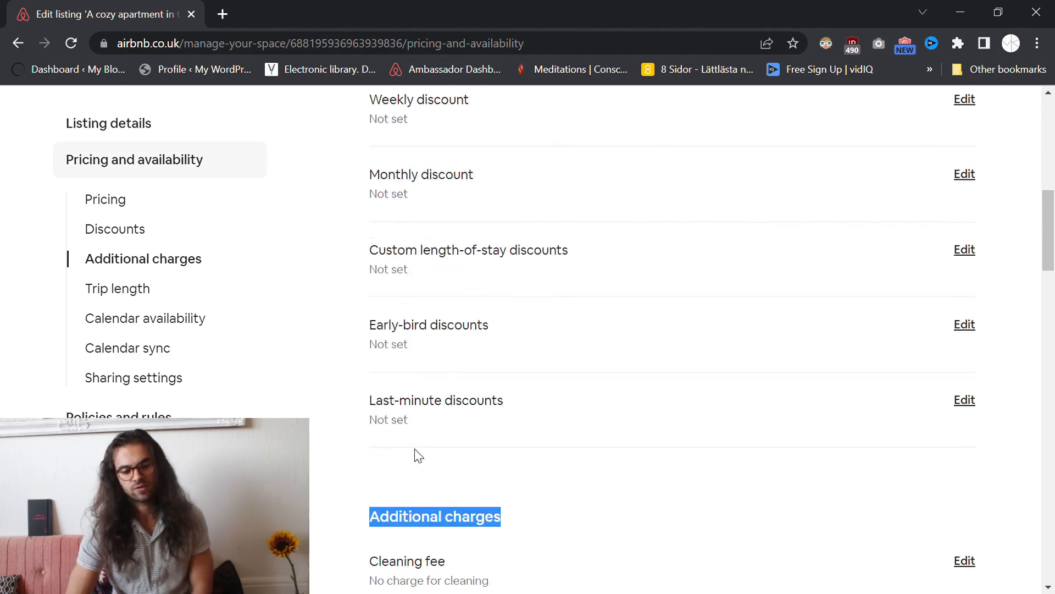